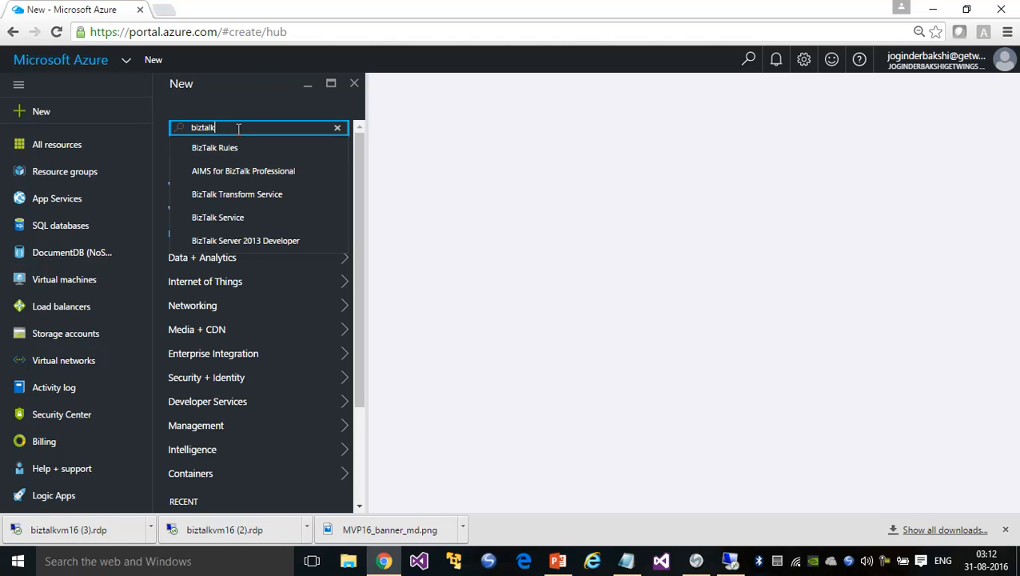
Step: Search the marketplace for biztalk and browse the results down to BizTalk Server 2016 Community Technology Preview 2
{"action": "key", "text": "Return"}
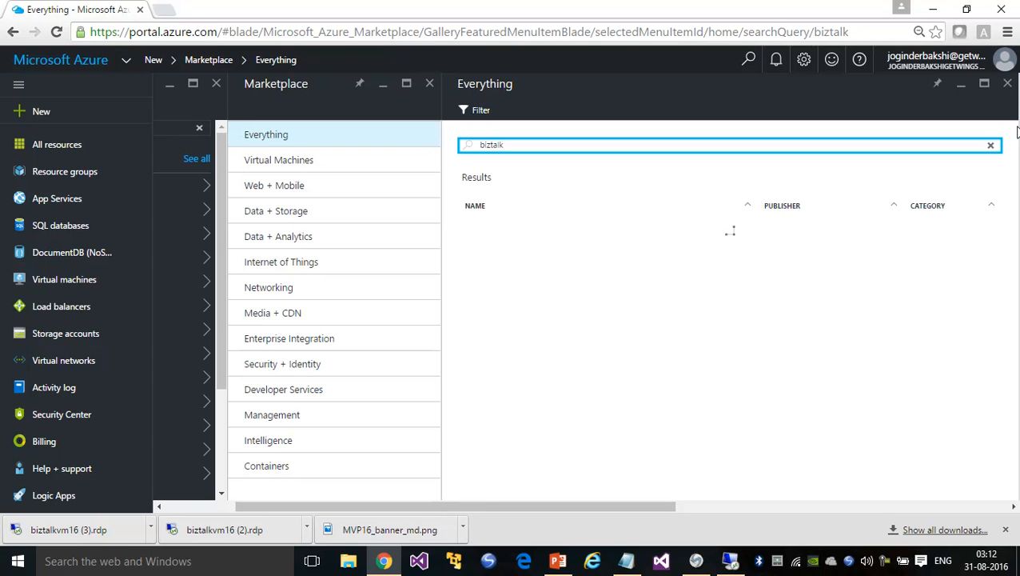
{"action": "left_click_drag", "start_coordinate": [1015, 191], "coordinate": [1017, 308]}
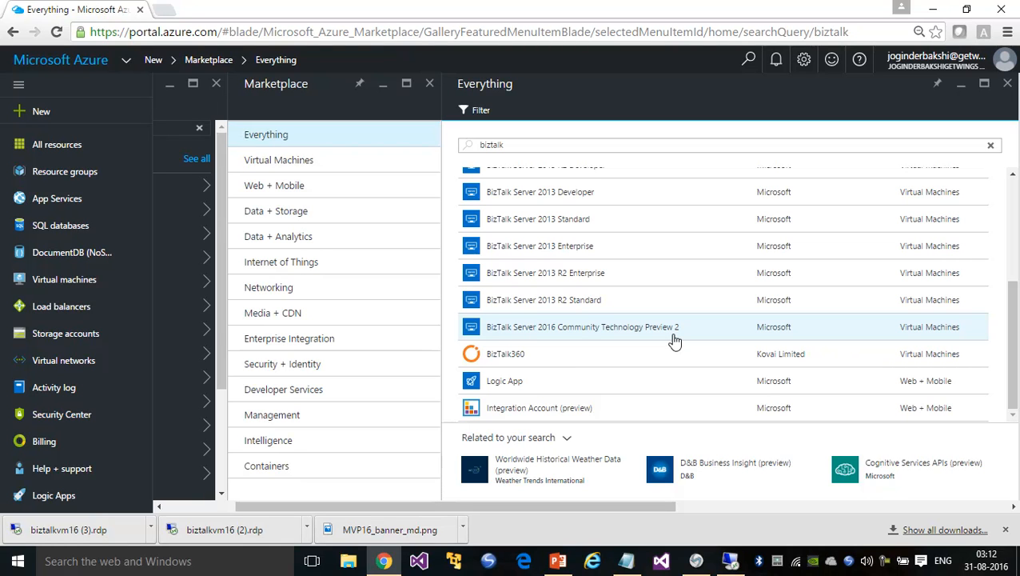
Step: Switch to the BizTalk virtual machine's remote desktop session to view its New Project dialog, then return to the Azure portal
{"action": "left_click", "coordinate": [729, 561]}
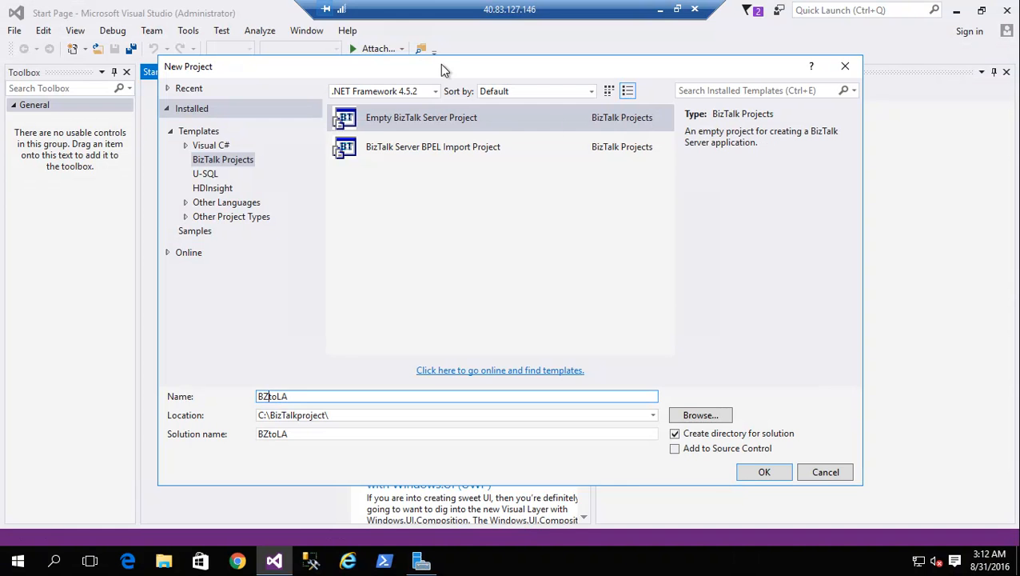
{"action": "left_click", "coordinate": [662, 11]}
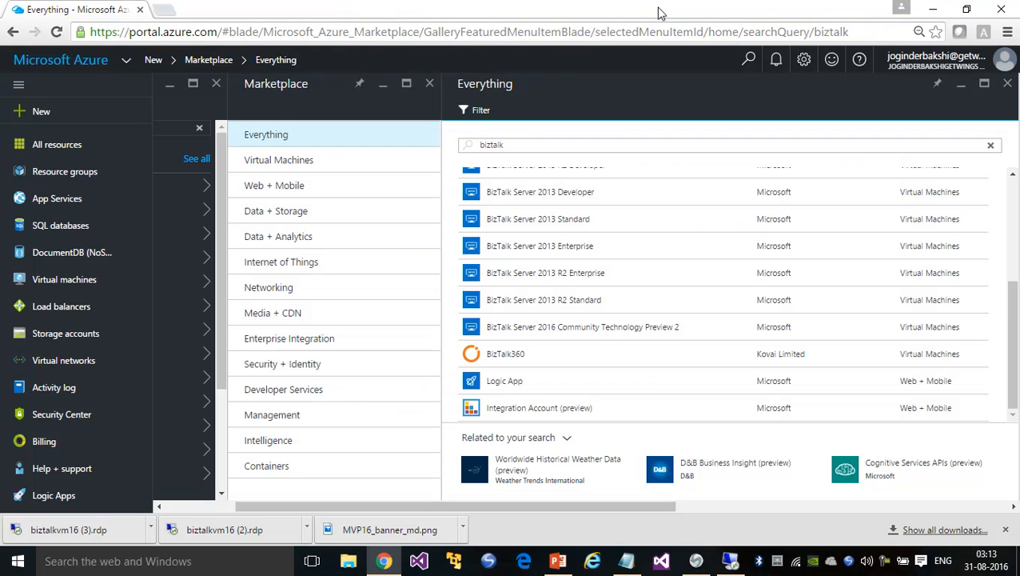
{"action": "left_click", "coordinate": [732, 563]}
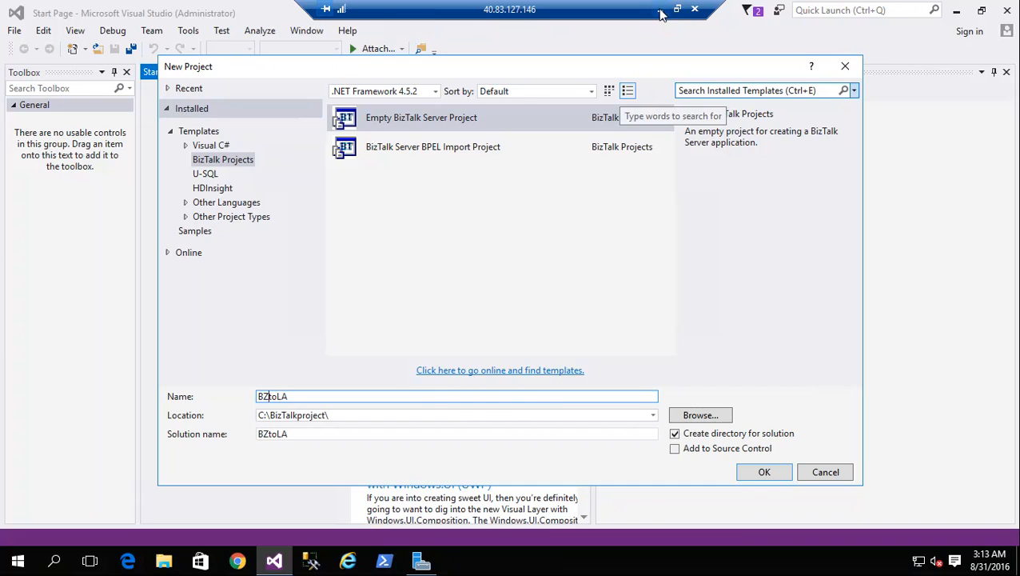
{"action": "left_click", "coordinate": [661, 11]}
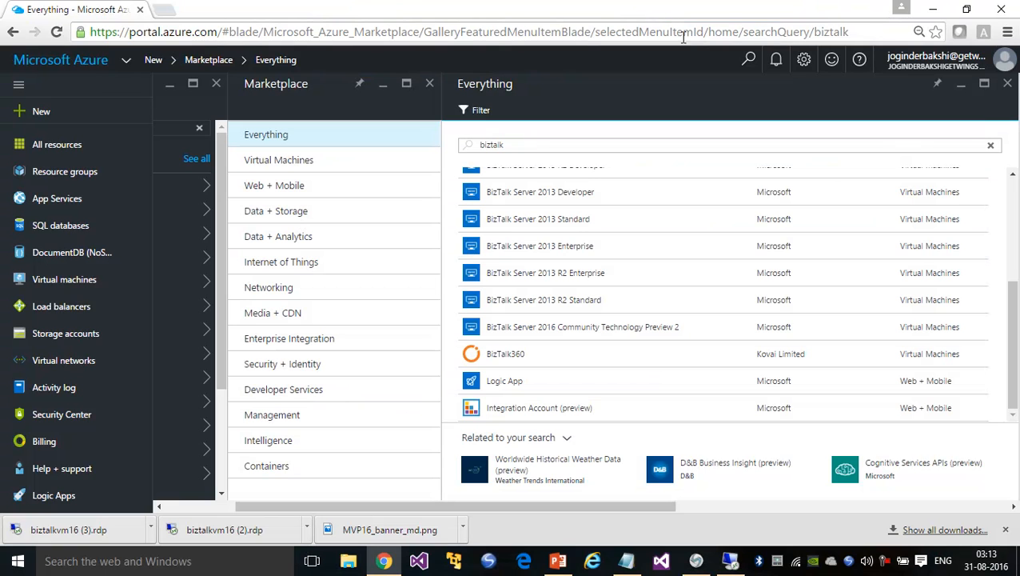
Step: Close the BizTalk search results and search the marketplace for logic app
{"action": "left_click", "coordinate": [1005, 85]}
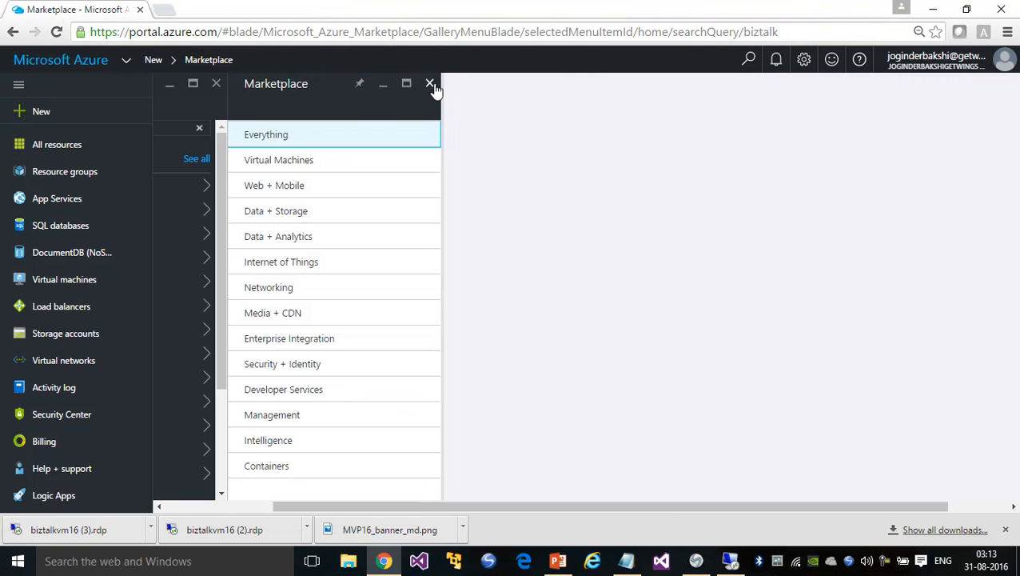
{"action": "left_click", "coordinate": [429, 84]}
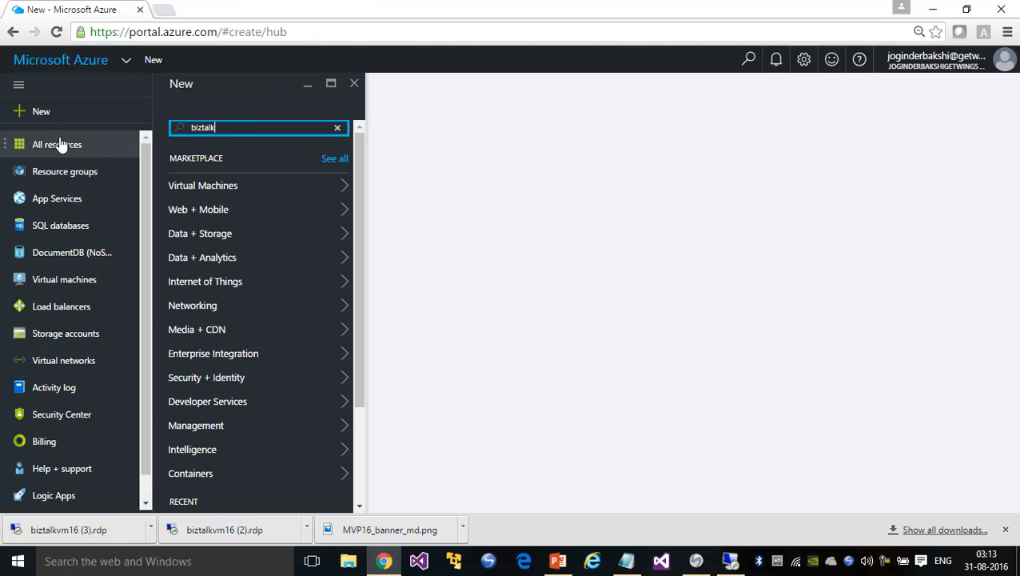
{"action": "left_click", "coordinate": [20, 112]}
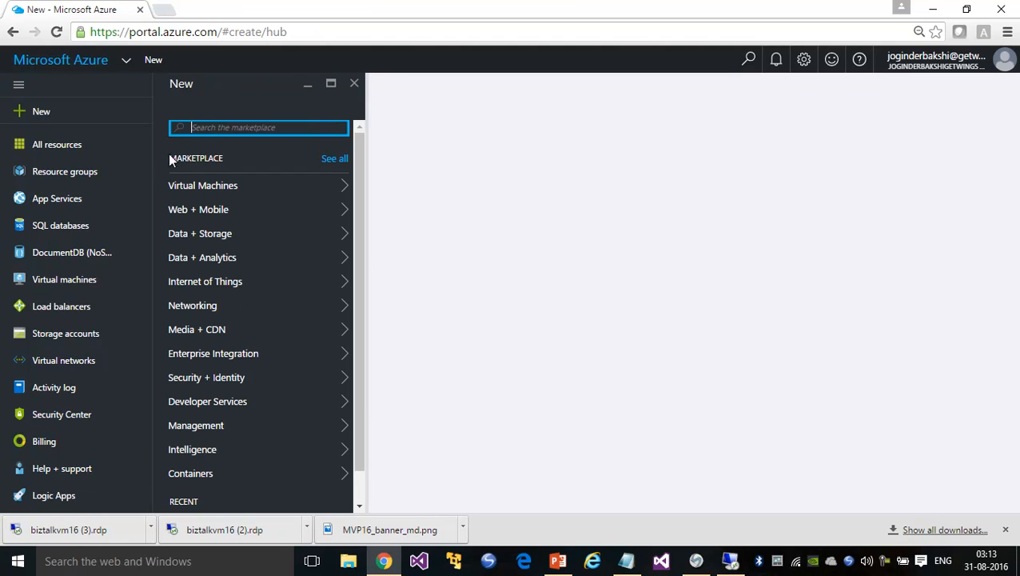
{"action": "type", "text": "lo"}
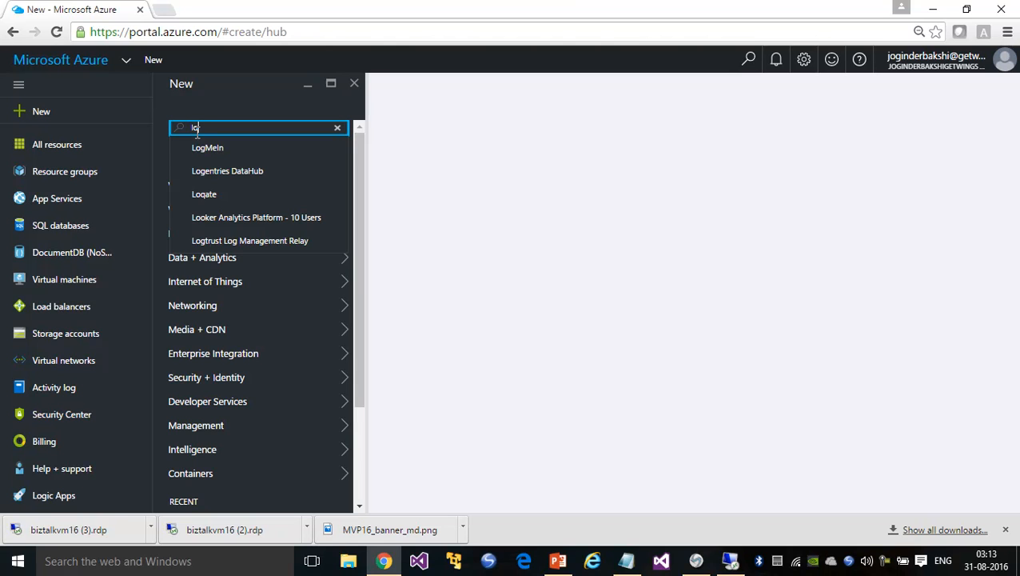
{"action": "type", "text": "gis"}
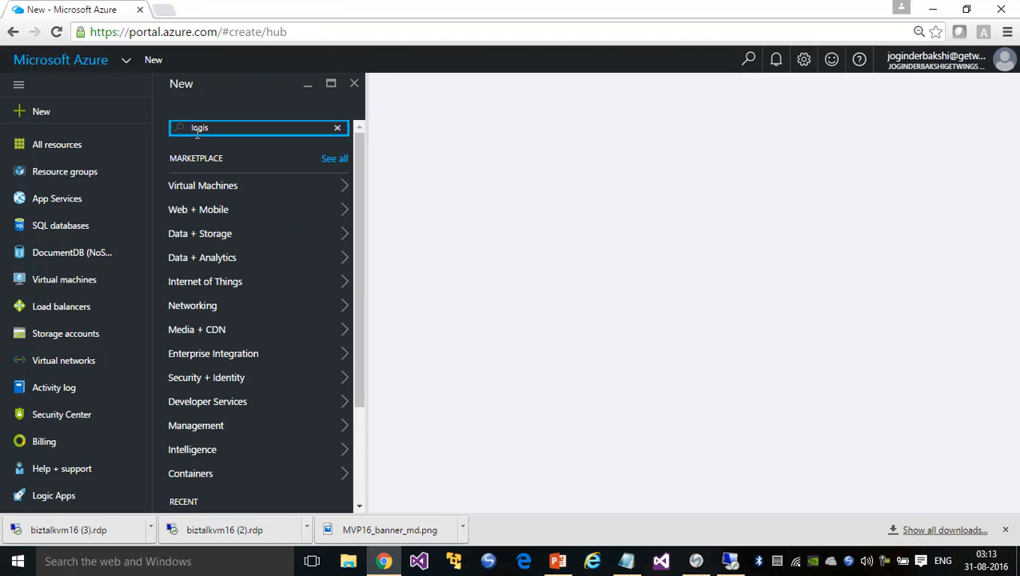
{"action": "type", "text": "c"}
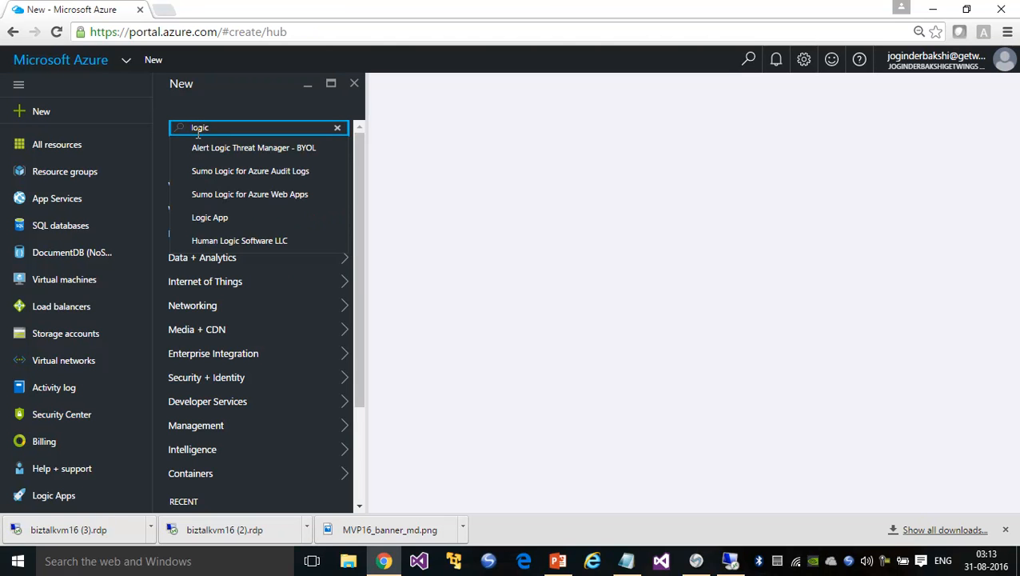
{"action": "type", "text": " app"}
{"action": "key", "text": "Return"}
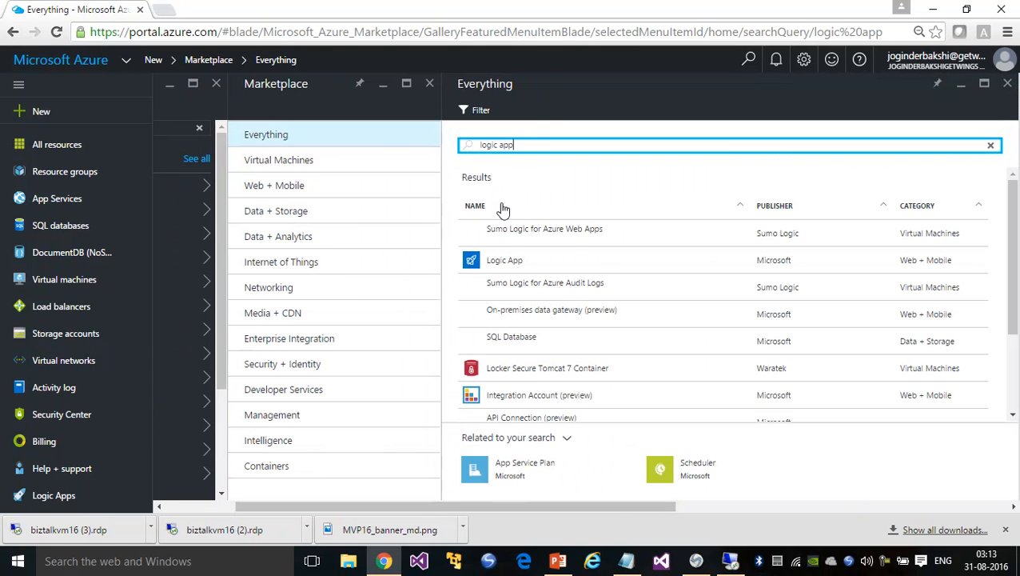
Step: Start a new logic app from the Logic Apps list and name it logicapponcloud
{"action": "left_click", "coordinate": [60, 496]}
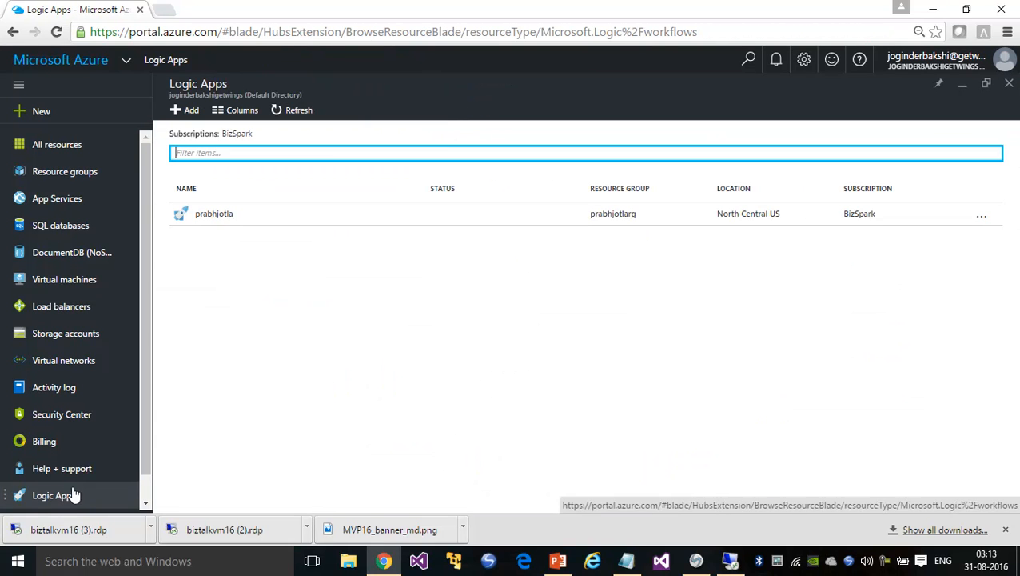
{"action": "left_click", "coordinate": [191, 110]}
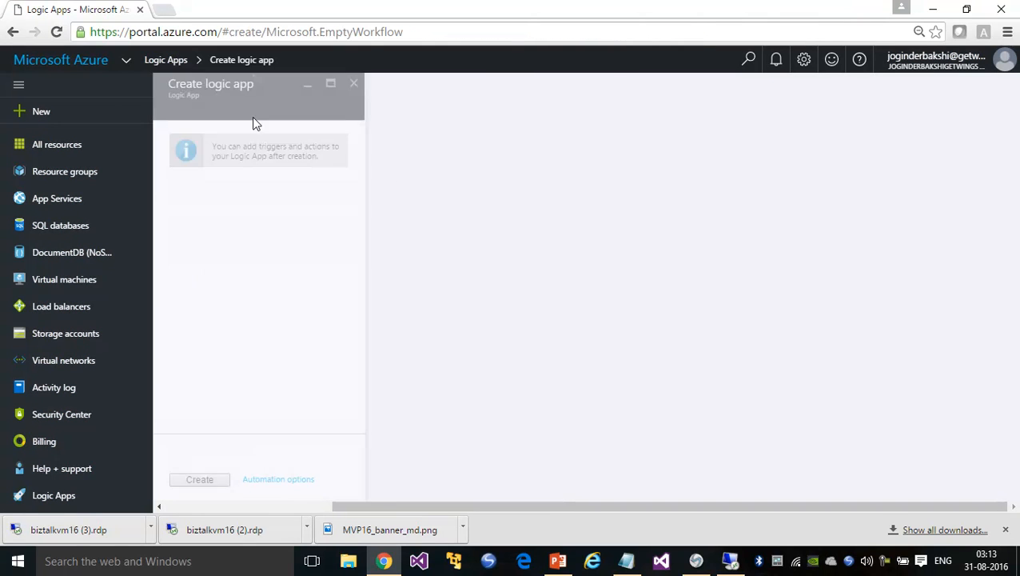
{"action": "left_click", "coordinate": [235, 152]}
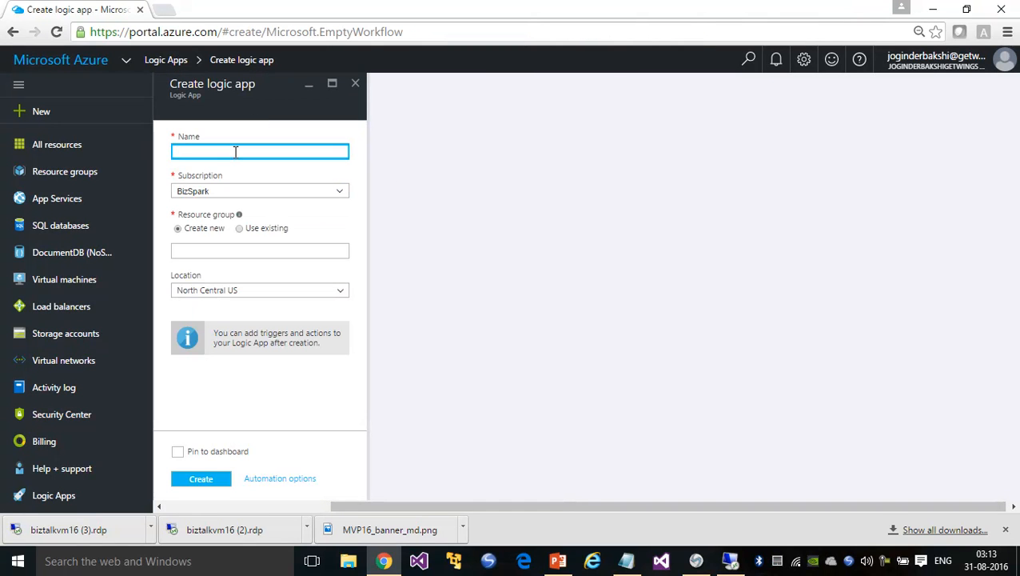
{"action": "type", "text": "logicapponcloud"}
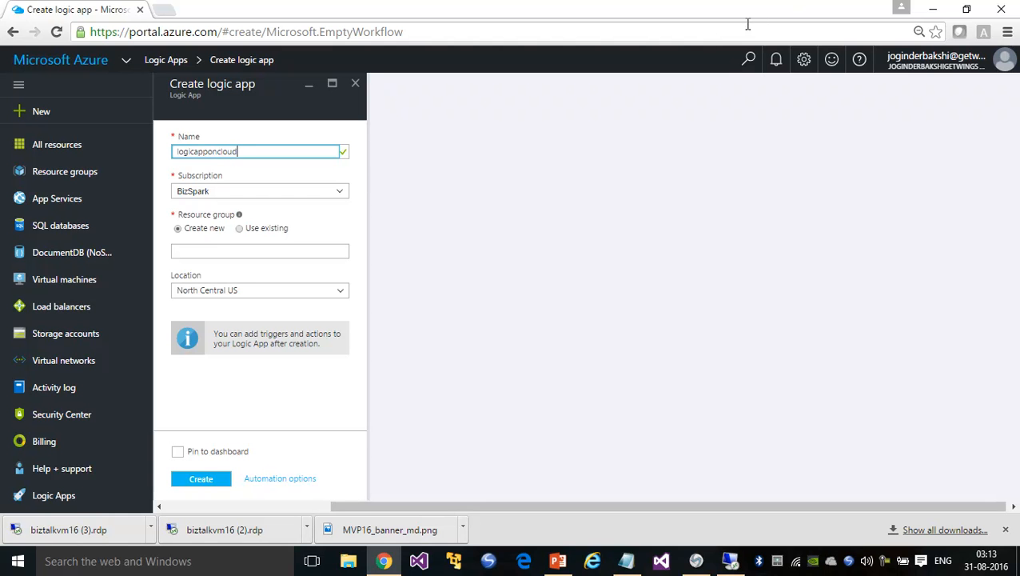
{"action": "left_click", "coordinate": [933, 9]}
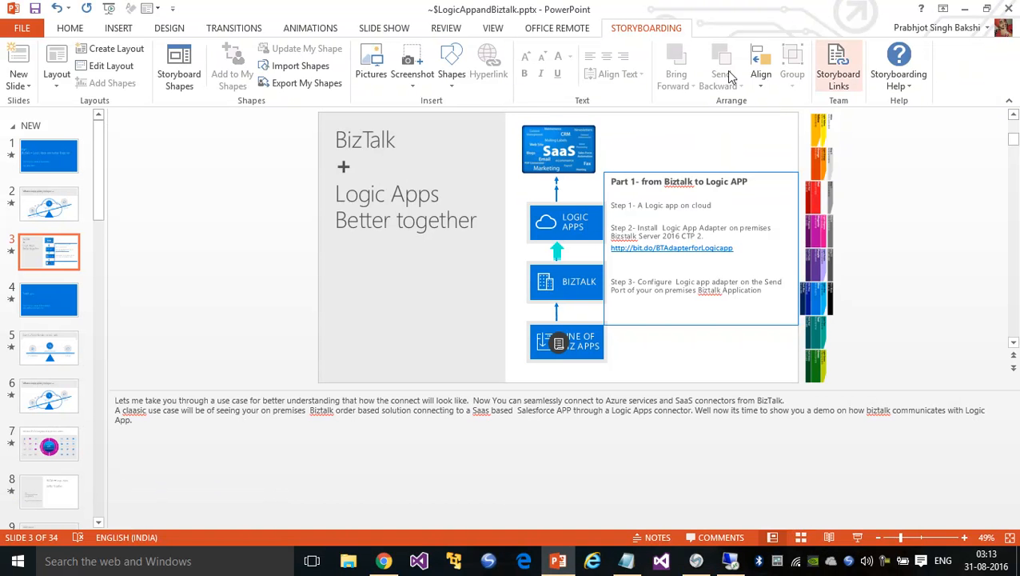
{"action": "left_click", "coordinate": [965, 8]}
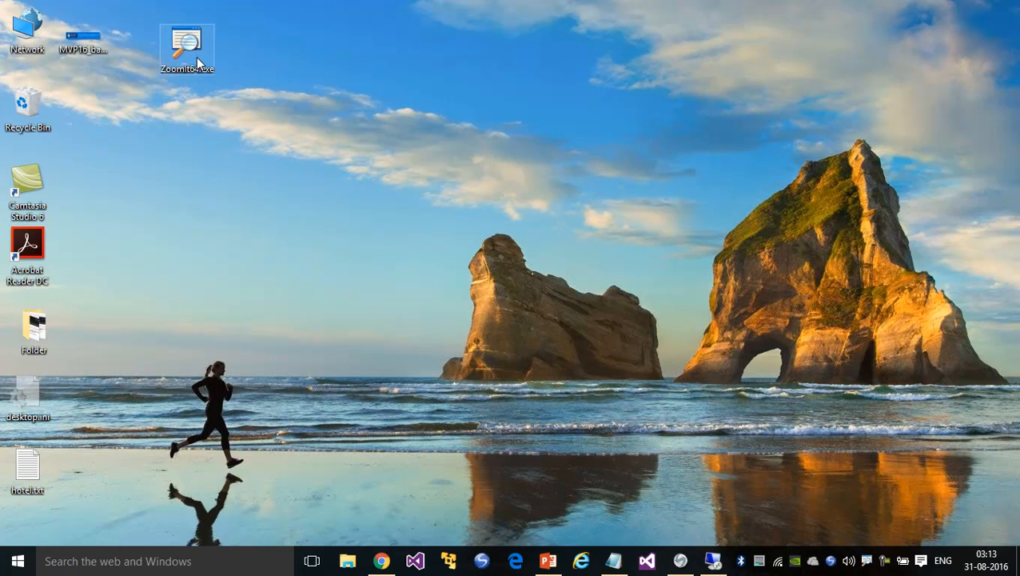
{"action": "left_click", "coordinate": [382, 562]}
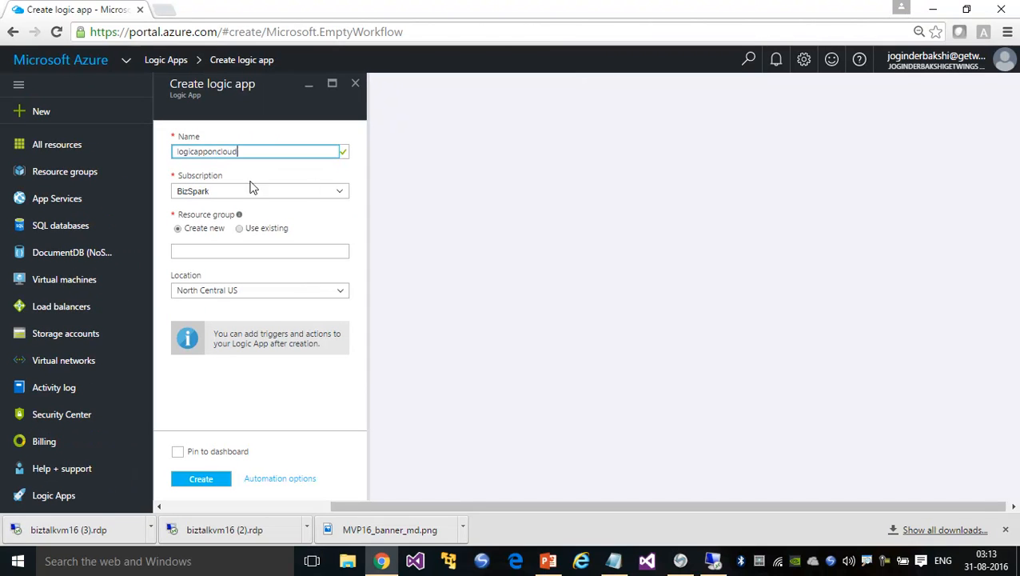
Step: Assign the new logic app to the existing resource group that already holds the other logic app
{"action": "left_click", "coordinate": [410, 201]}
{"action": "left_click", "coordinate": [246, 248]}
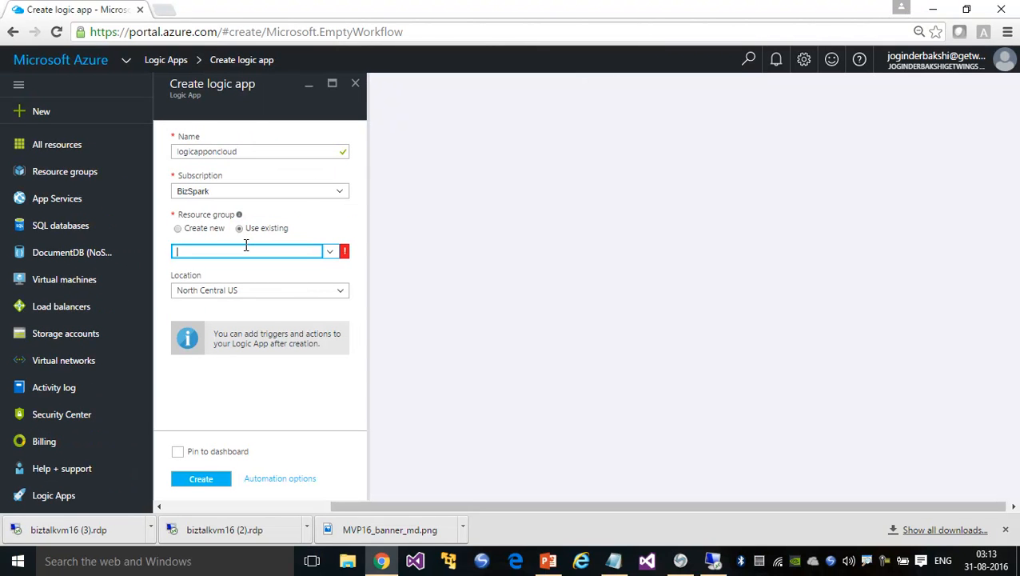
{"action": "type", "text": "pra"}
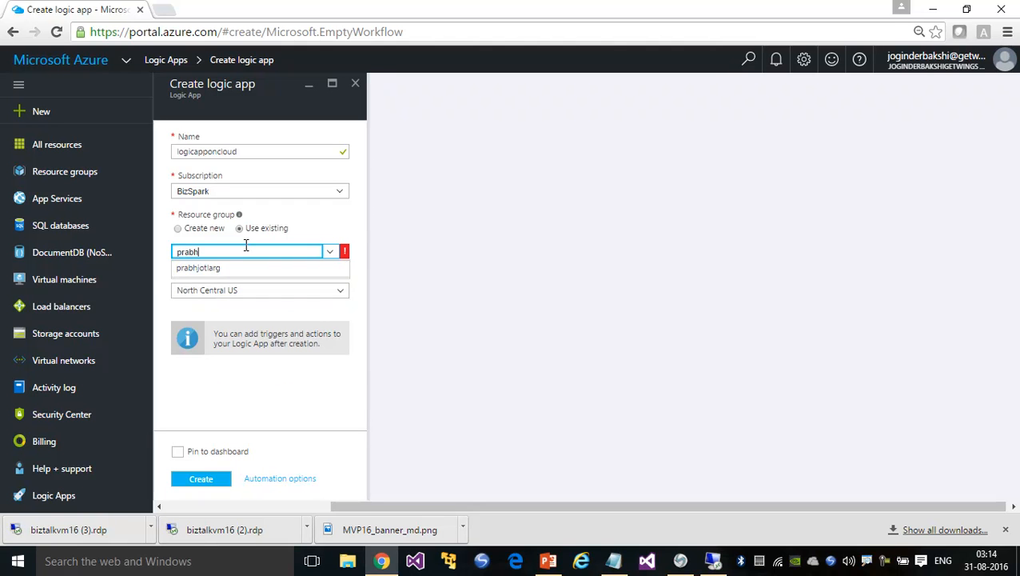
{"action": "type", "text": "bh"}
{"action": "left_click", "coordinate": [264, 267]}
Step: Create the logic app in the Southeast Asia location with a pin on the dashboard
{"action": "left_click", "coordinate": [315, 291]}
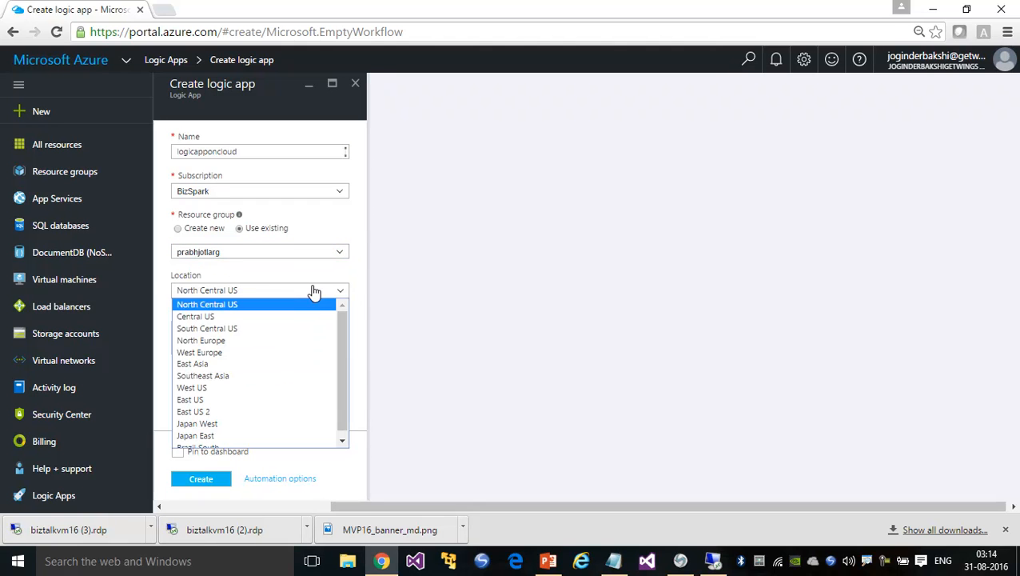
{"action": "left_click", "coordinate": [236, 379]}
{"action": "left_click", "coordinate": [179, 452]}
{"action": "left_click", "coordinate": [198, 479]}
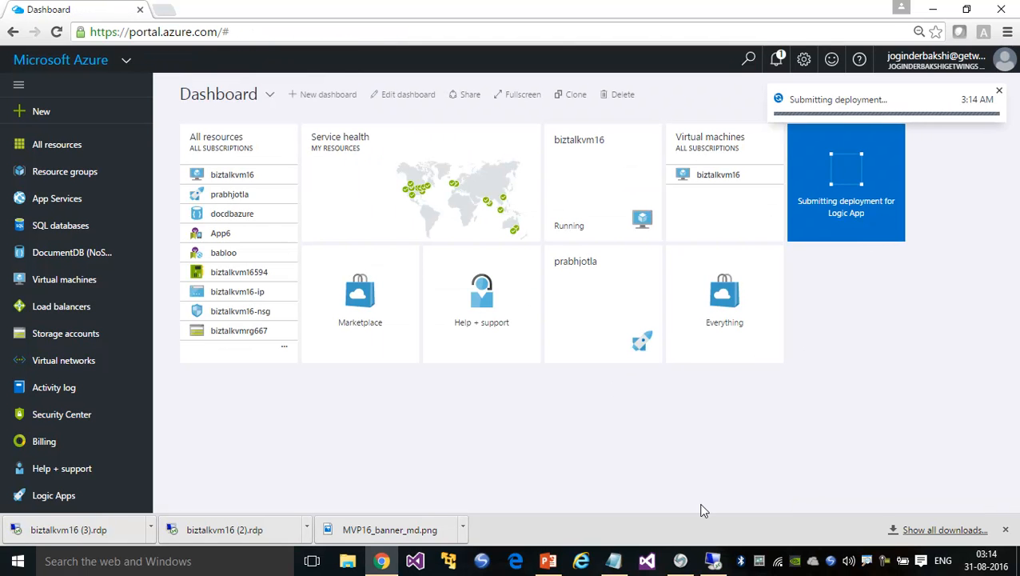
{"action": "left_click", "coordinate": [614, 560]}
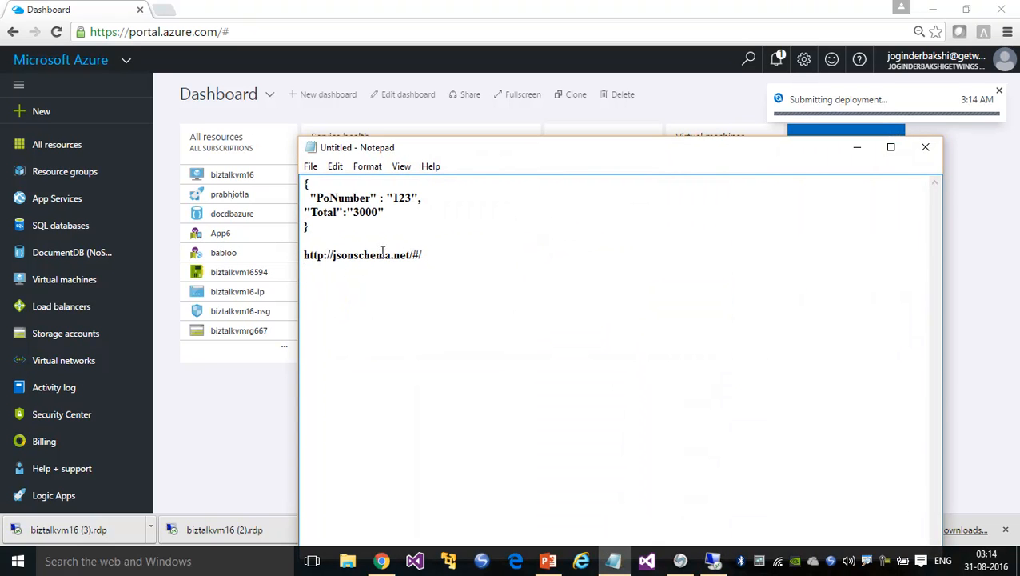
{"action": "left_click_drag", "start_coordinate": [335, 231], "coordinate": [305, 182]}
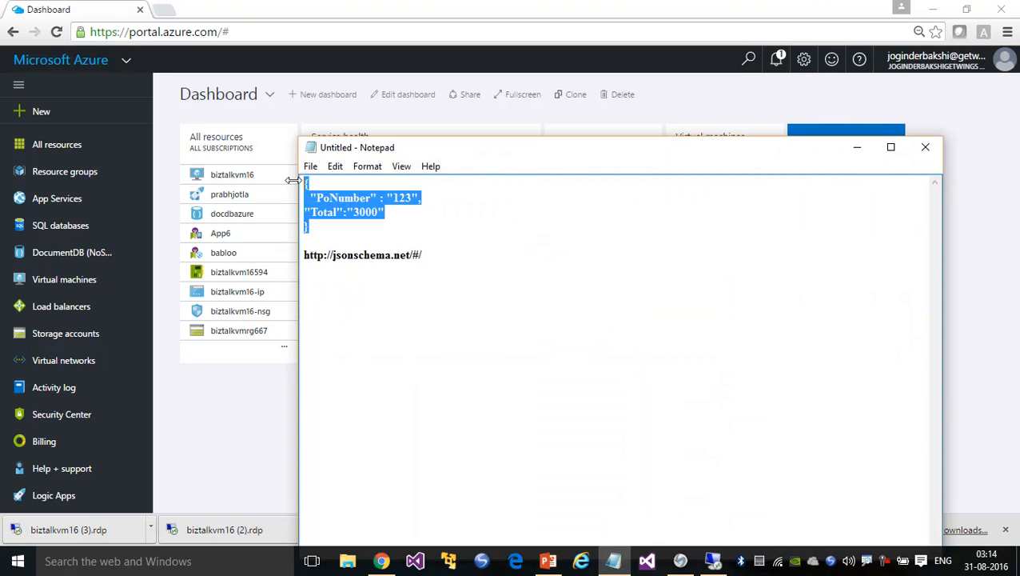
{"action": "left_click", "coordinate": [459, 270]}
{"action": "mouse_move", "coordinate": [409, 254]}
{"action": "left_mouse_down"}
{"action": "mouse_move", "coordinate": [307, 254]}
{"action": "mouse_move", "coordinate": [424, 254]}
{"action": "left_mouse_up"}
{"action": "left_click", "coordinate": [308, 254]}
{"action": "left_click_drag", "start_coordinate": [424, 255], "coordinate": [300, 253]}
{"action": "key", "text": "ctrl+c"}
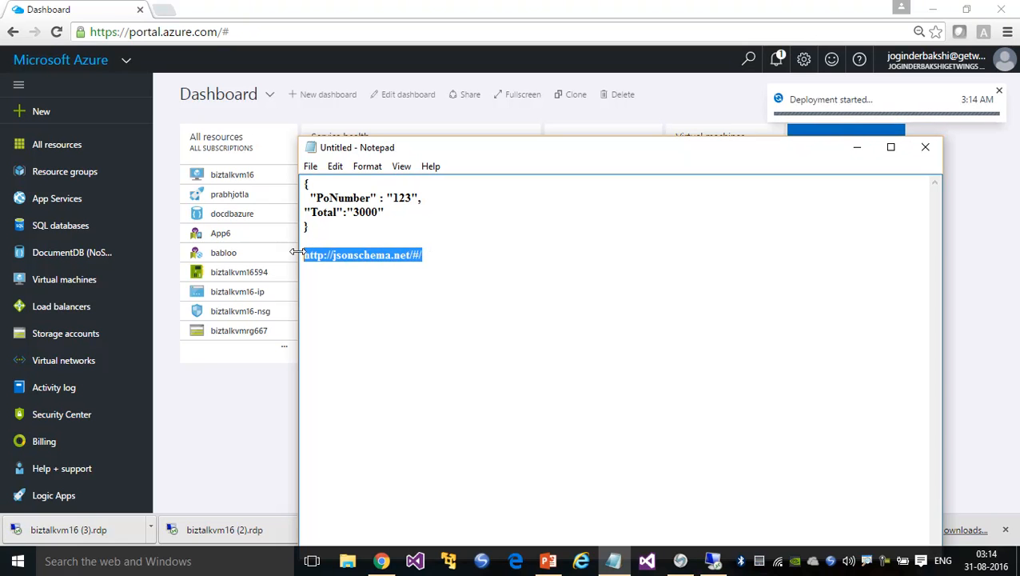
{"action": "left_click", "coordinate": [165, 9]}
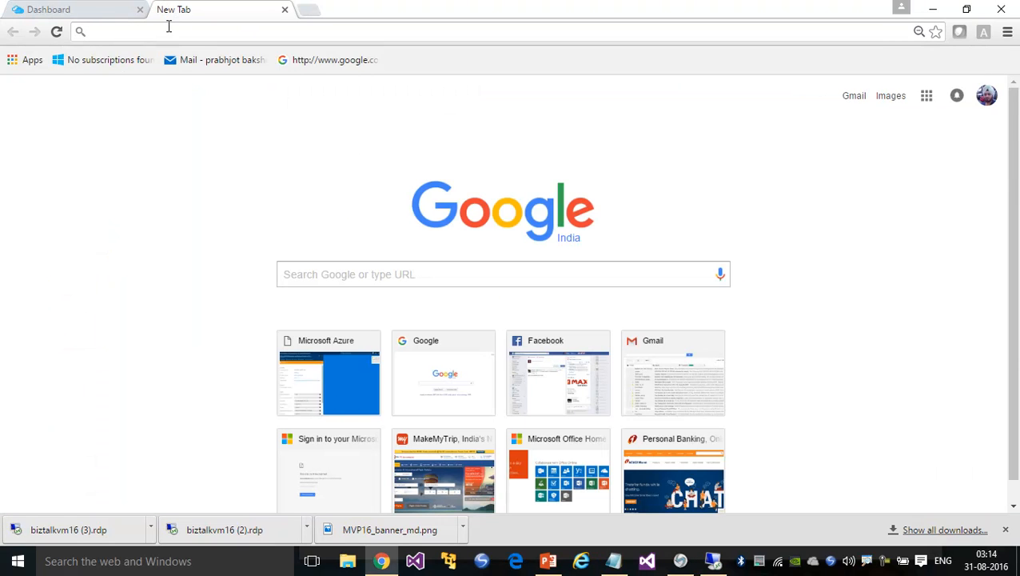
{"action": "key", "text": "ctrl+v"}
{"action": "key", "text": "BackSpace"}
{"action": "key", "text": "BackSpace"}
{"action": "key", "text": "BackSpace"}
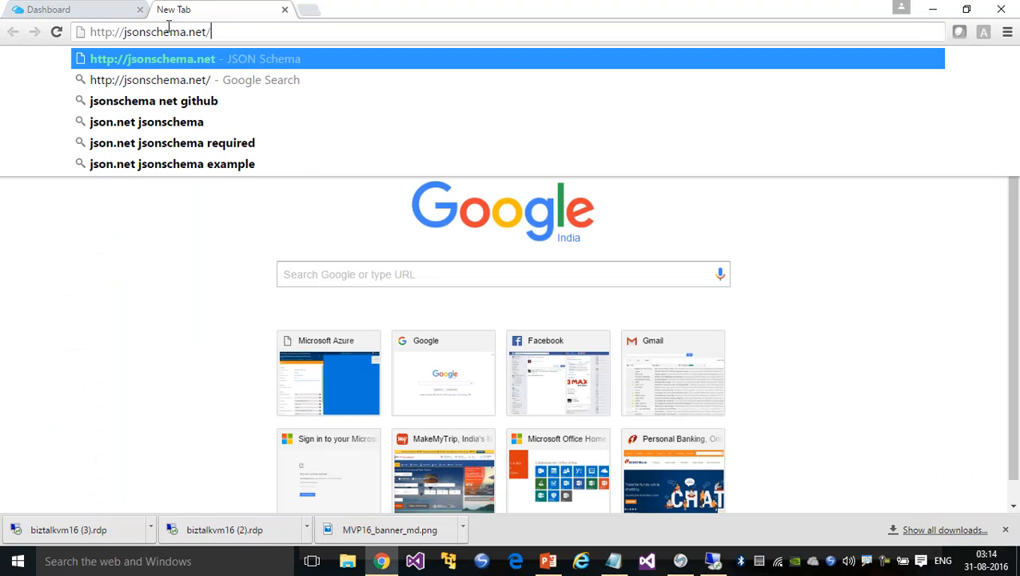
{"action": "key", "text": "Return"}
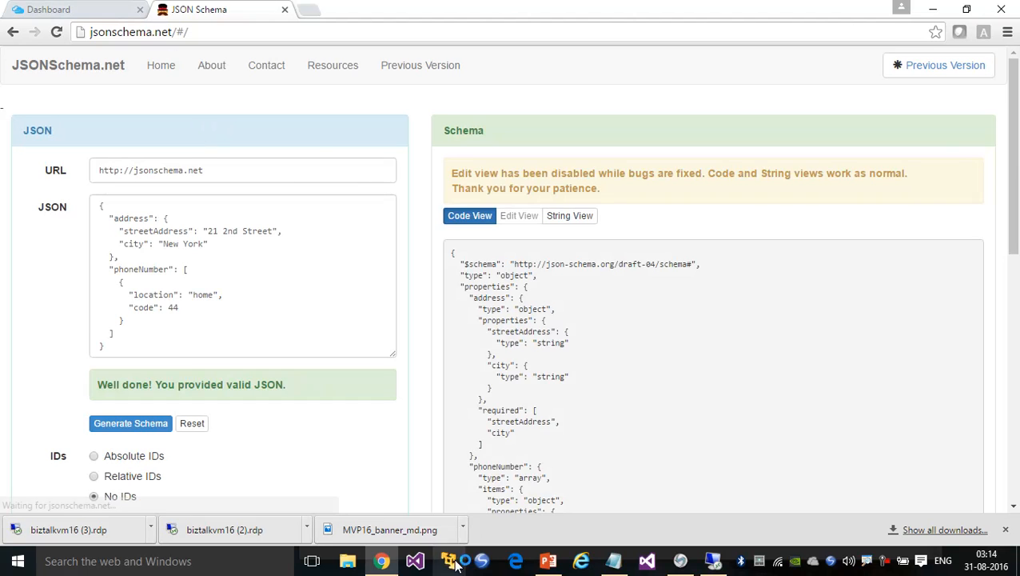
Step: Replace the sample JSON with Notepad's PoNumber "123" and Total "3000" object, generate its schema and select the whole schema code
{"action": "left_click", "coordinate": [613, 561]}
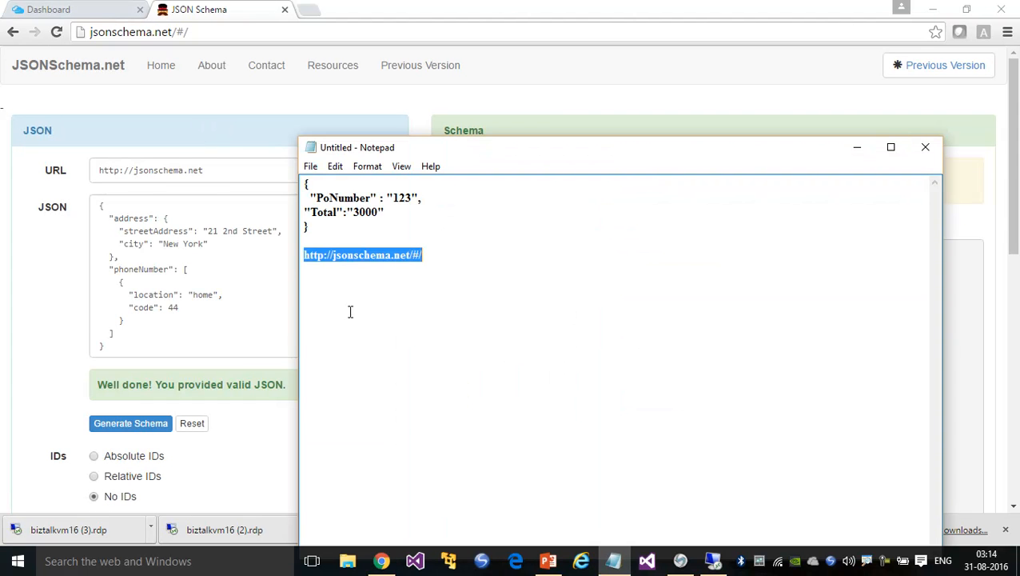
{"action": "left_click_drag", "start_coordinate": [339, 235], "coordinate": [302, 184]}
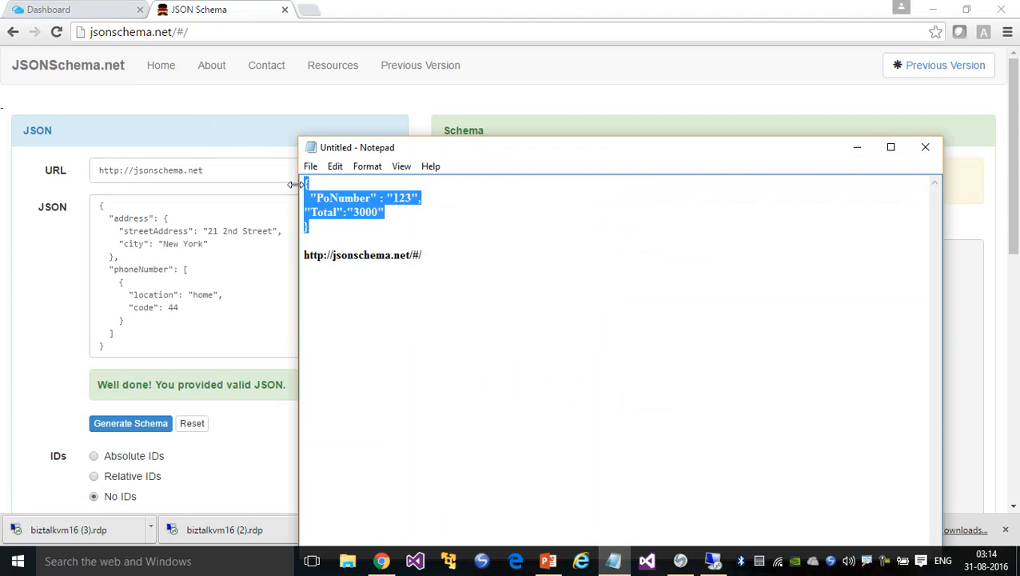
{"action": "left_click", "coordinate": [156, 328]}
{"action": "left_click_drag", "start_coordinate": [129, 346], "coordinate": [92, 208]}
{"action": "type", "text": "{   \"PoNumber\": \"123\",   \"Total\": \"3000\" }"}
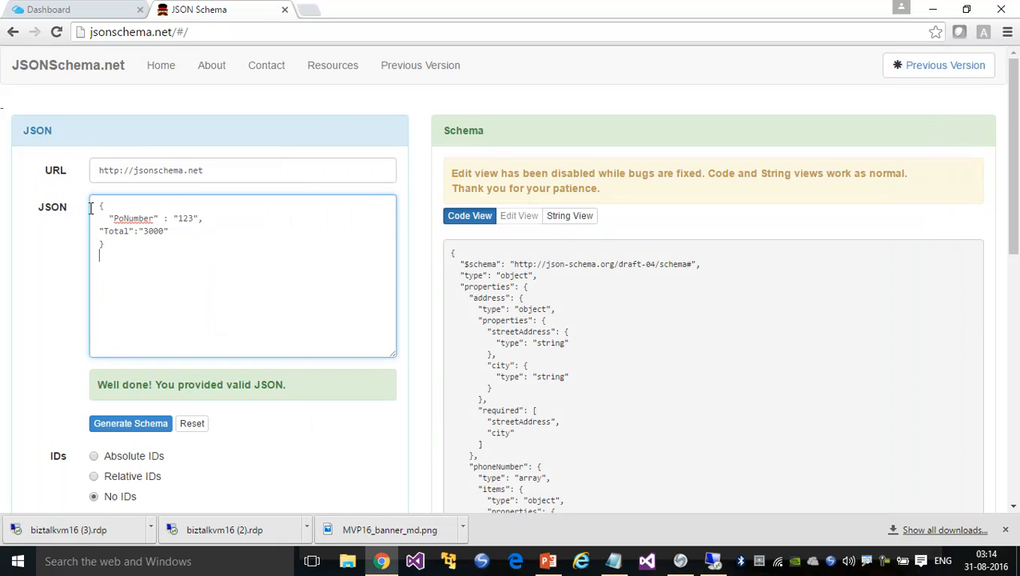
{"action": "left_click", "coordinate": [125, 426]}
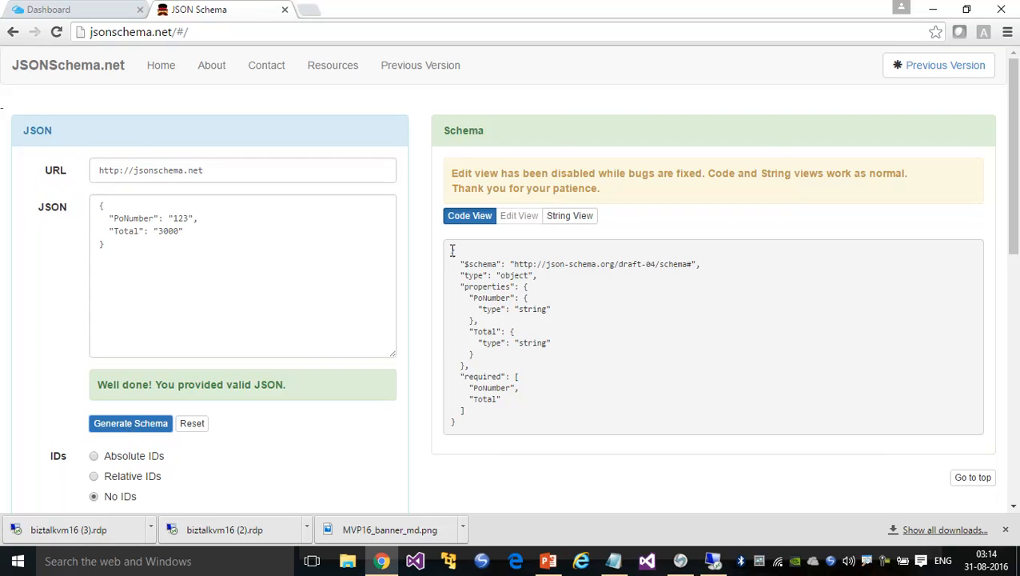
{"action": "left_click_drag", "start_coordinate": [452, 250], "coordinate": [471, 428]}
Step: Return to the Azure dashboard and open the newly deployed logic app in the Logic Apps Designer
{"action": "left_click", "coordinate": [96, 11]}
{"action": "left_click", "coordinate": [833, 188]}
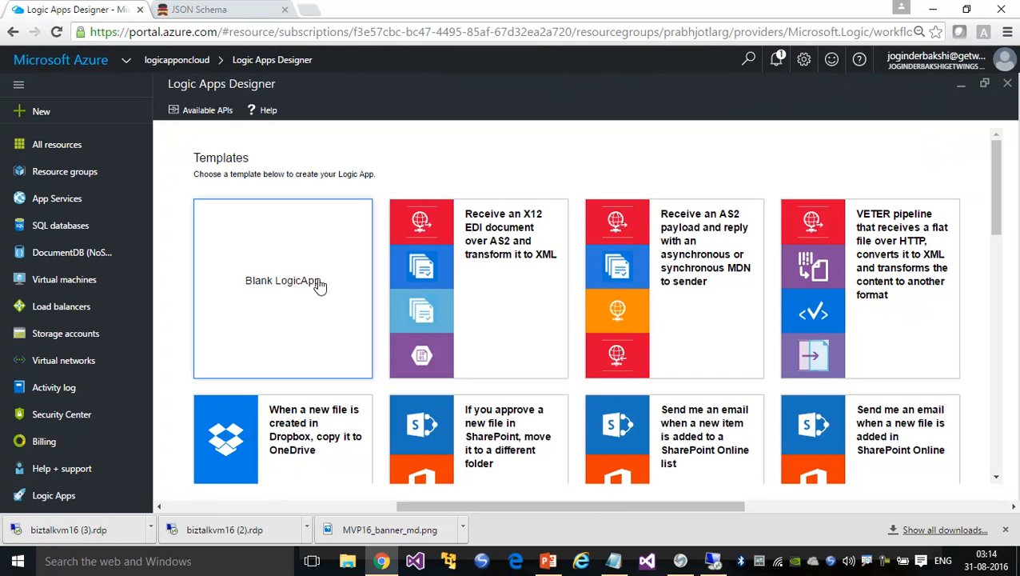
Step: Start a blank logic app and add a Request trigger found by searching for "request"
{"action": "left_click", "coordinate": [317, 280]}
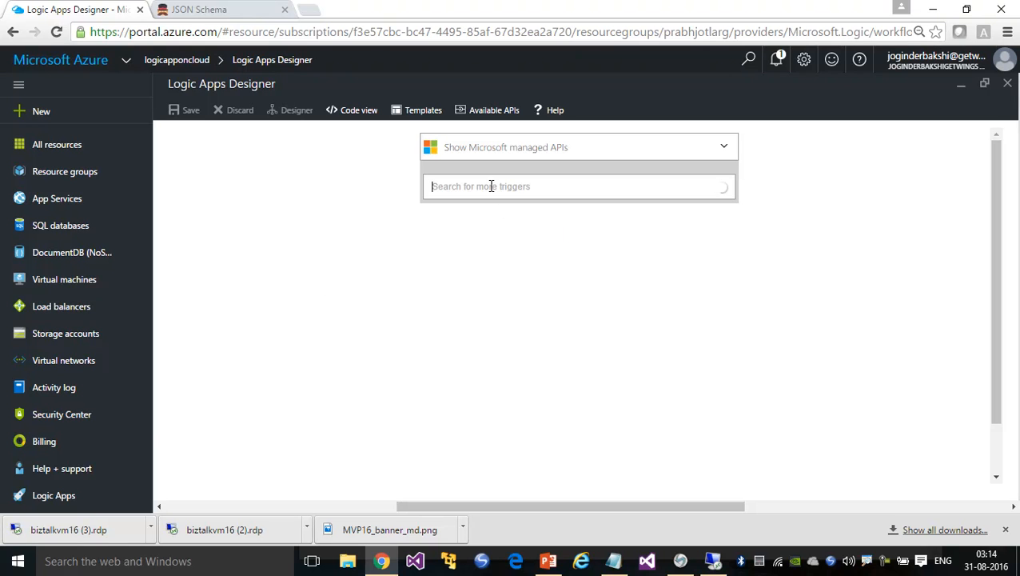
{"action": "type", "text": "re"}
{"action": "key", "text": "BackSpace"}
{"action": "type", "text": "request"}
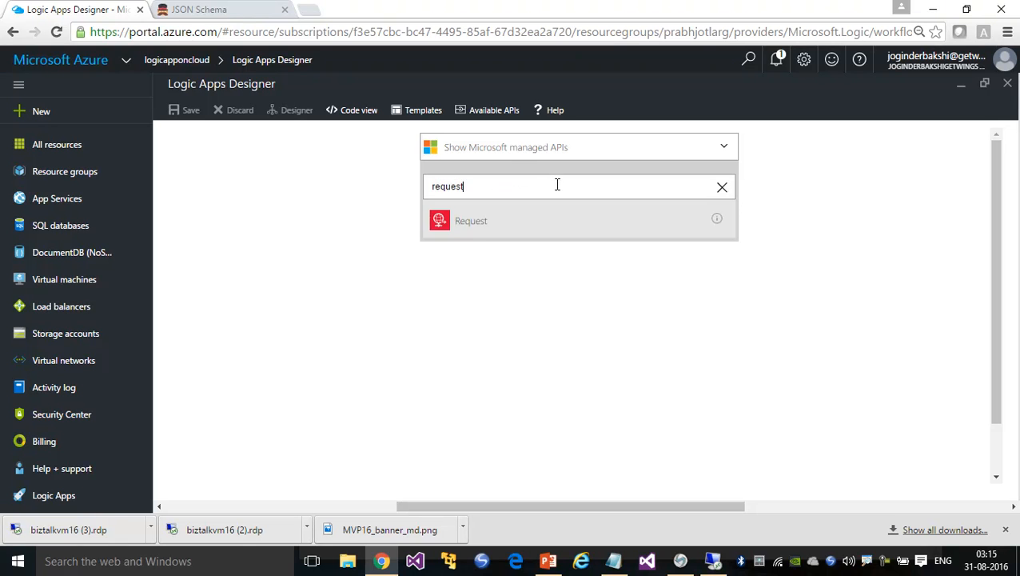
{"action": "left_click", "coordinate": [479, 224]}
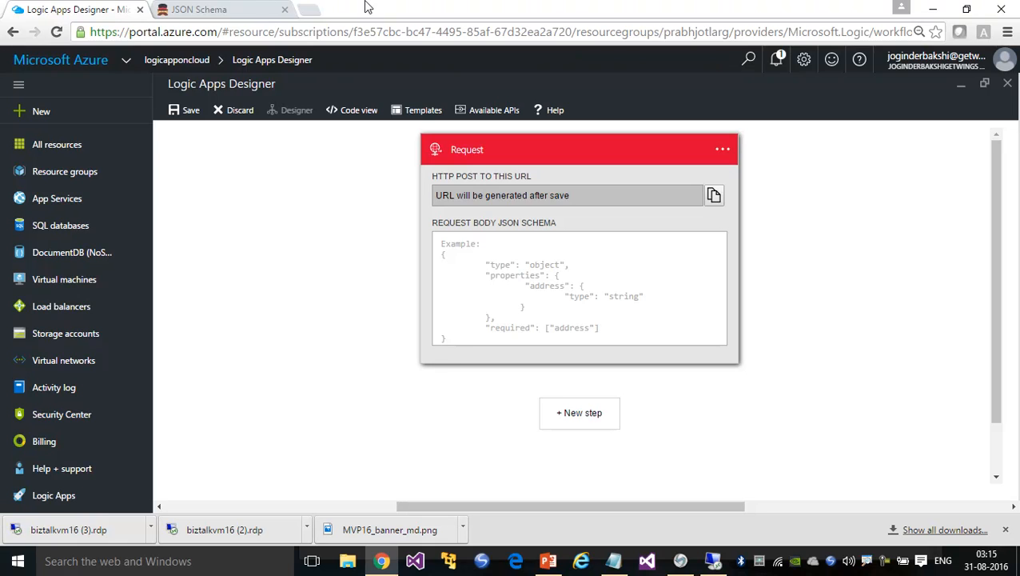
Step: Paste the generated PoNumber and Total schema into the Request trigger's body JSON schema and save the logic app
{"action": "left_click", "coordinate": [200, 9]}
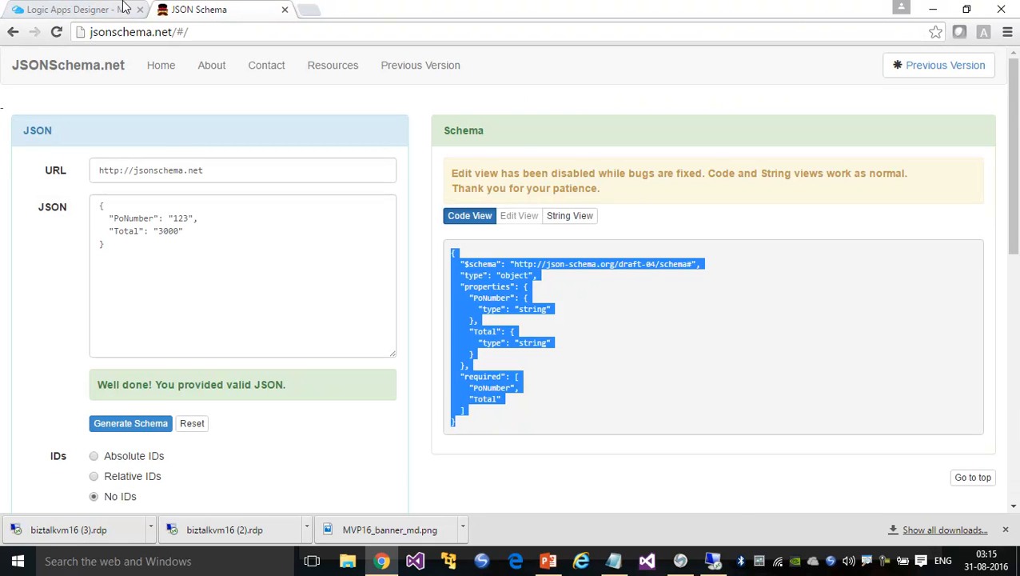
{"action": "left_click", "coordinate": [88, 9]}
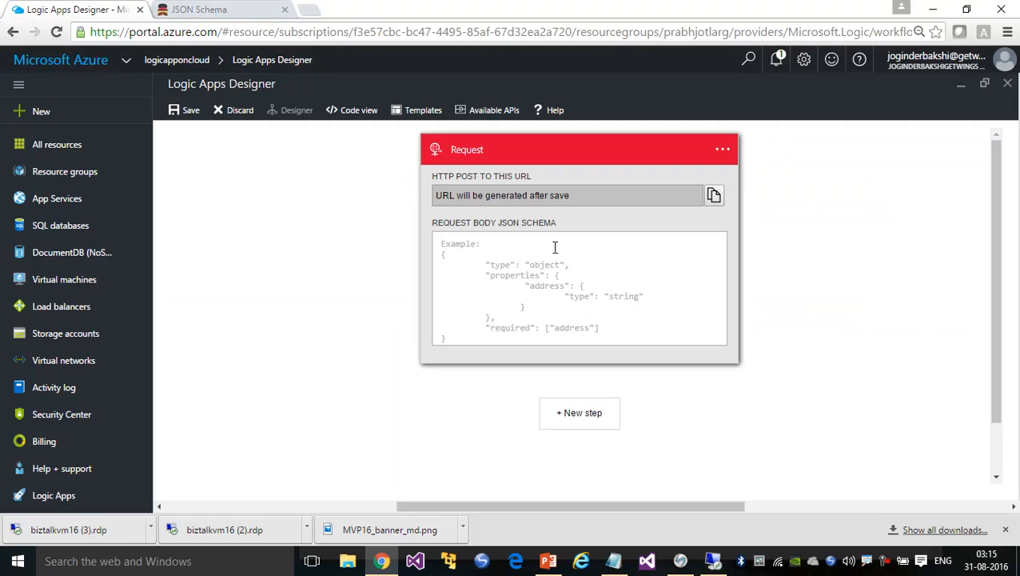
{"action": "left_click", "coordinate": [446, 245]}
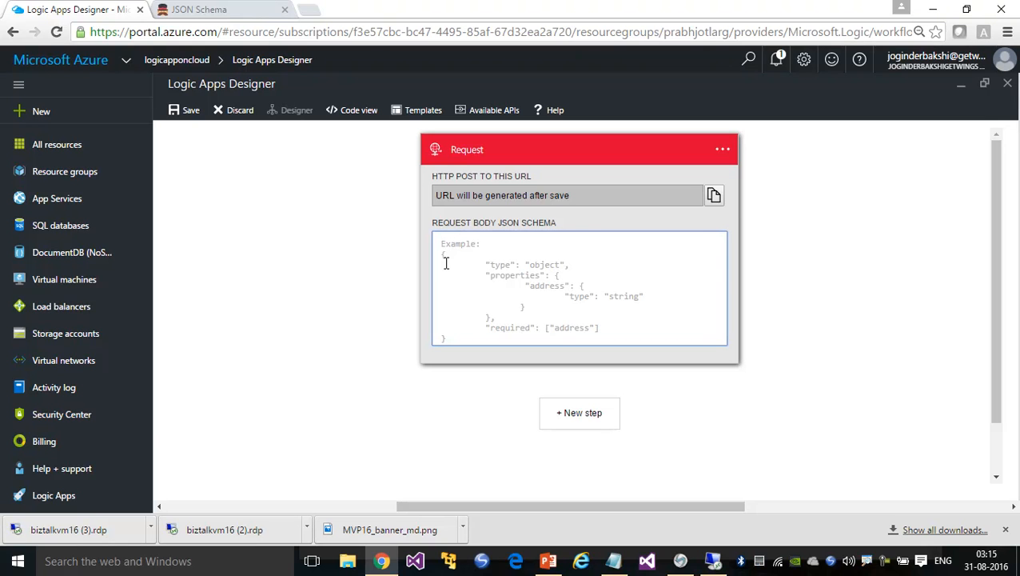
{"action": "key", "text": "ctrl+v"}
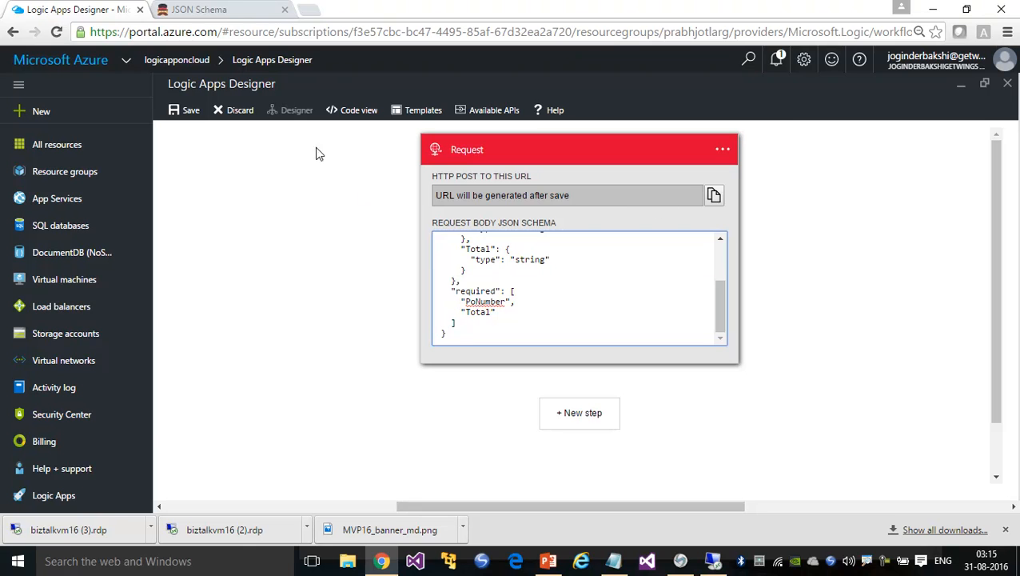
{"action": "left_click", "coordinate": [190, 113]}
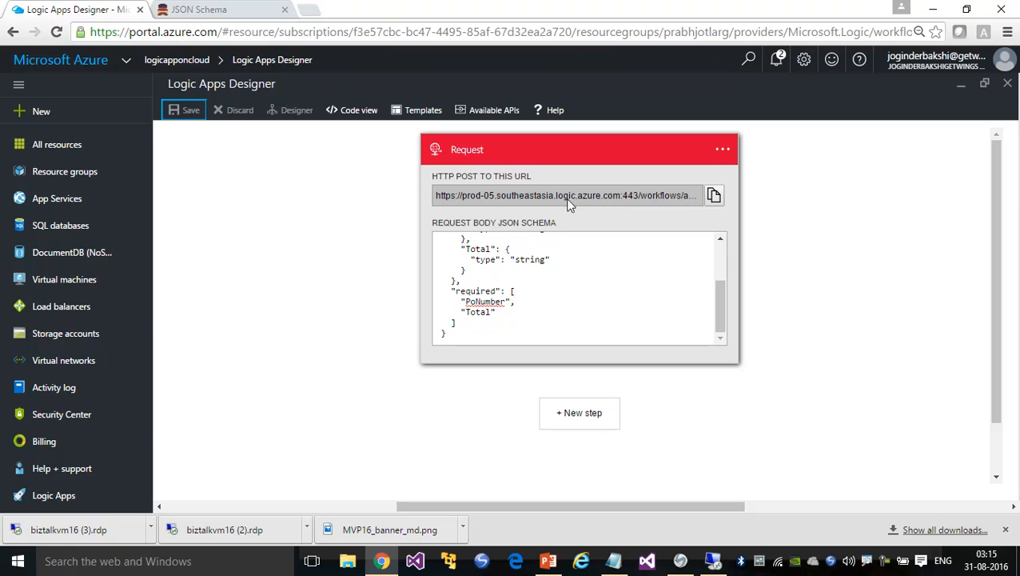
Step: Add a Response action after the Request trigger, searching the actions for "respons"
{"action": "left_click", "coordinate": [588, 416]}
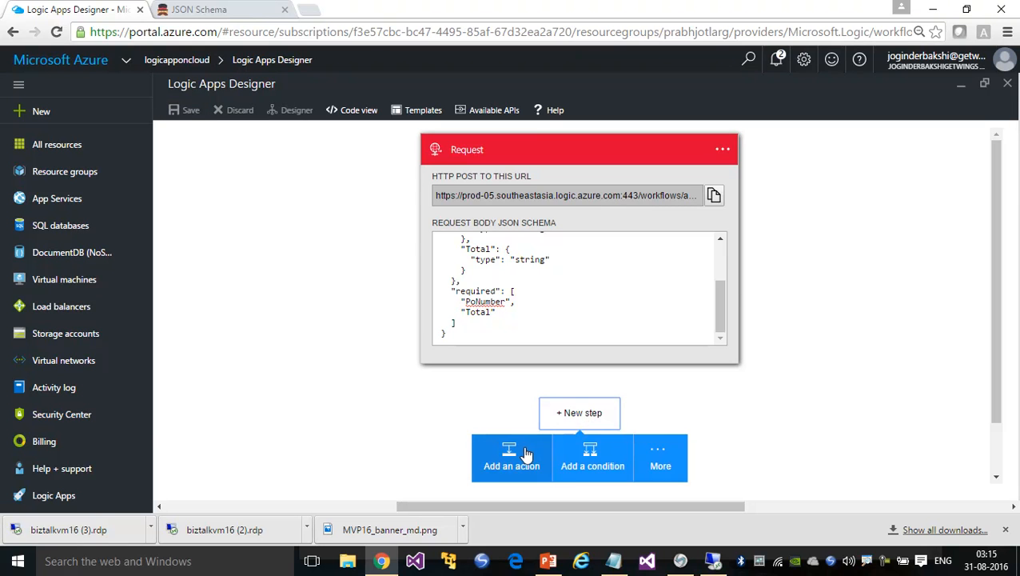
{"action": "left_click", "coordinate": [524, 454]}
{"action": "type", "text": "re"}
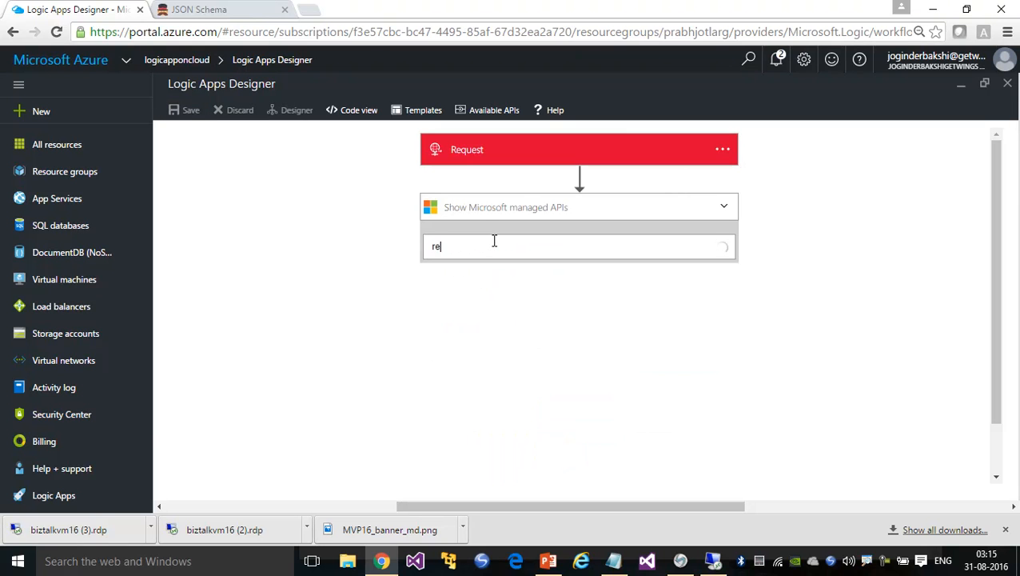
{"action": "type", "text": "spons"}
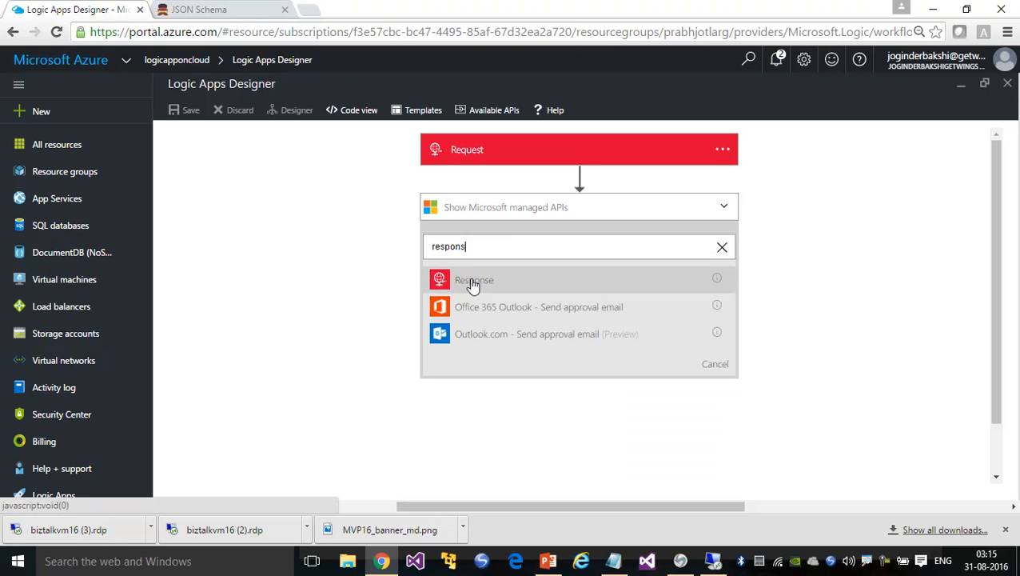
{"action": "left_click", "coordinate": [472, 285]}
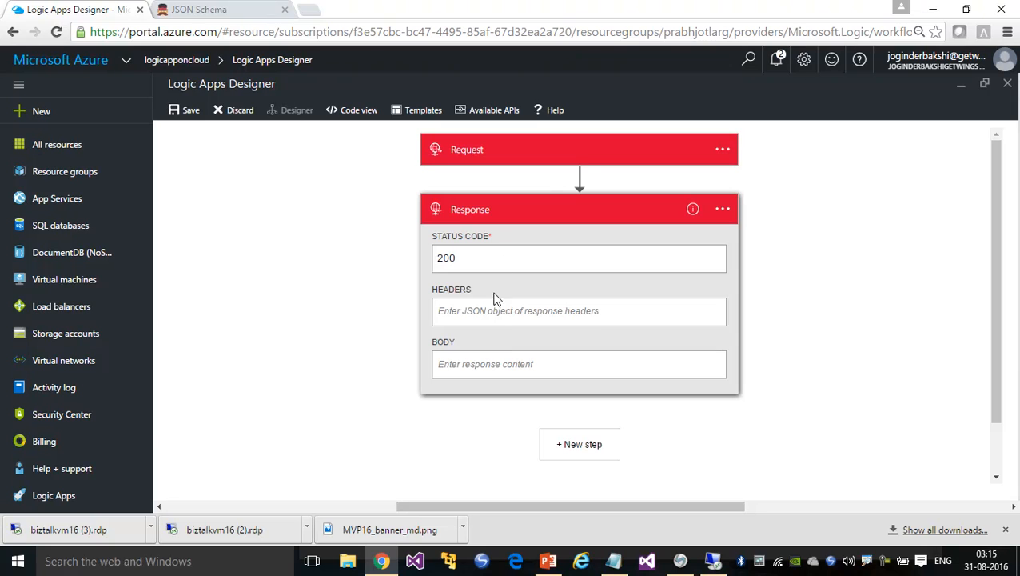
Step: Insert the request's Body output as the response body and save the logic app
{"action": "left_click", "coordinate": [486, 358]}
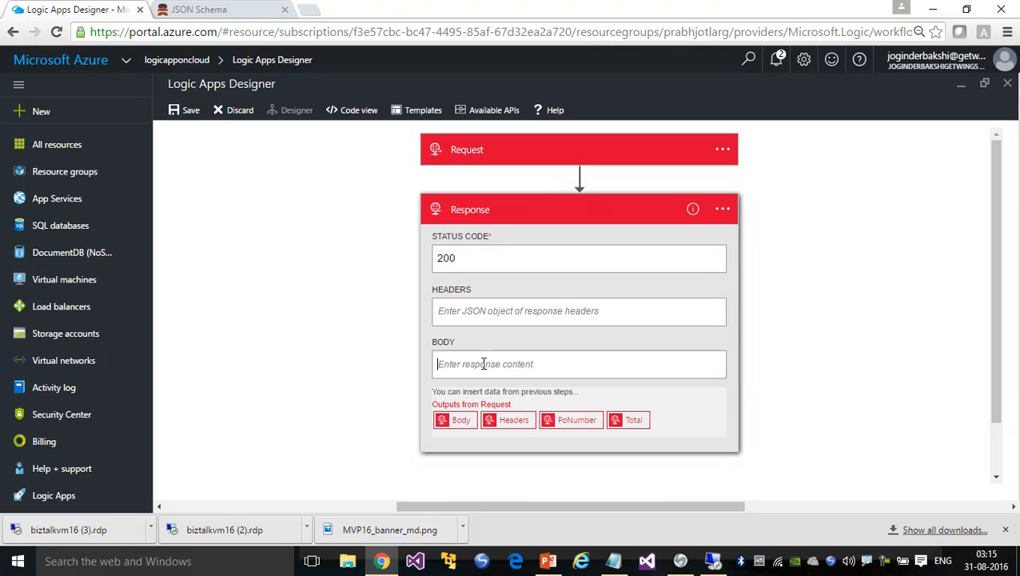
{"action": "left_click", "coordinate": [455, 429]}
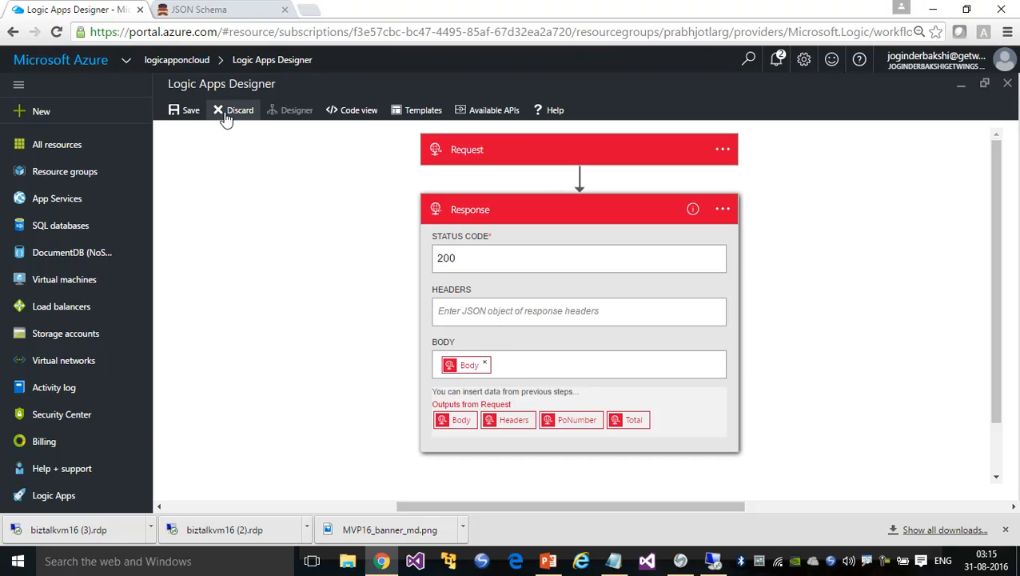
{"action": "left_click", "coordinate": [190, 111]}
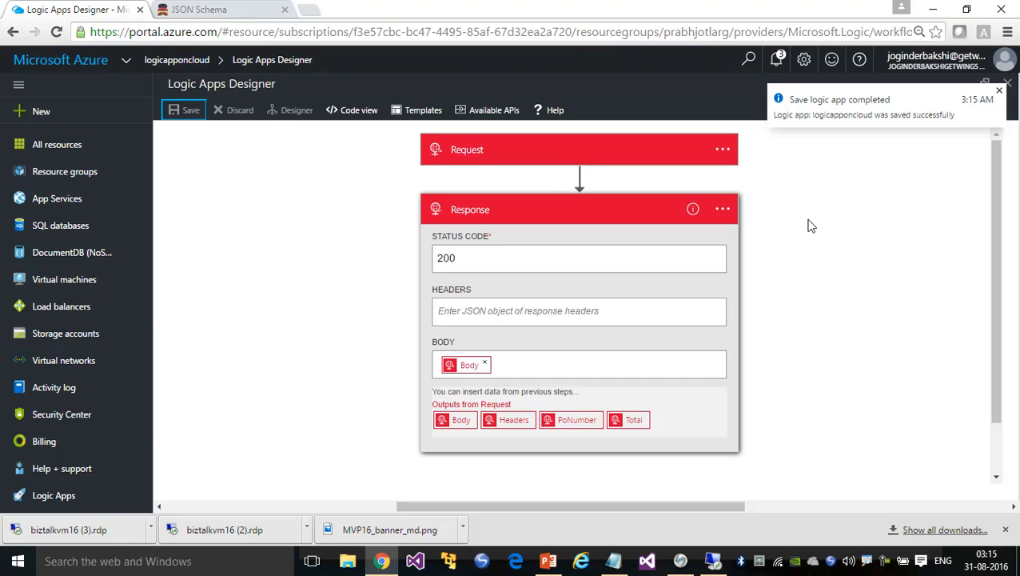
{"action": "left_click", "coordinate": [999, 91]}
Step: Copy the Request trigger's HTTP POST URL, open Postman and replace the POST request's address with the copied URL
{"action": "left_click", "coordinate": [644, 158]}
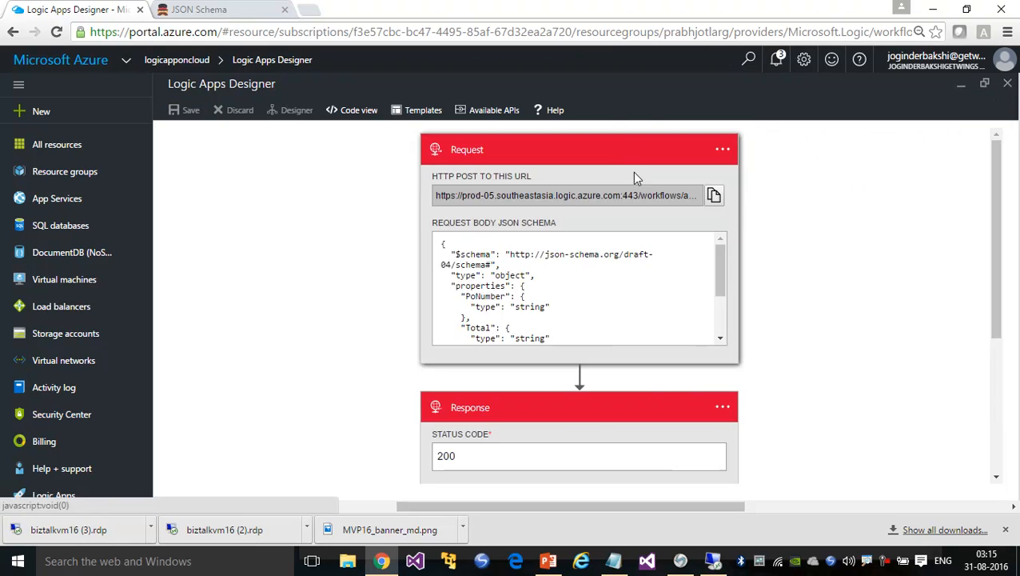
{"action": "left_click", "coordinate": [713, 197]}
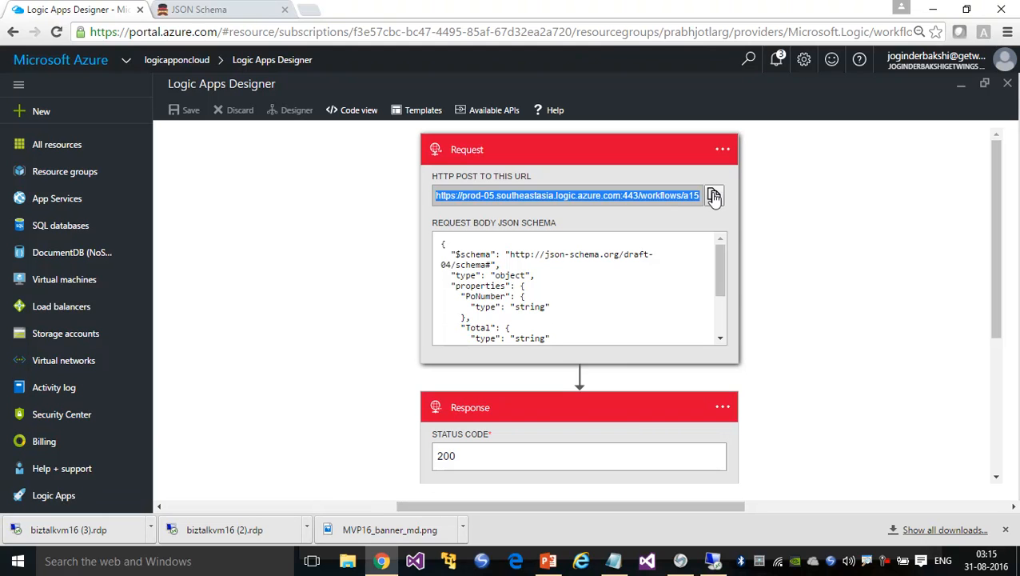
{"action": "left_click", "coordinate": [112, 564]}
{"action": "type", "text": "post"}
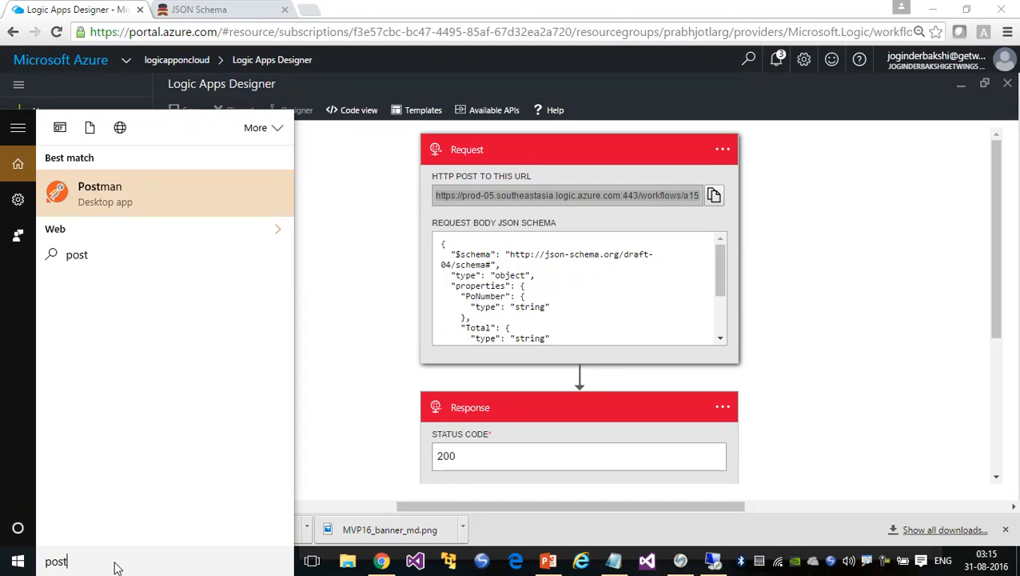
{"action": "left_click", "coordinate": [103, 191]}
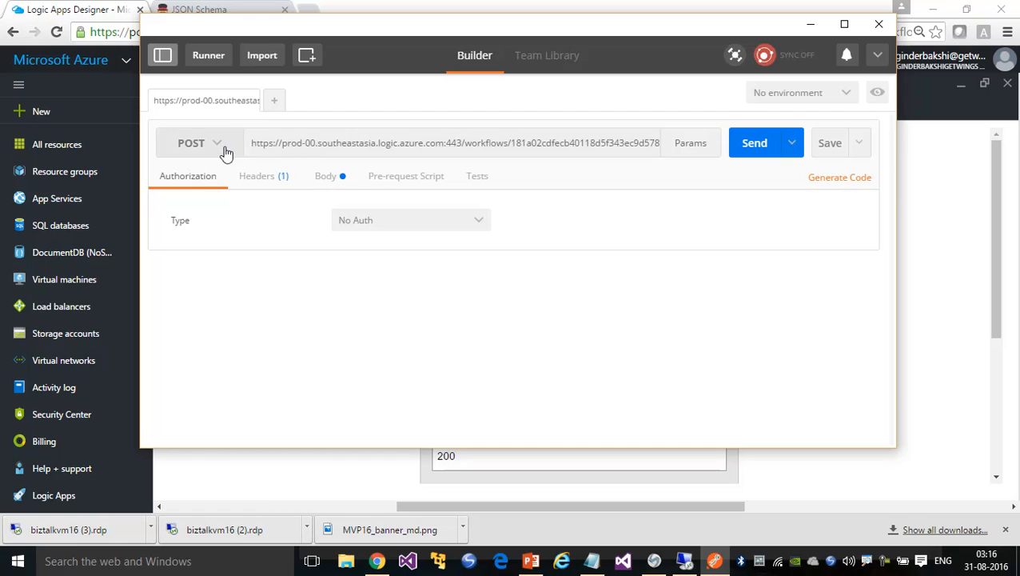
{"action": "left_click_drag", "start_coordinate": [248, 143], "coordinate": [765, 179]}
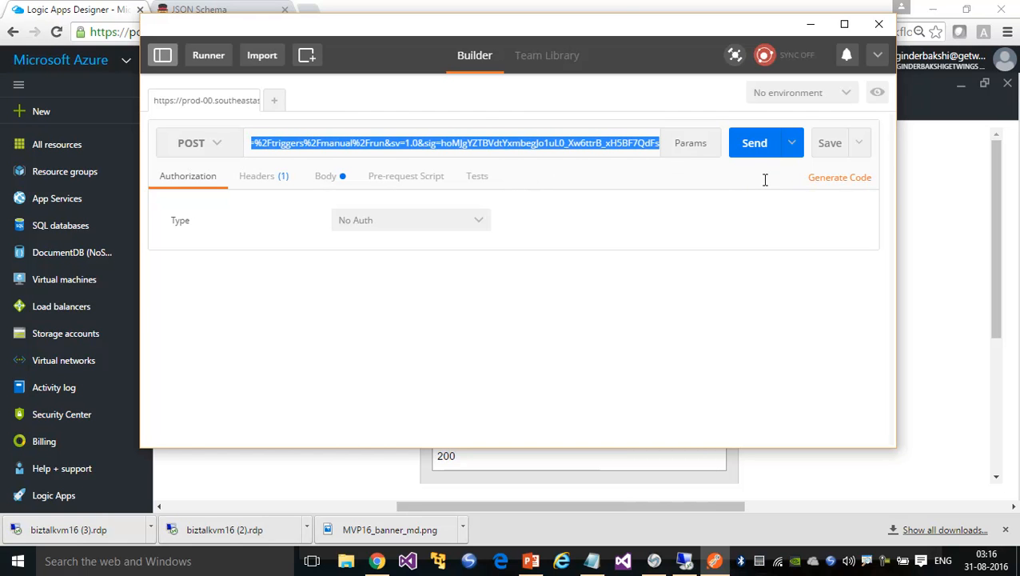
{"action": "key", "text": "ctrl+v"}
Step: Replace Postman's raw request body with Notepad's PoNumber and Total JSON object, and set the body format to JSON (application/json)
{"action": "left_click", "coordinate": [592, 561]}
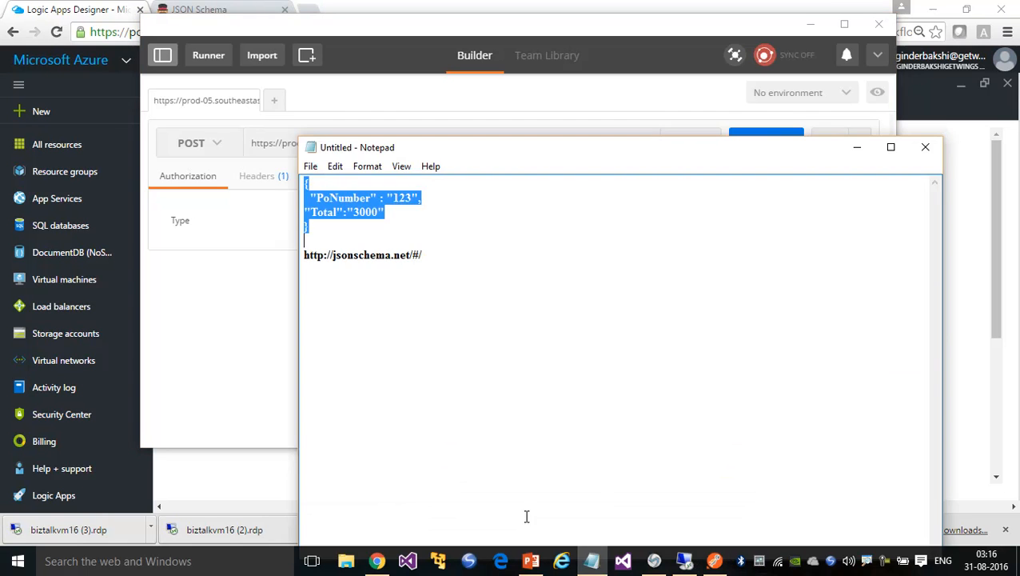
{"action": "left_click_drag", "start_coordinate": [320, 227], "coordinate": [302, 181]}
{"action": "left_click", "coordinate": [856, 150]}
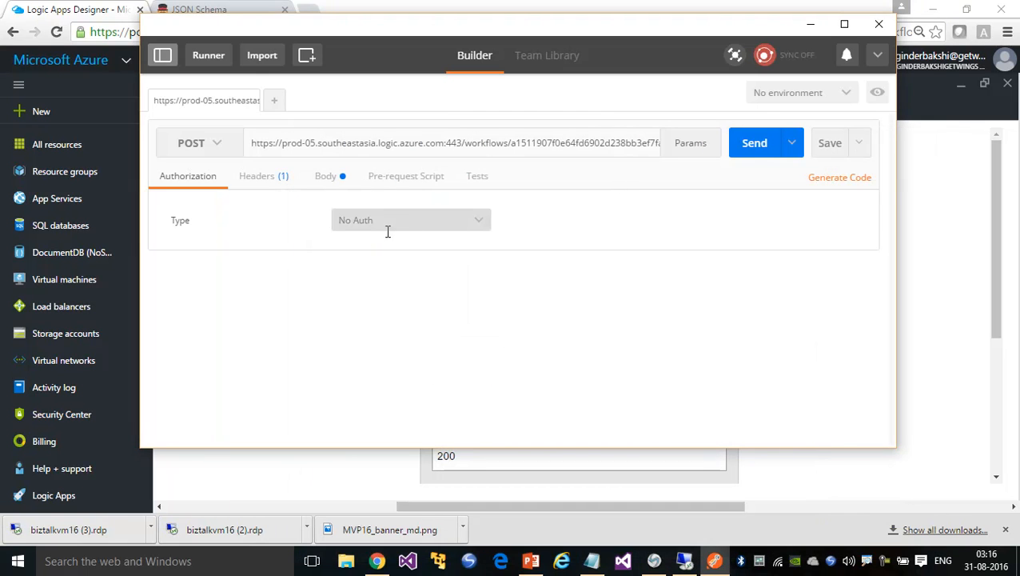
{"action": "left_click", "coordinate": [326, 178]}
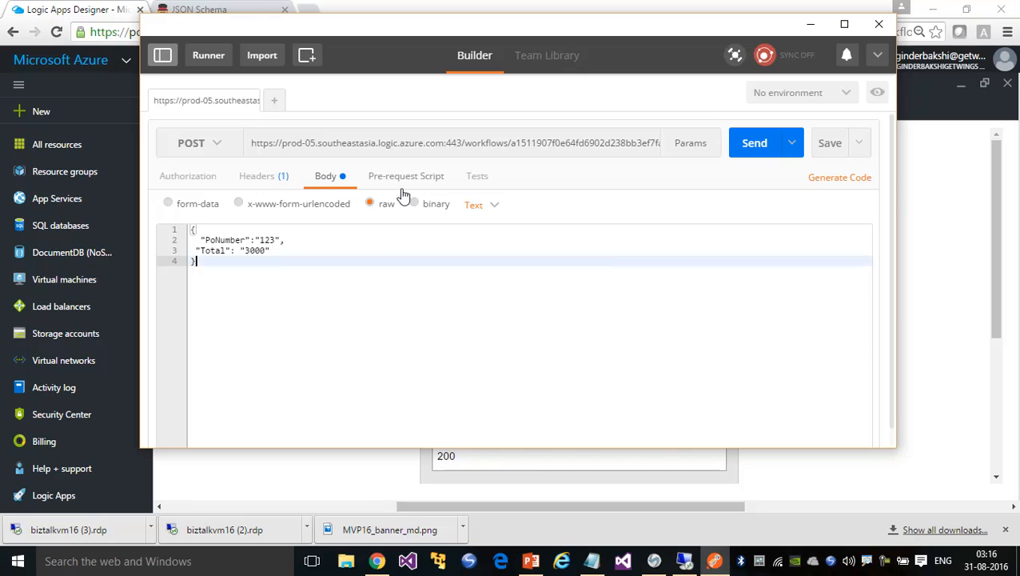
{"action": "left_click", "coordinate": [489, 205]}
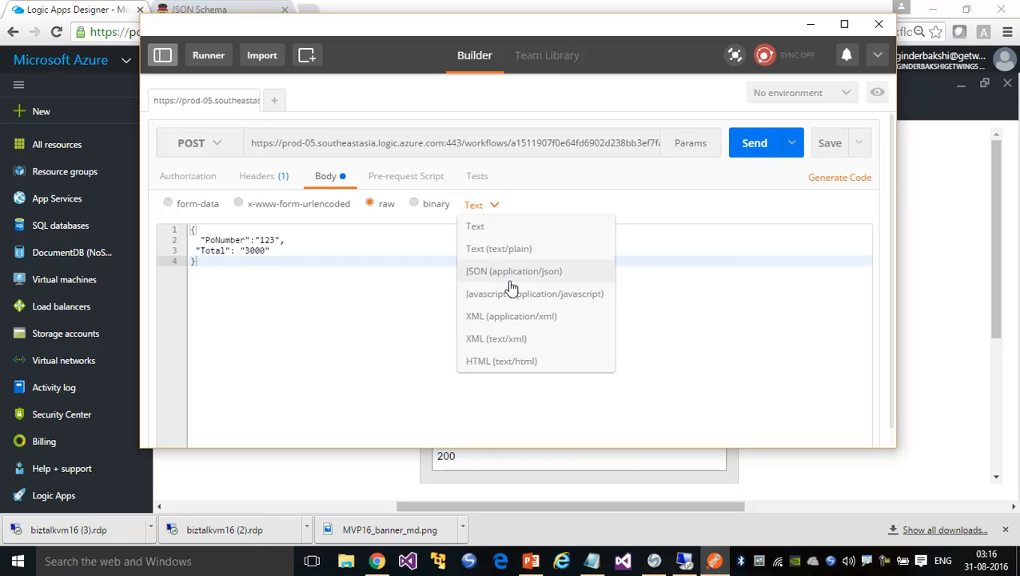
{"action": "left_click", "coordinate": [514, 270]}
{"action": "key", "text": "ctrl+a"}
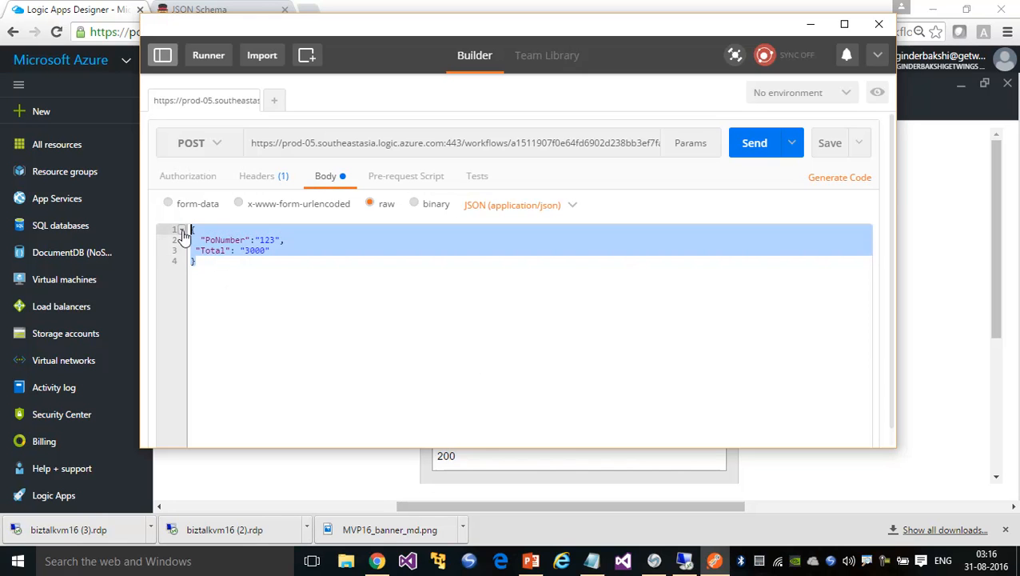
{"action": "key", "text": "ctrl+v"}
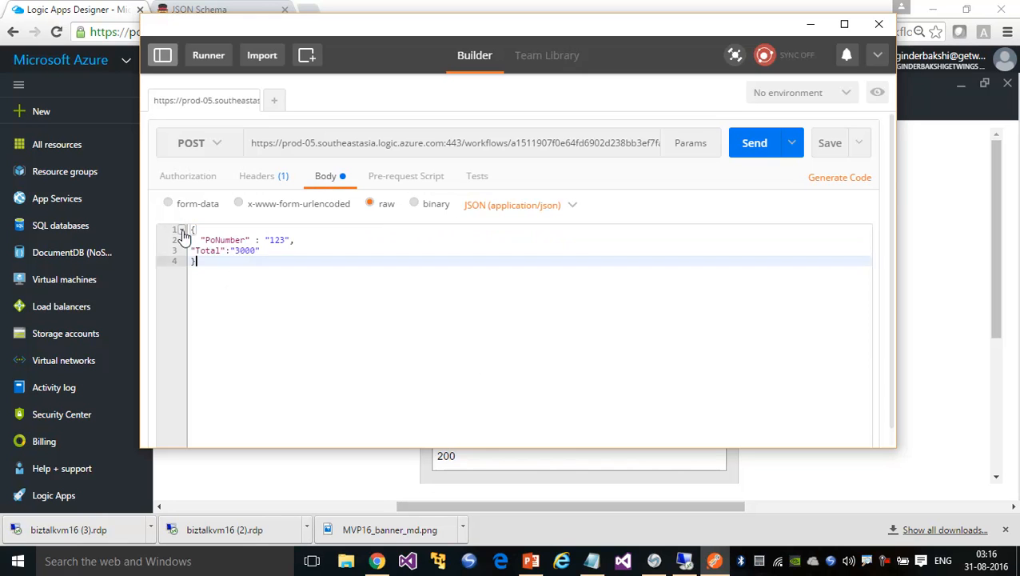
Step: Set the Total value in the request body to 7000, send the POST request and maximize the Postman window
{"action": "double_click", "coordinate": [239, 251]}
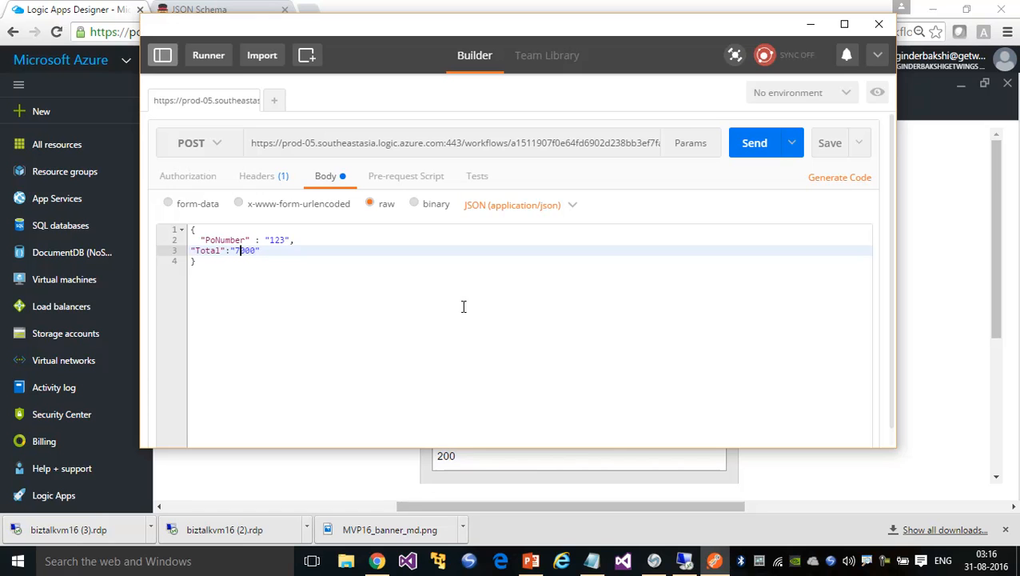
{"action": "left_click", "coordinate": [752, 142]}
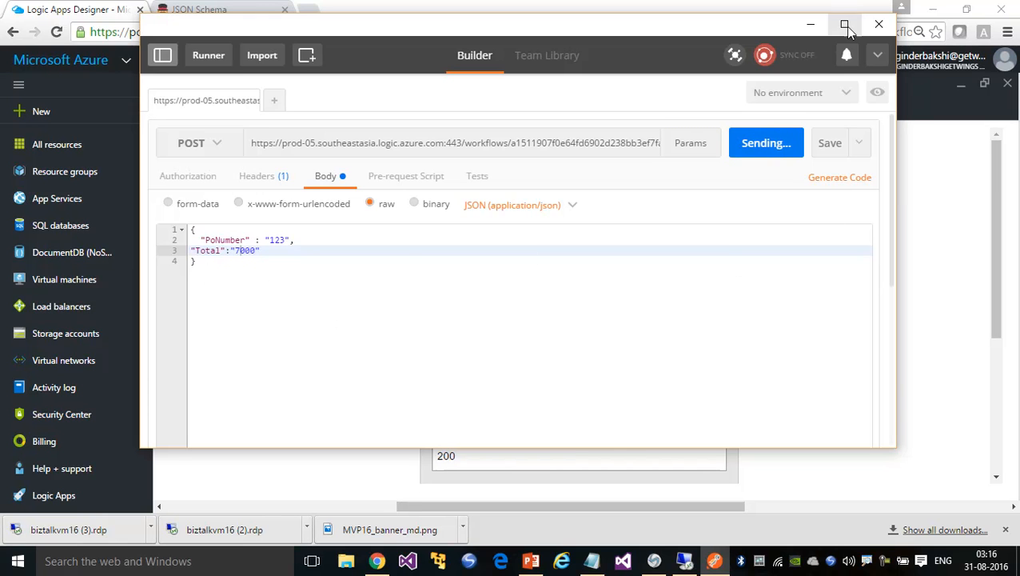
{"action": "left_click", "coordinate": [845, 25]}
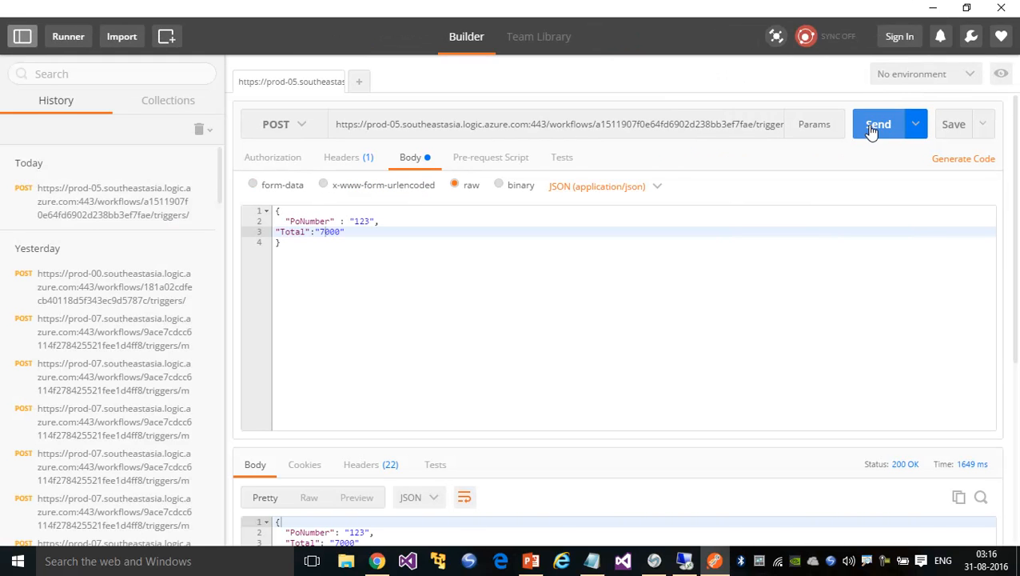
Step: Return to the Azure portal, refresh the logicapponcloud overview, and examine the latest run's HTTP request trigger and the trigger history
{"action": "left_click", "coordinate": [933, 7]}
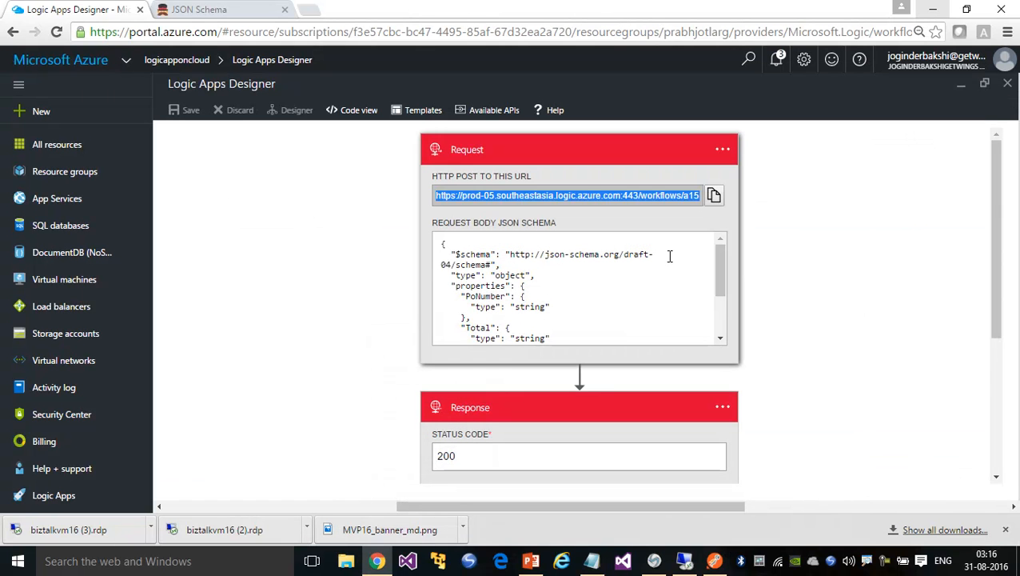
{"action": "left_click", "coordinate": [1007, 83]}
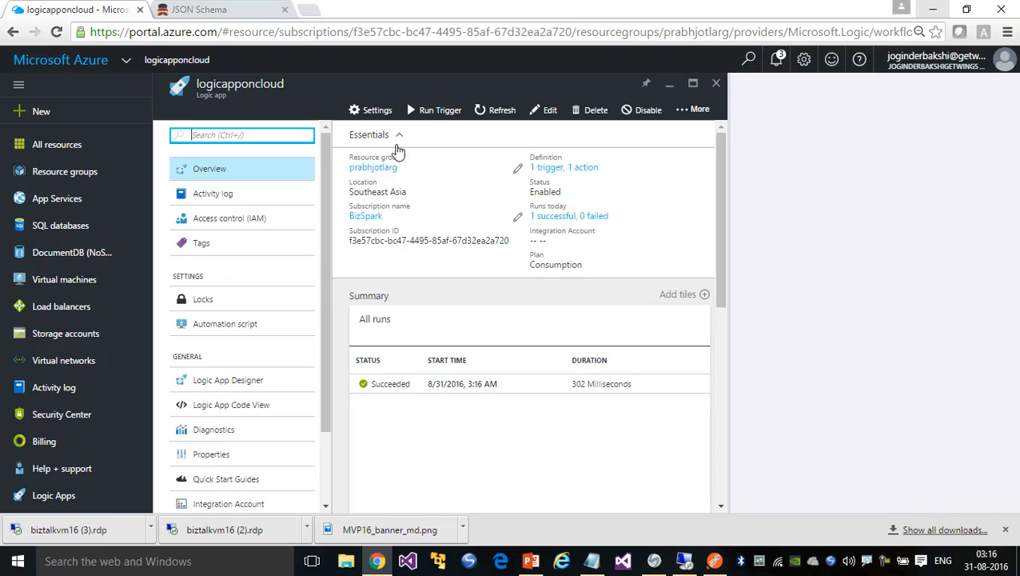
{"action": "left_click", "coordinate": [488, 116]}
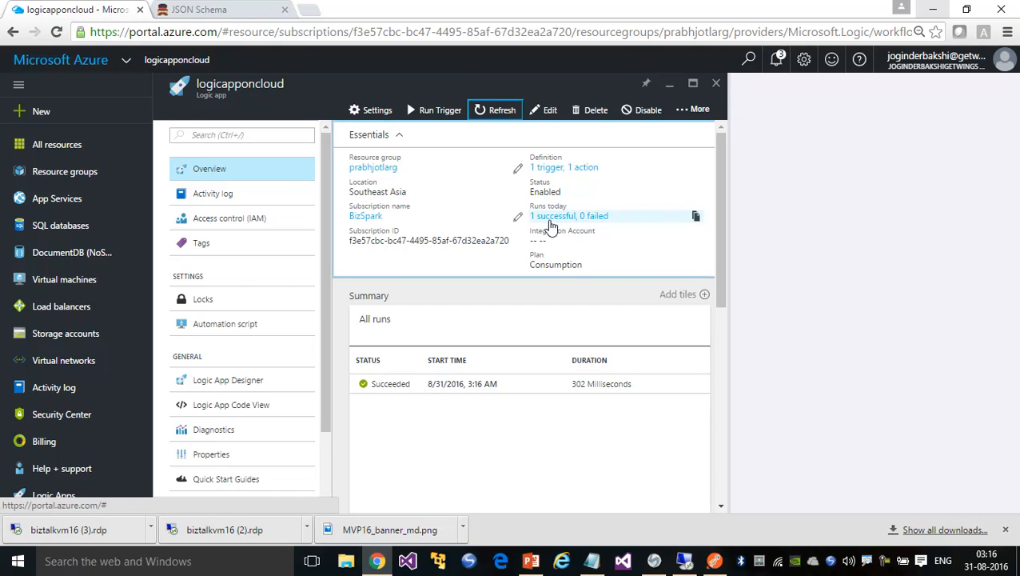
{"action": "left_click", "coordinate": [398, 387]}
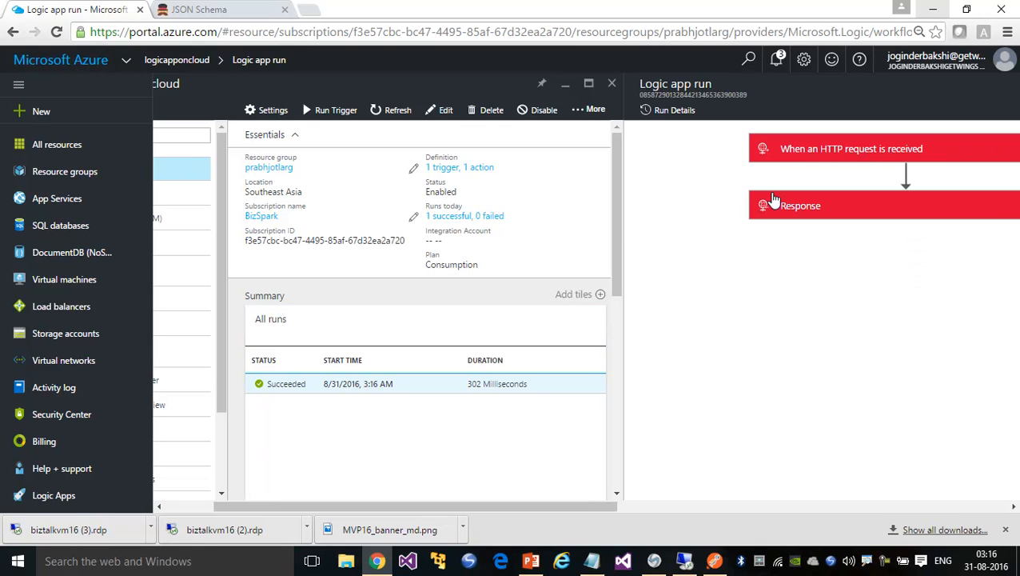
{"action": "left_click", "coordinate": [810, 157]}
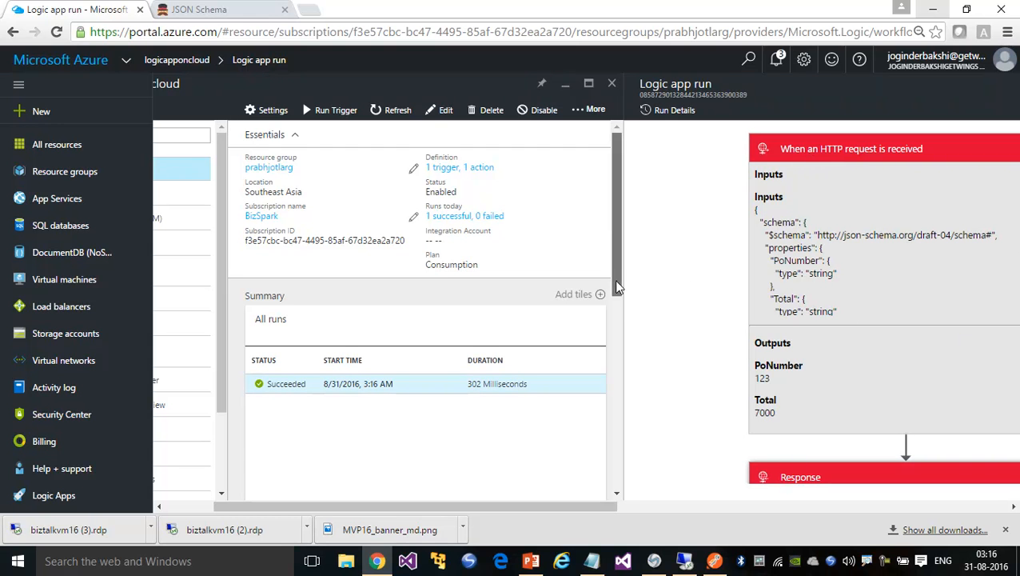
{"action": "scroll", "coordinate": [617, 288], "scroll_direction": "down", "scroll_amount": 2}
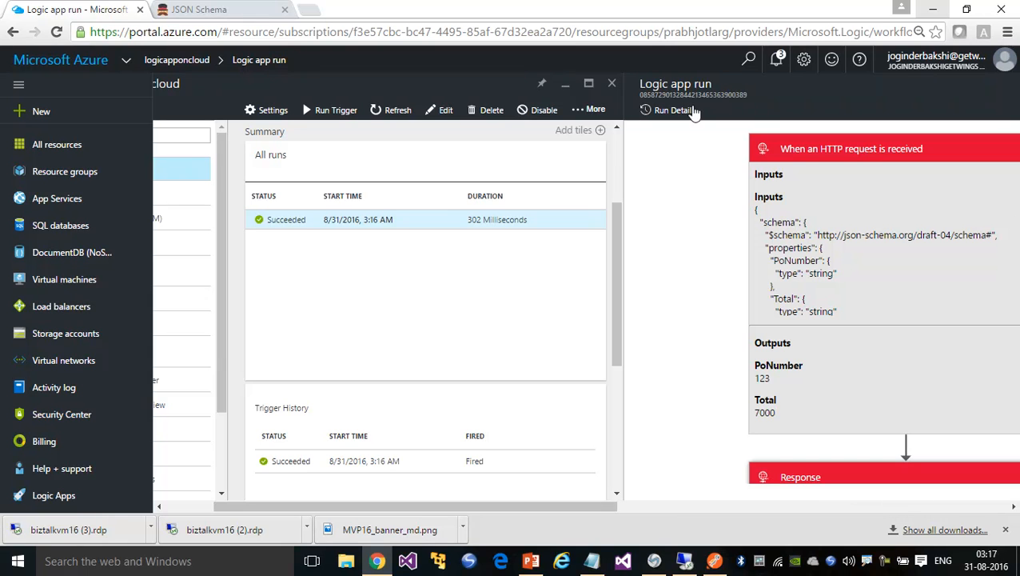
Step: Reopen logicapponcloud from the dashboard and examine the latest run's Response output and HTTP request trigger details
{"action": "left_click", "coordinate": [611, 84]}
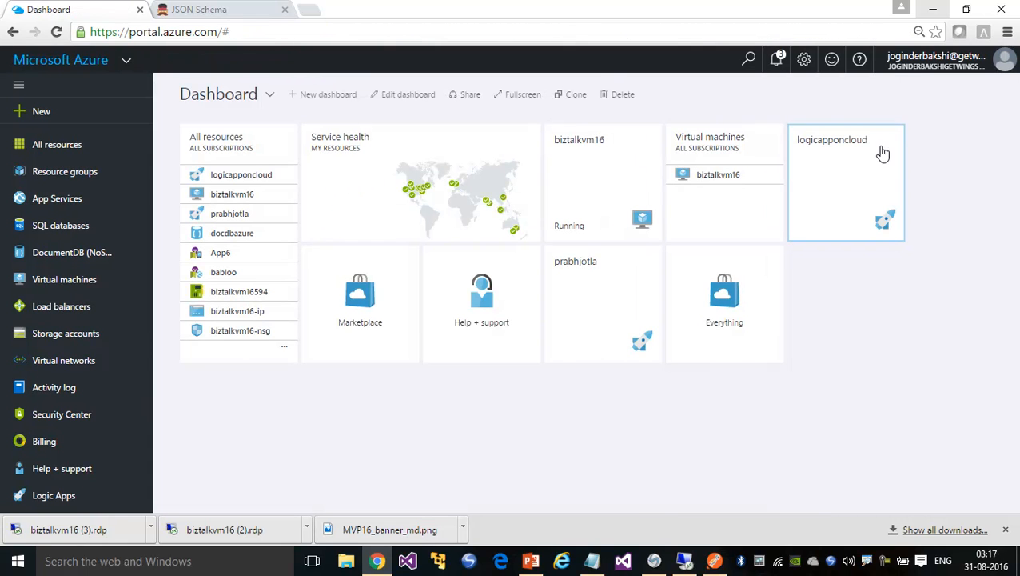
{"action": "left_click", "coordinate": [825, 173]}
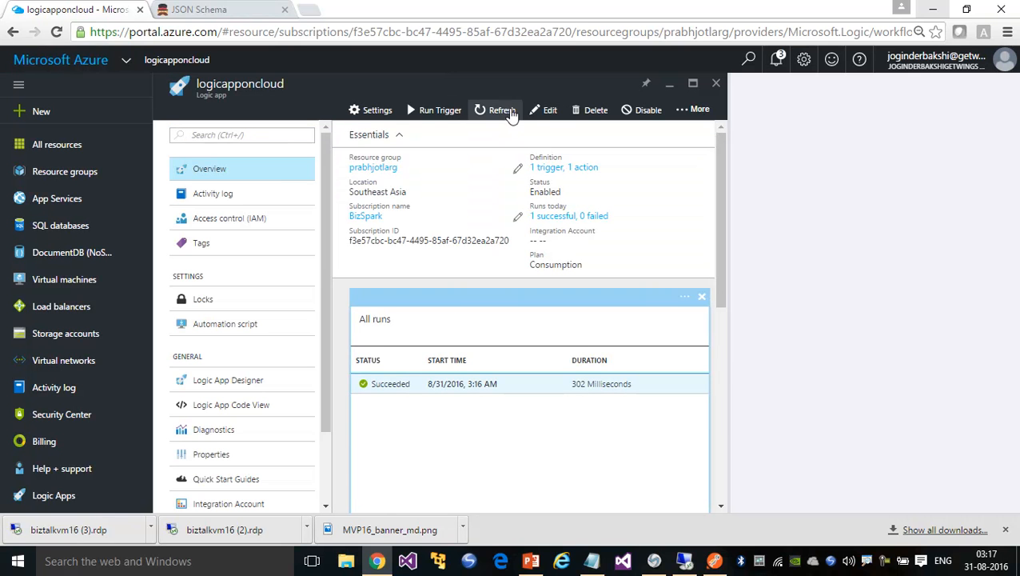
{"action": "left_click", "coordinate": [540, 117]}
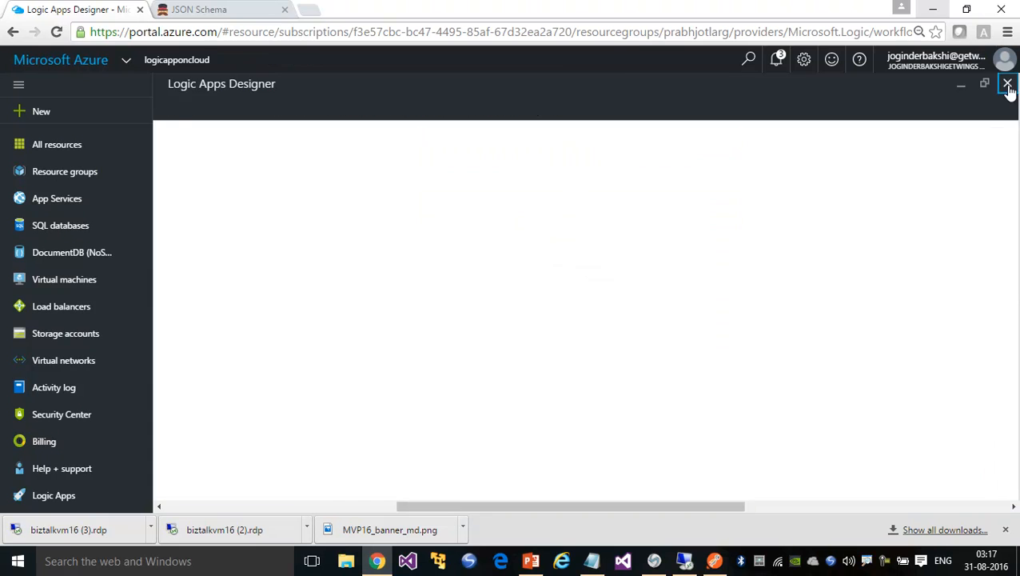
{"action": "left_click", "coordinate": [1006, 83]}
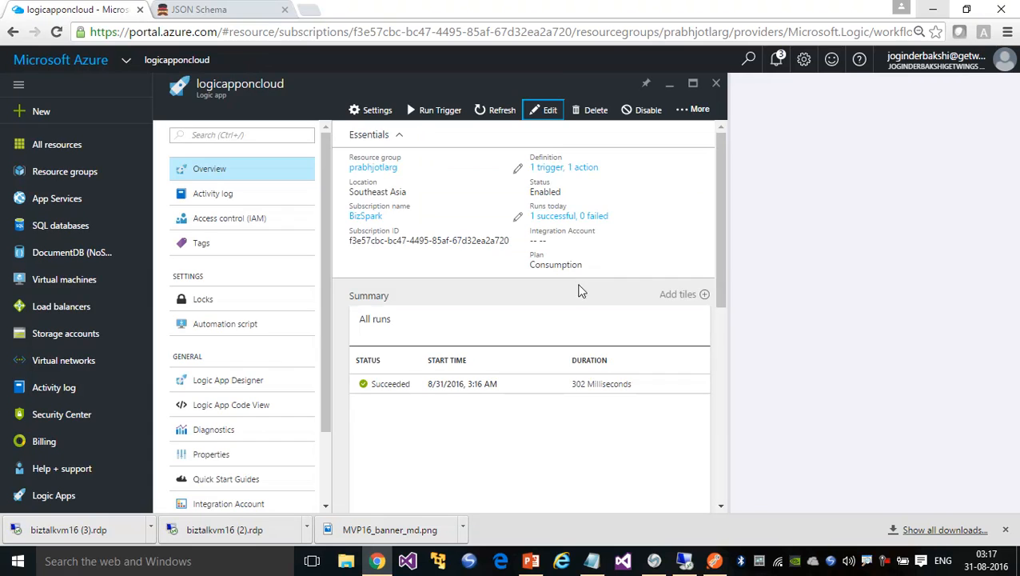
{"action": "left_click", "coordinate": [414, 384]}
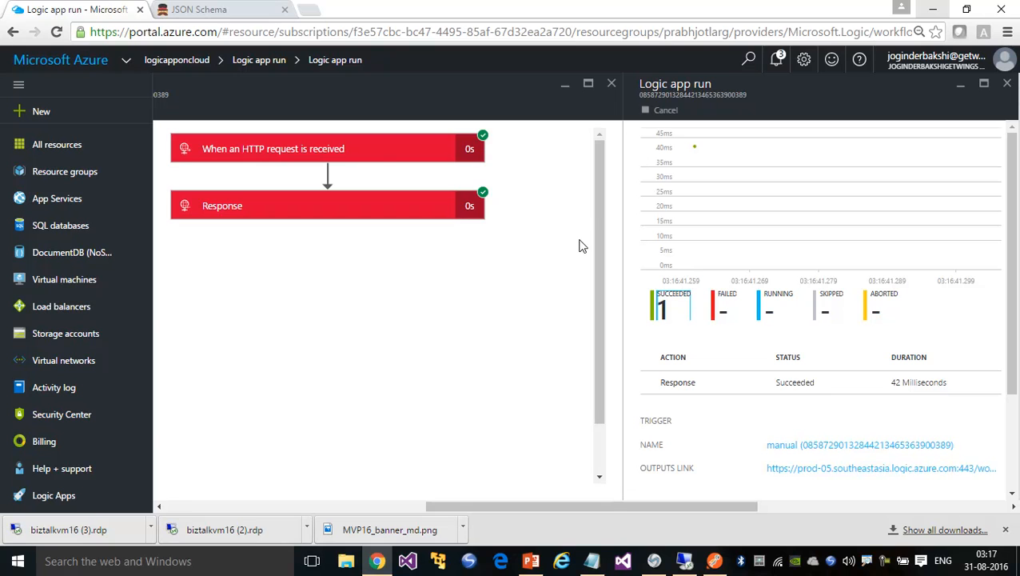
{"action": "left_click", "coordinate": [327, 216]}
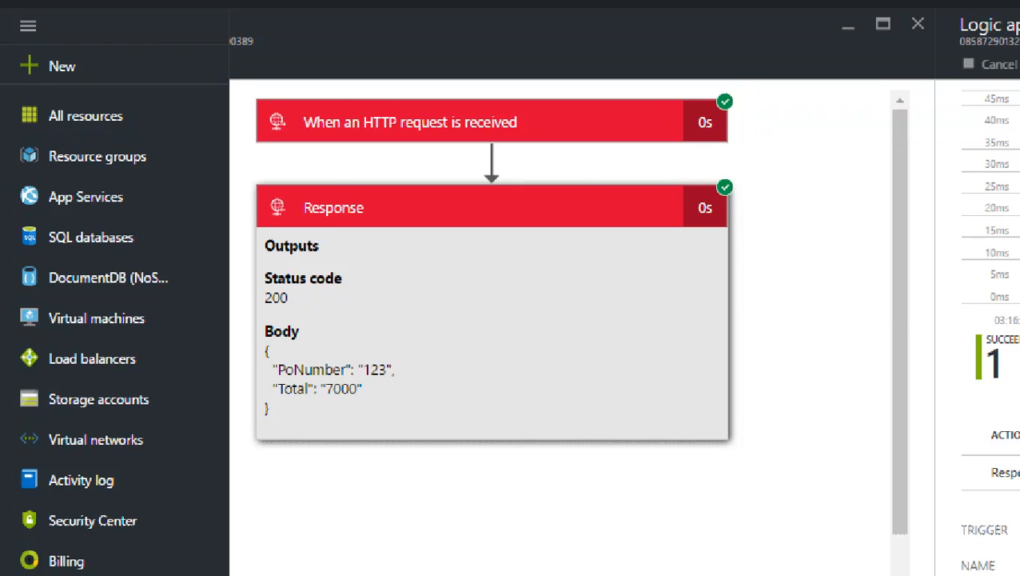
{"action": "left_click_drag", "start_coordinate": [126, 364], "coordinate": [223, 145]}
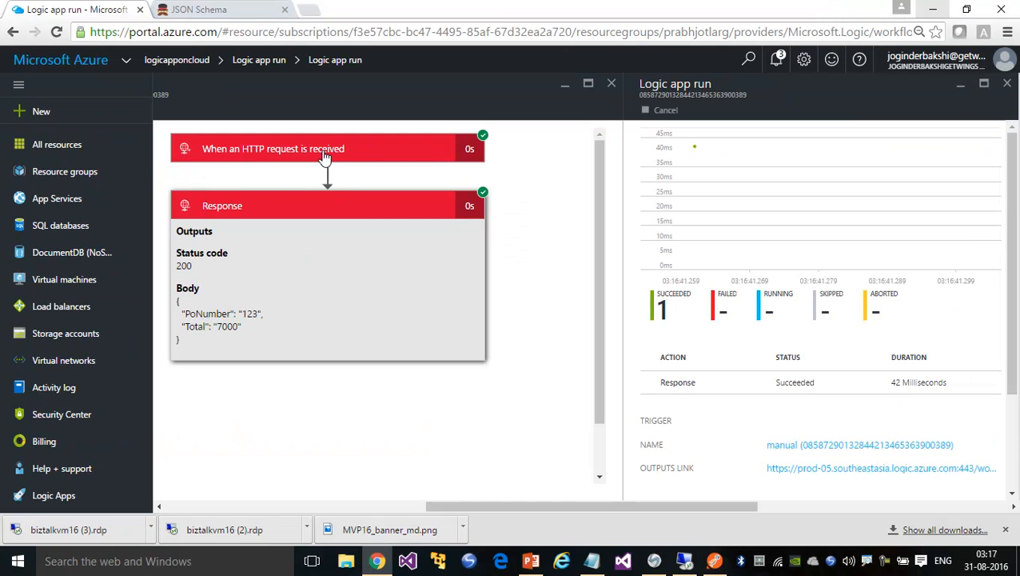
{"action": "left_click", "coordinate": [482, 131]}
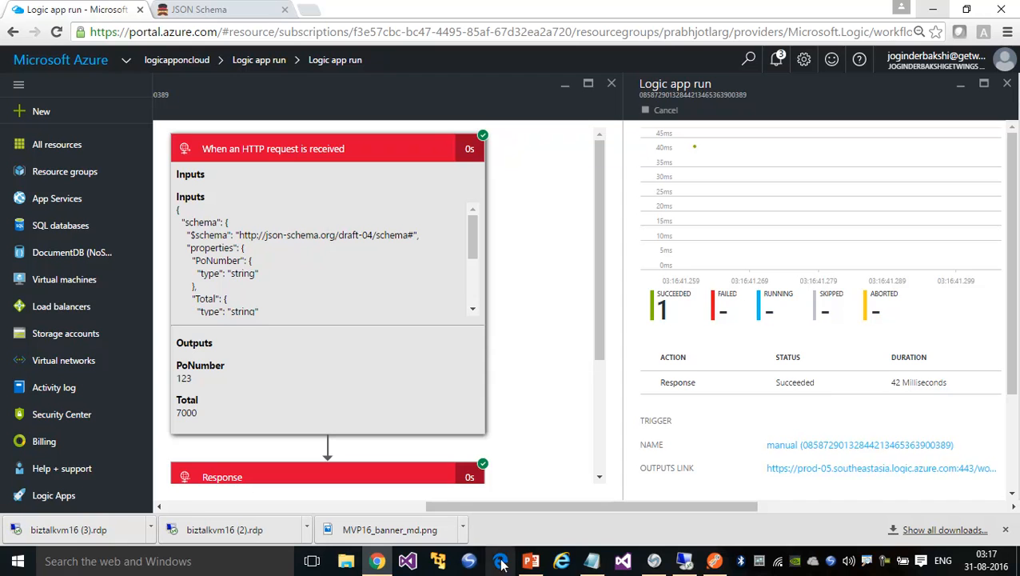
Step: Copy the PoNumber and Total JSON object from the Notepad sample and minimize Notepad
{"action": "left_click", "coordinate": [592, 562]}
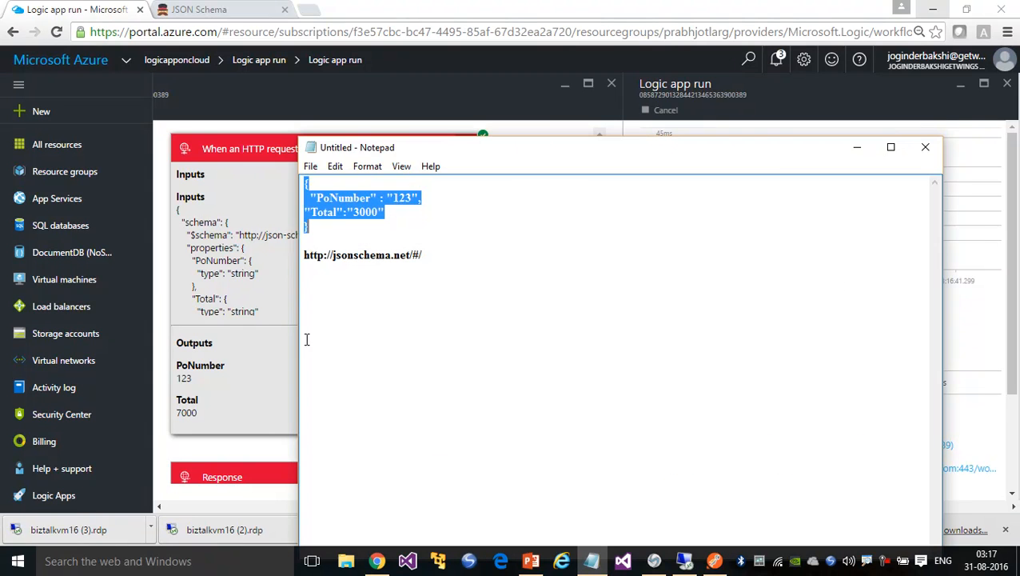
{"action": "left_click", "coordinate": [320, 248]}
{"action": "left_click_drag", "start_coordinate": [318, 232], "coordinate": [305, 185]}
{"action": "left_click", "coordinate": [857, 152]}
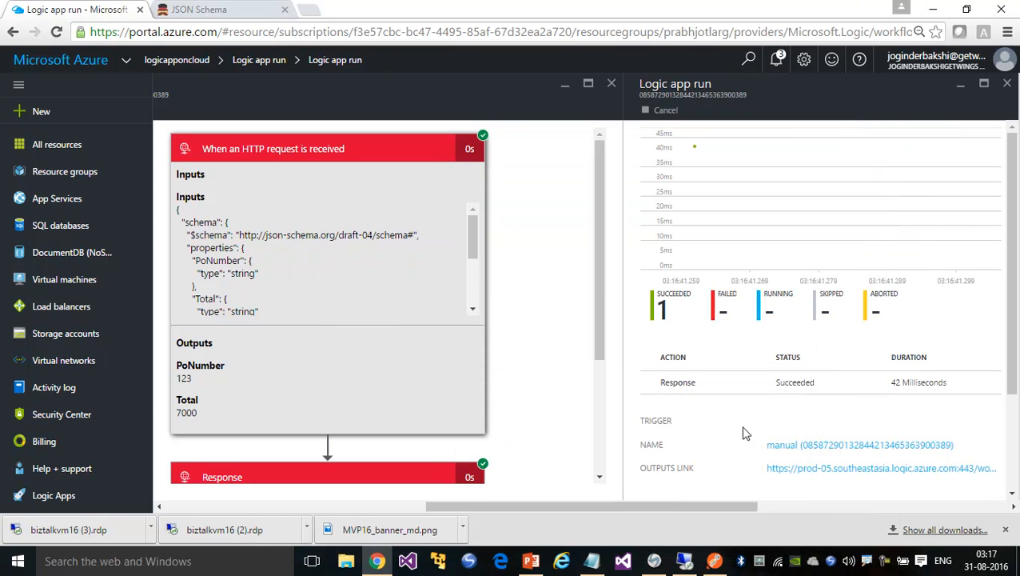
Step: Switch to Visual Studio in the remote desktop session and create an empty BizTalk Server project named BTtoLA in C:\BizTalkproject
{"action": "left_click", "coordinate": [686, 559]}
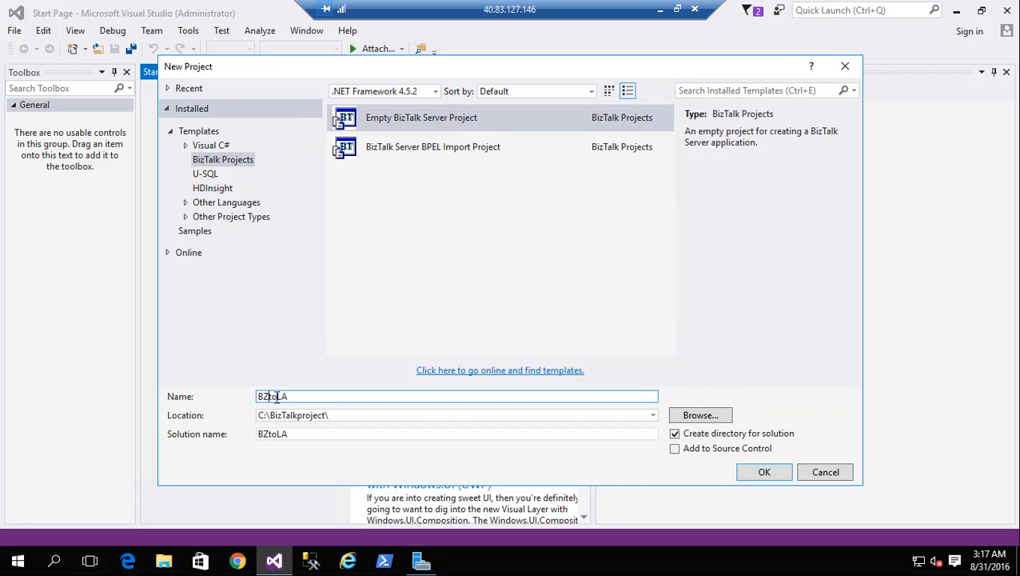
{"action": "key", "text": "BackSpace"}
{"action": "type", "text": "T"}
{"action": "left_click", "coordinate": [763, 472]}
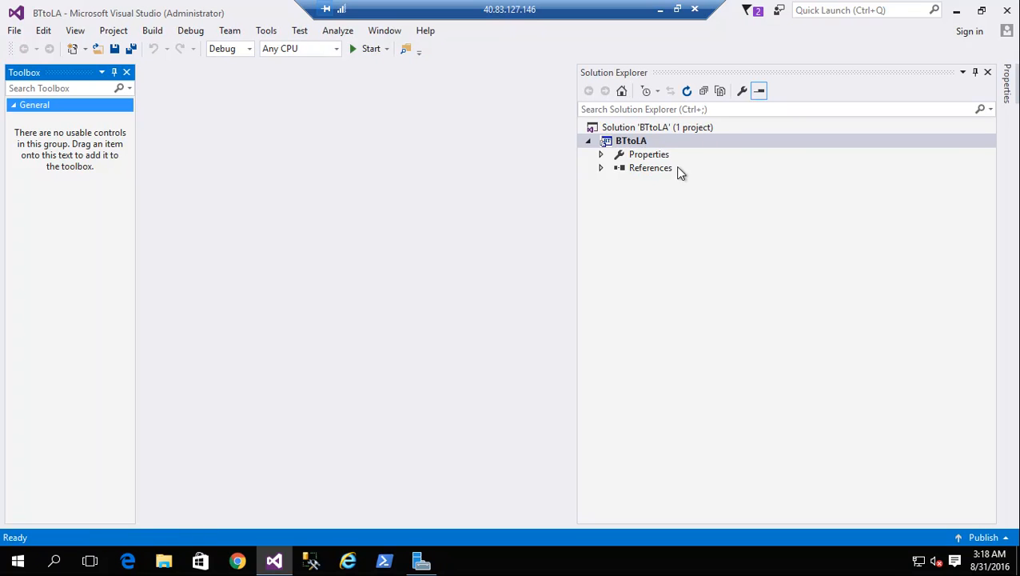
Step: Add a JSON Schema Wizard item named JSONSchema1.xsd to the BTtoLA project and proceed to the wizard's schema information page
{"action": "right_click", "coordinate": [640, 140]}
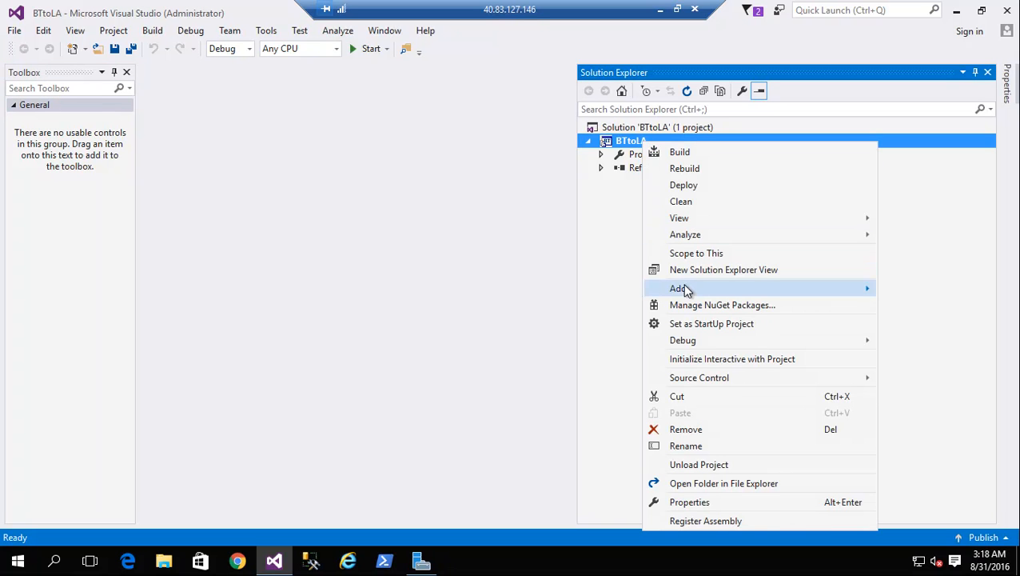
{"action": "mouse_move", "coordinate": [683, 290]}
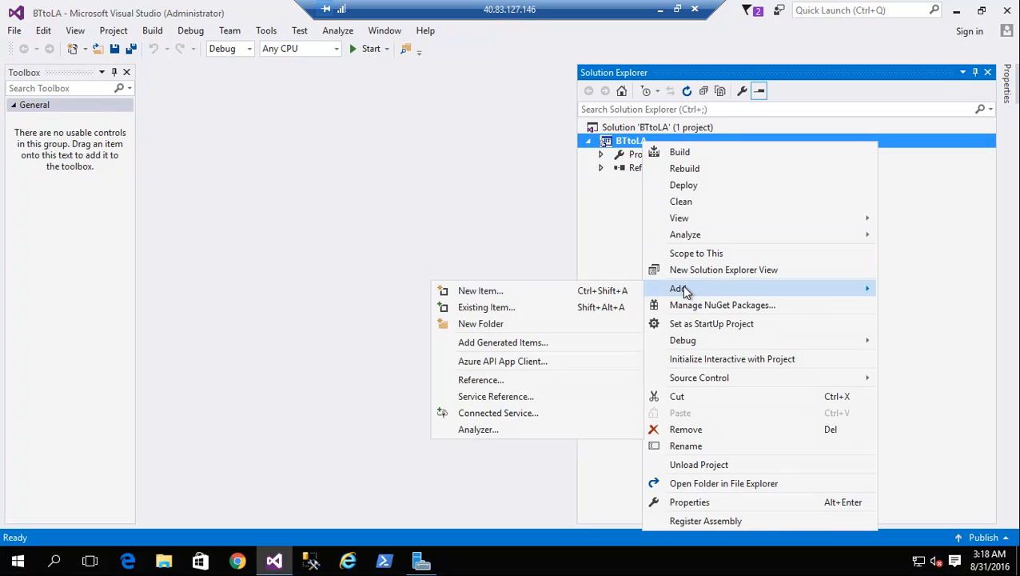
{"action": "left_click", "coordinate": [537, 292]}
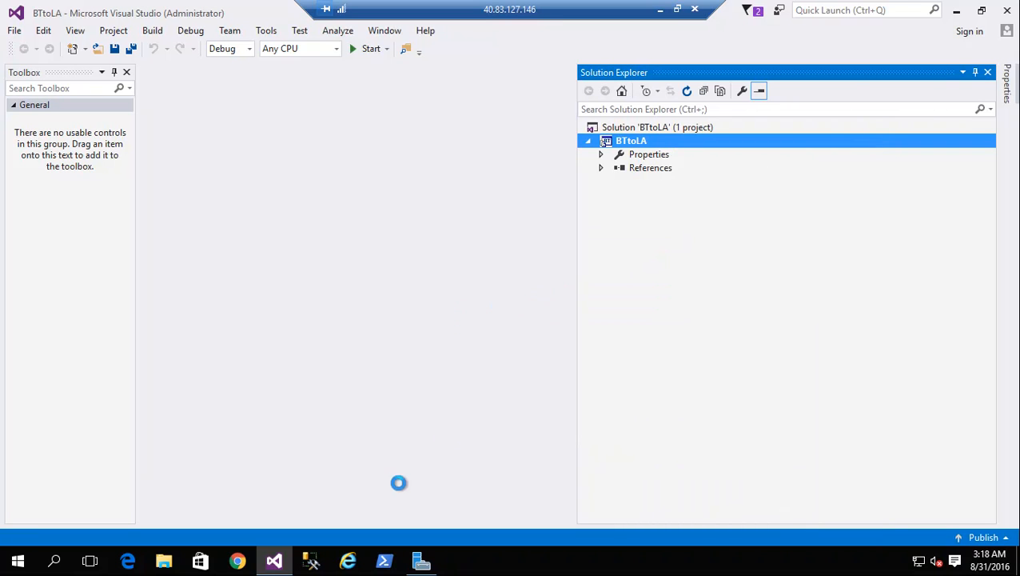
{"action": "left_click", "coordinate": [400, 359]}
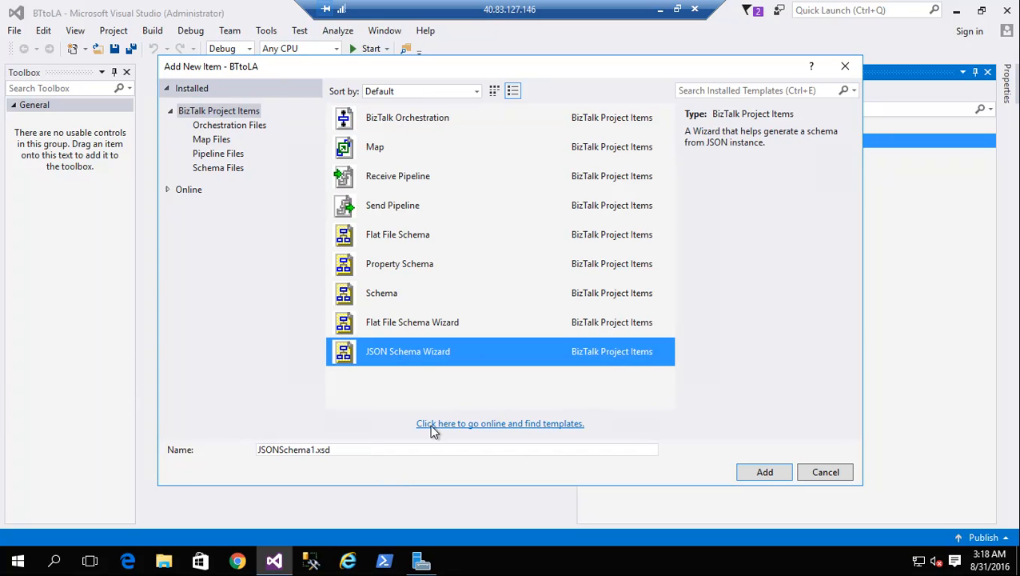
{"action": "left_click", "coordinate": [764, 472]}
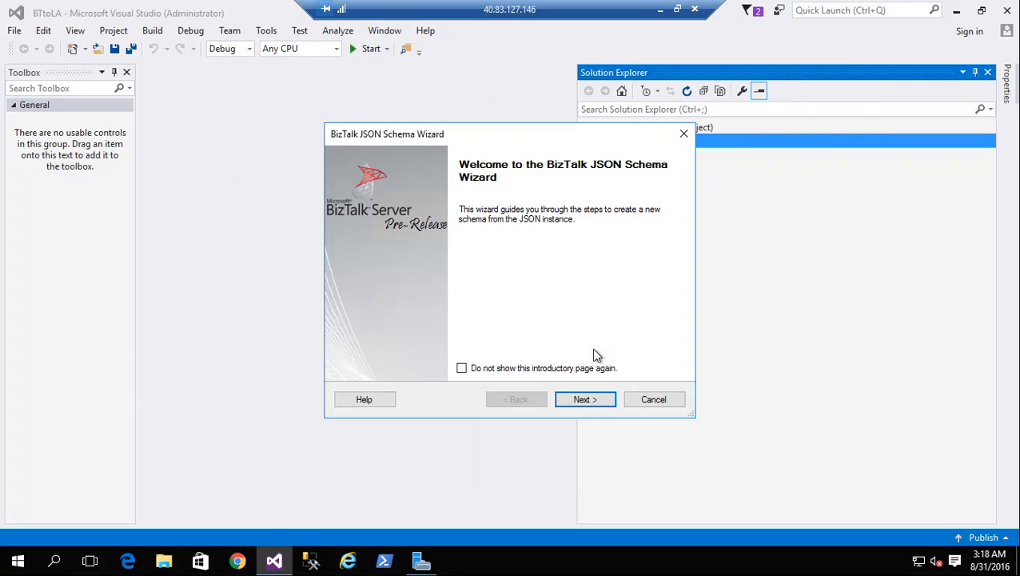
{"action": "left_click", "coordinate": [570, 400]}
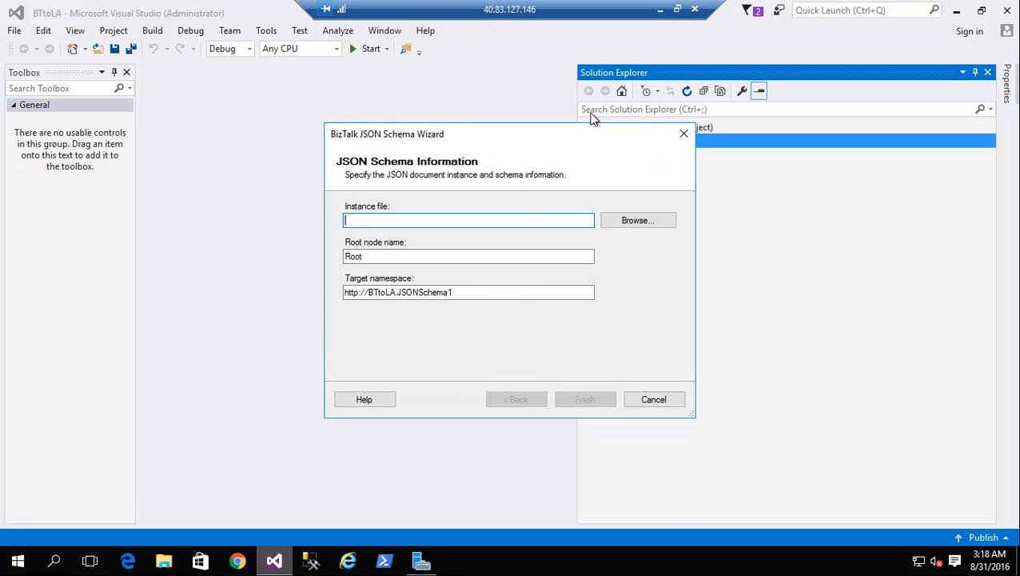
Step: Open Notepad on the remote machine and paste the JSON object with PoNumber "123" and Total "3000"
{"action": "left_click", "coordinate": [17, 562]}
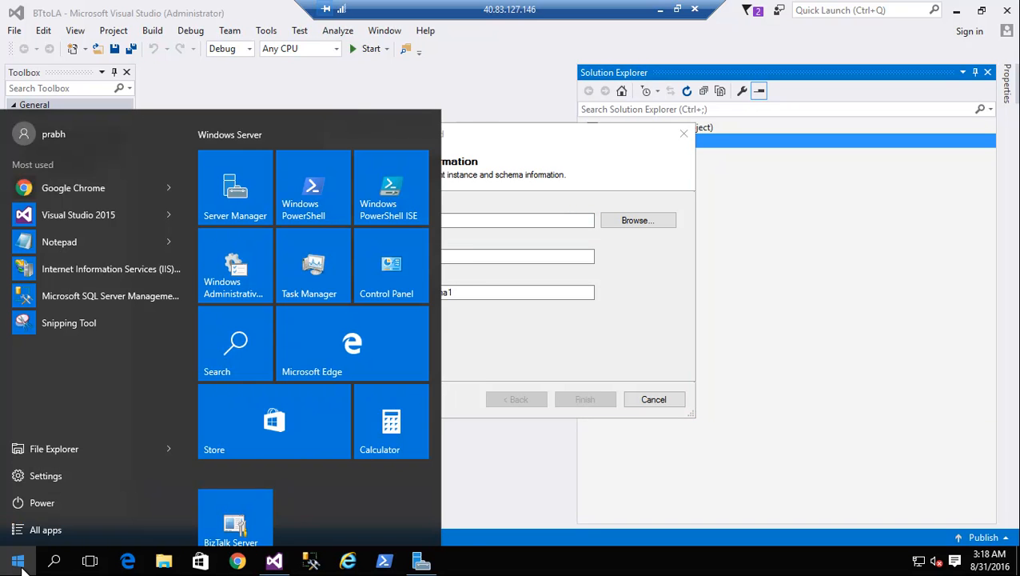
{"action": "key", "text": "super+r"}
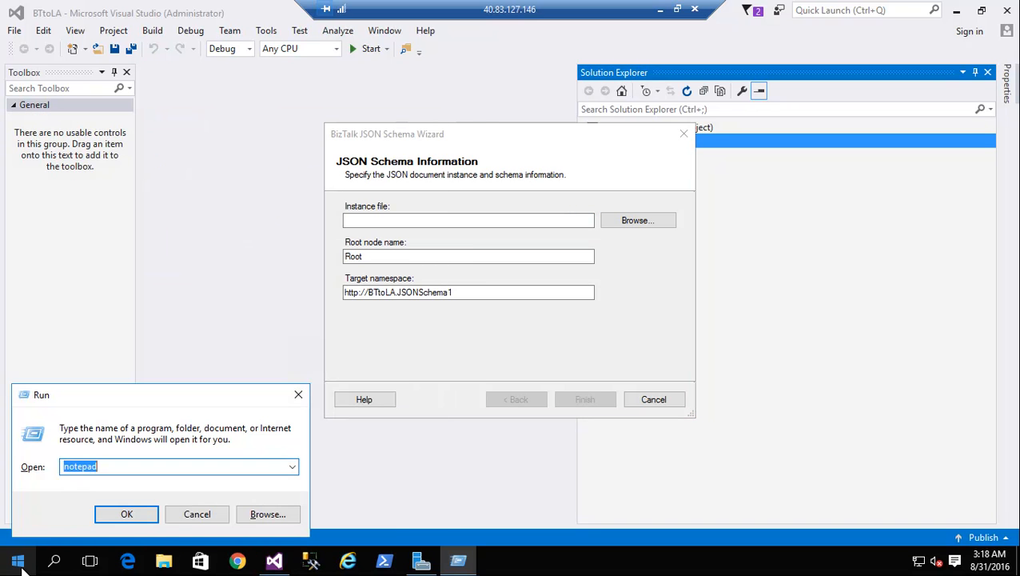
{"action": "left_click", "coordinate": [146, 517]}
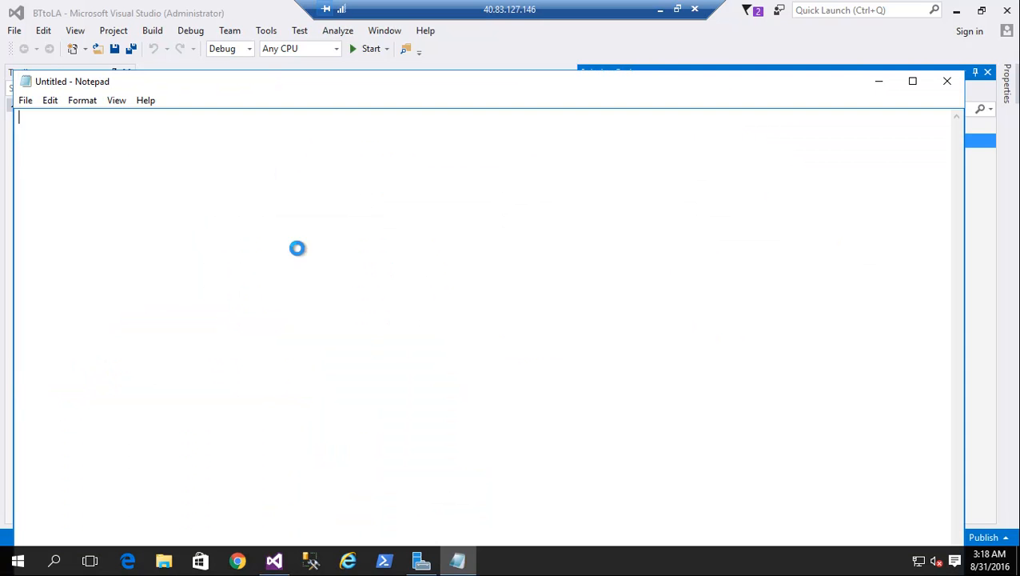
{"action": "type", "text": "{   \"PONumber\" : \"123\", \"Total\":\"3000\" }"}
Step: Save the Notepad JSON as sample.txt with type All Files in the BizTalkproject\BTtoLA folder and close Notepad
{"action": "left_click", "coordinate": [26, 100]}
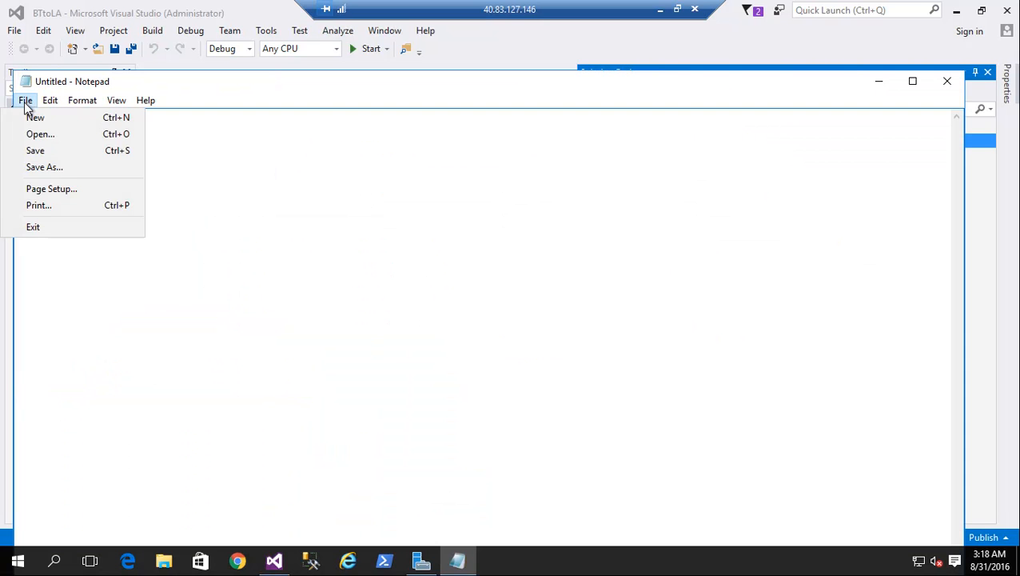
{"action": "left_click", "coordinate": [44, 167]}
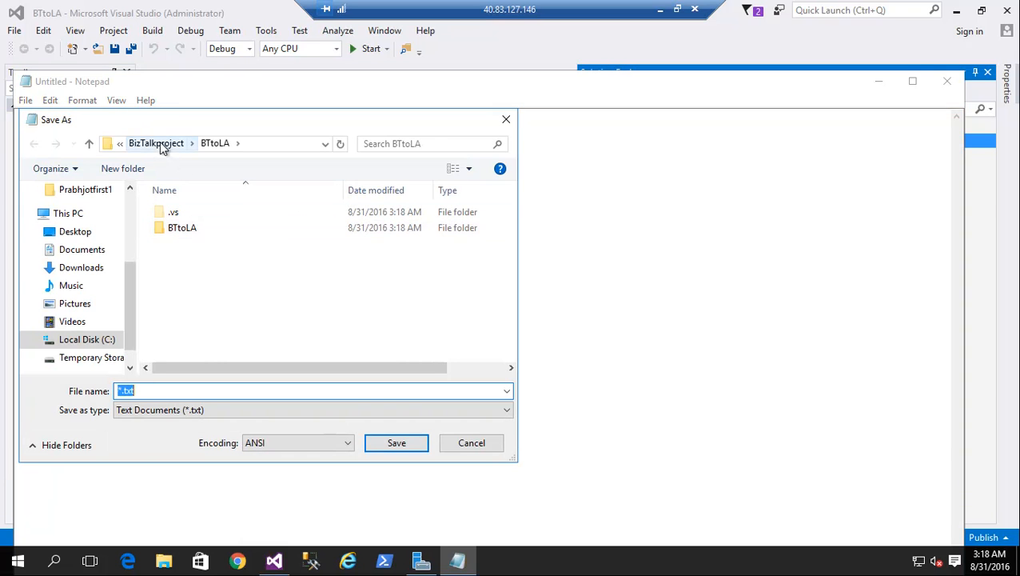
{"action": "left_click", "coordinate": [159, 142]}
{"action": "double_click", "coordinate": [182, 228]}
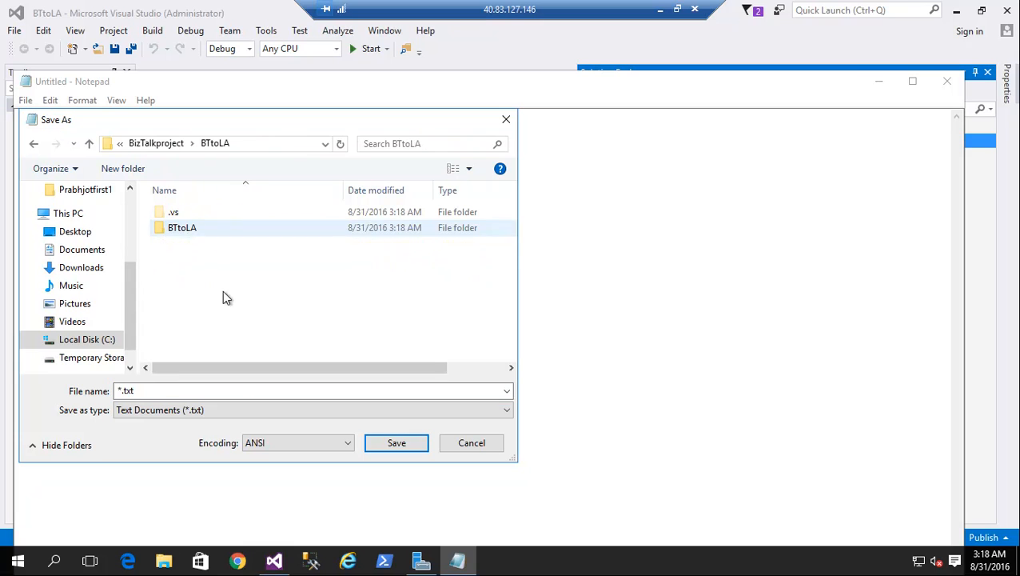
{"action": "double_click", "coordinate": [123, 390]}
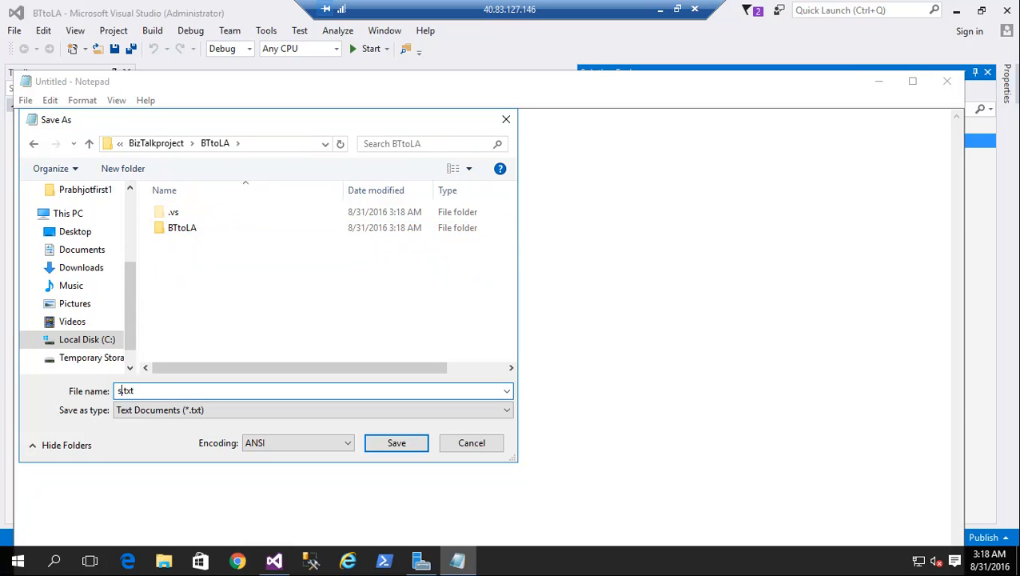
{"action": "left_click", "coordinate": [208, 412]}
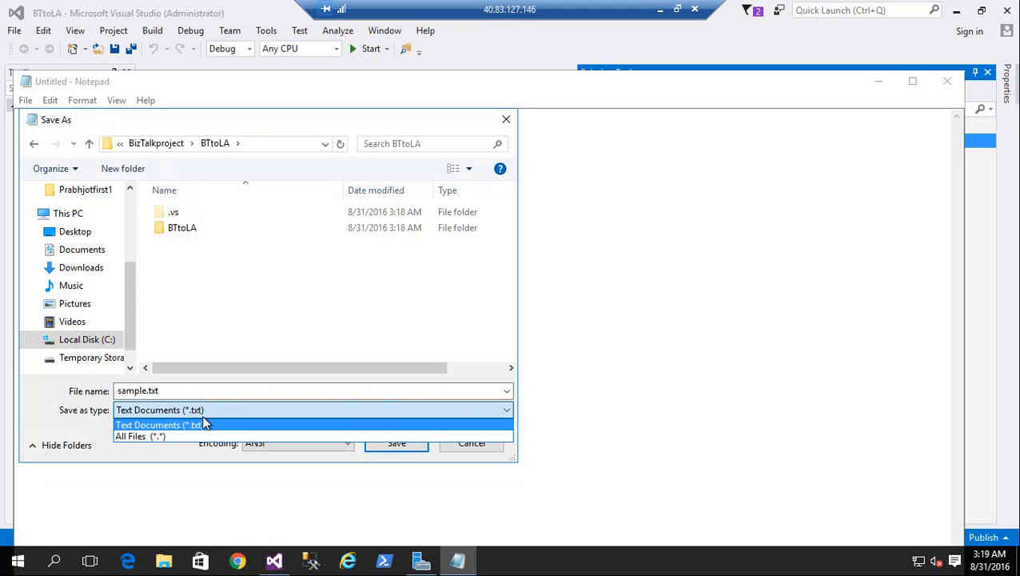
{"action": "left_click", "coordinate": [186, 434]}
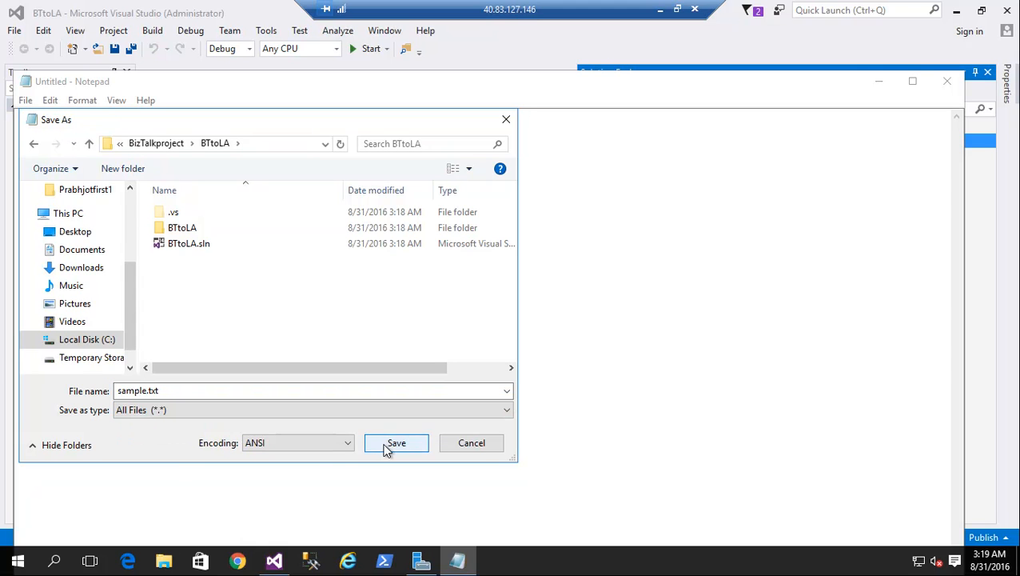
{"action": "left_click", "coordinate": [387, 443]}
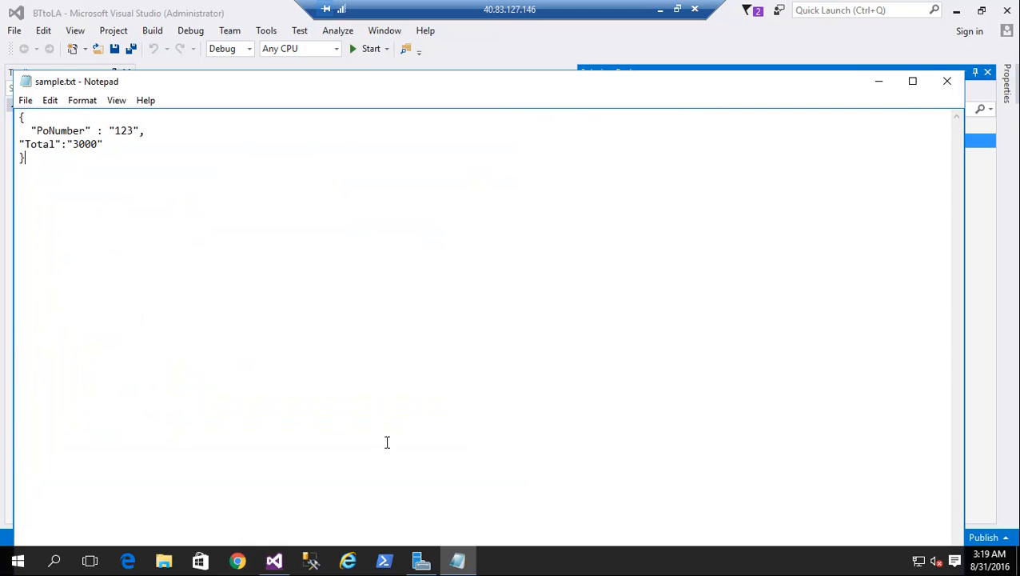
{"action": "left_click", "coordinate": [947, 81]}
Step: Choose sample.txt from the BizTalkproject\BTtoLA folder as the wizard's instance file, showing all file types
{"action": "left_click", "coordinate": [668, 220]}
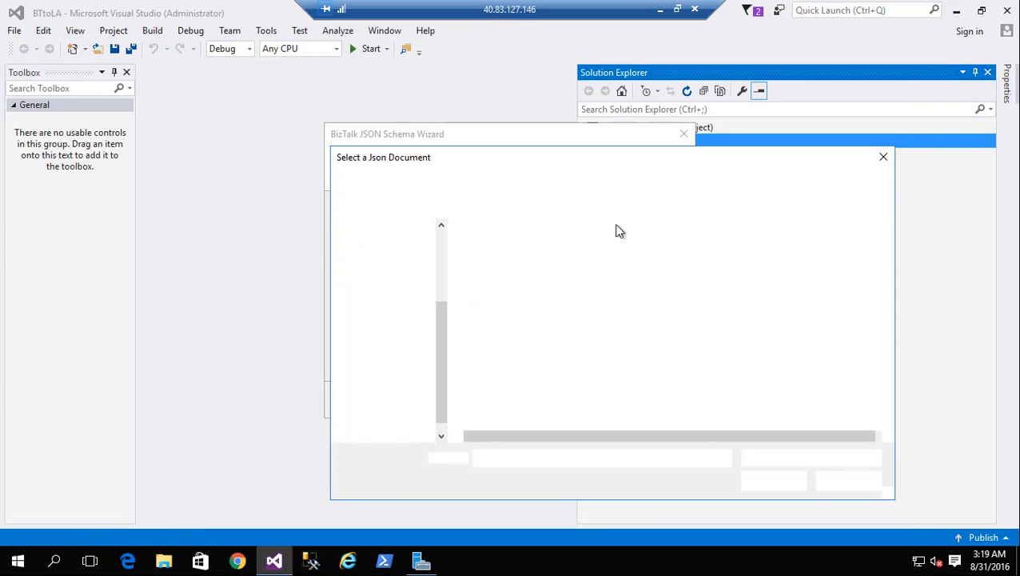
{"action": "double_click", "coordinate": [489, 272]}
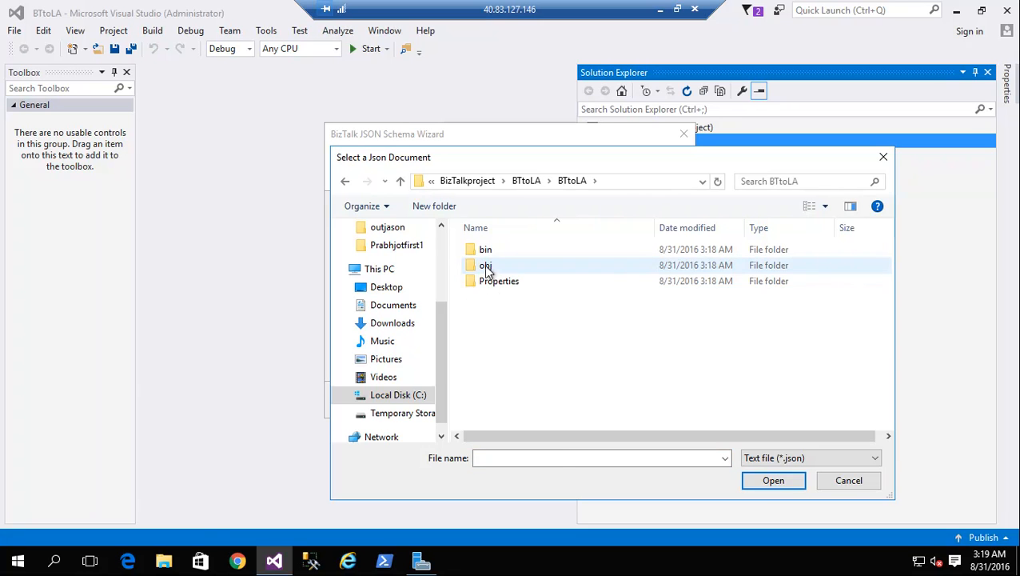
{"action": "left_click", "coordinate": [784, 458]}
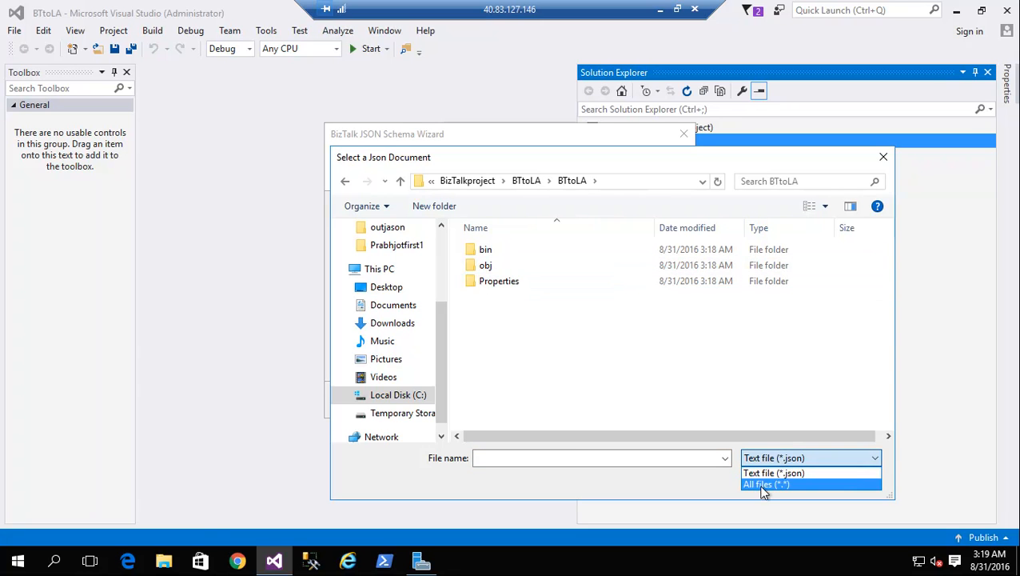
{"action": "left_click", "coordinate": [763, 484]}
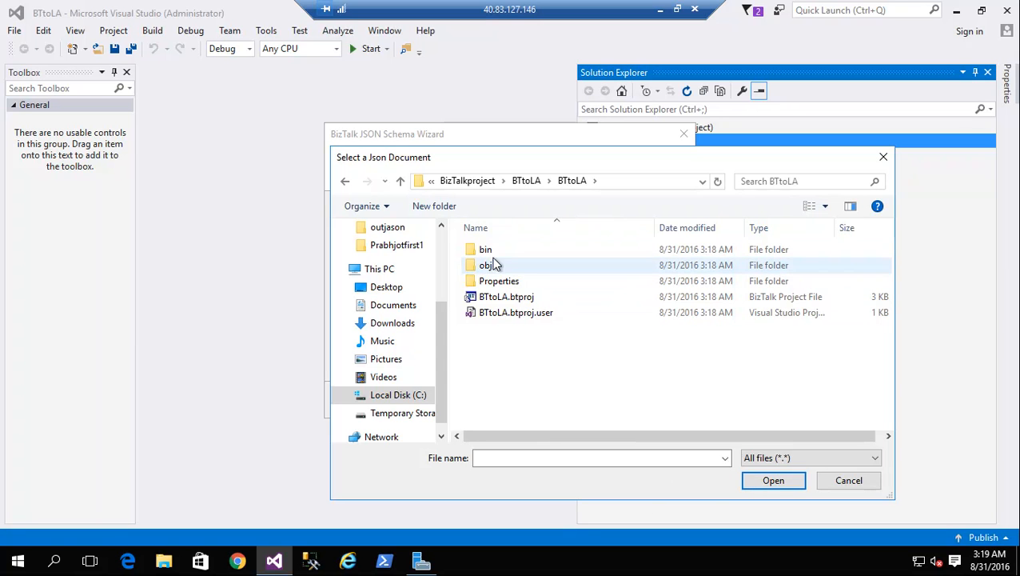
{"action": "left_click", "coordinate": [526, 180]}
{"action": "double_click", "coordinate": [512, 296]}
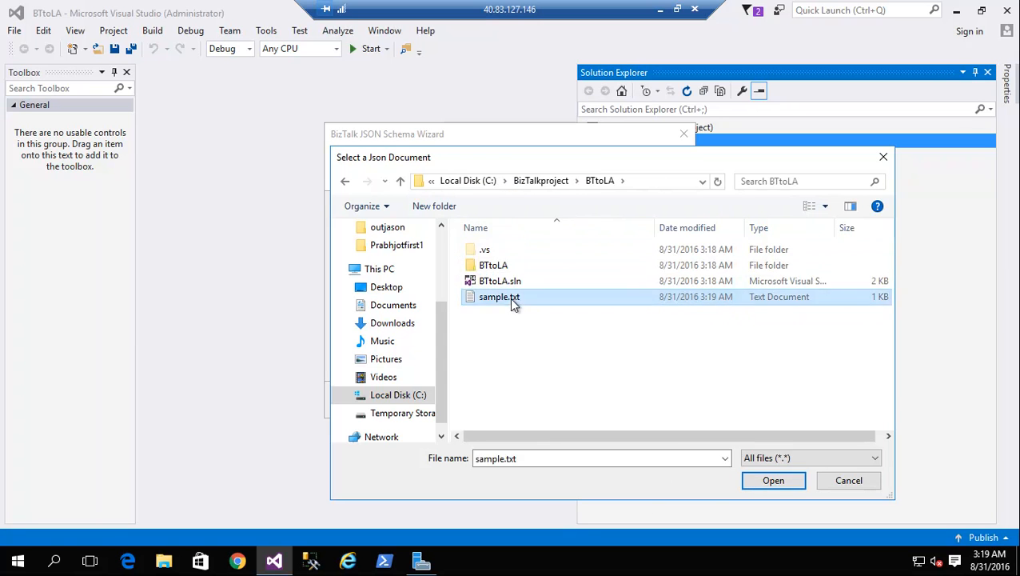
Step: Set the schema's root node name to PO and copy the target namespace
{"action": "left_click_drag", "start_coordinate": [395, 256], "coordinate": [329, 253]}
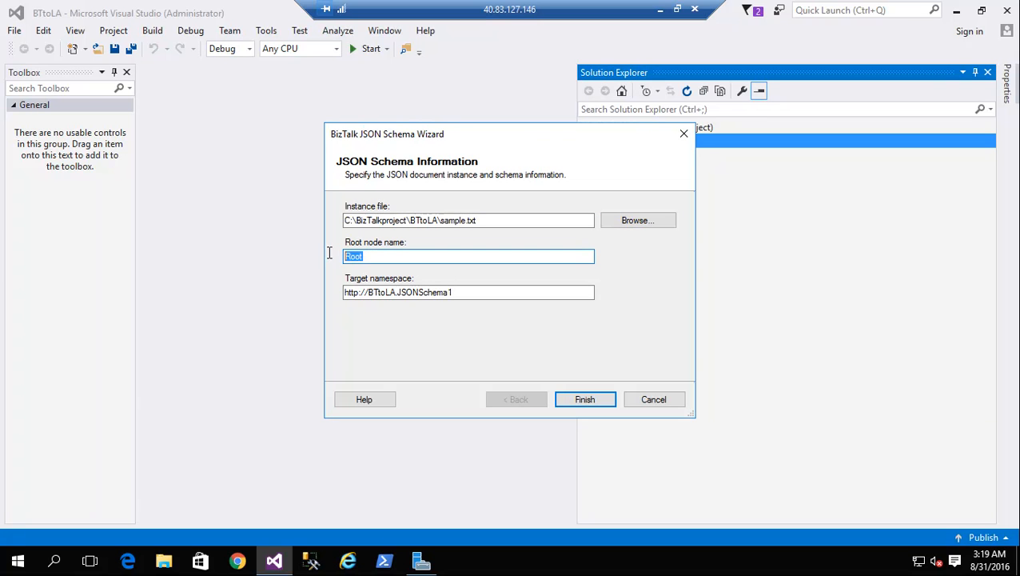
{"action": "left_click_drag", "start_coordinate": [454, 292], "coordinate": [321, 291]}
{"action": "key", "text": "ctrl+c"}
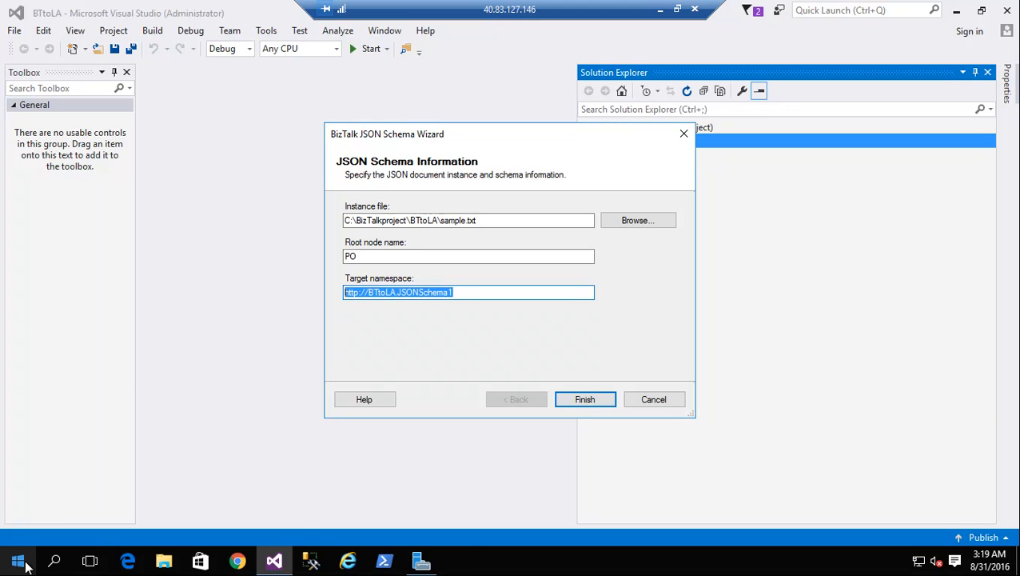
{"action": "key", "text": "super+r"}
{"action": "key", "text": "Return"}
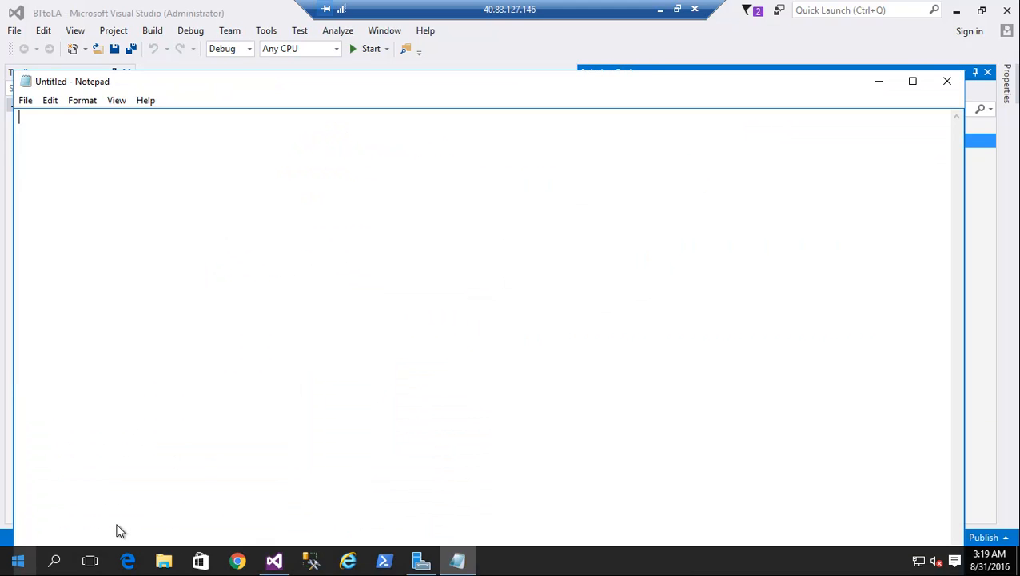
{"action": "key", "text": "ctrl+v"}
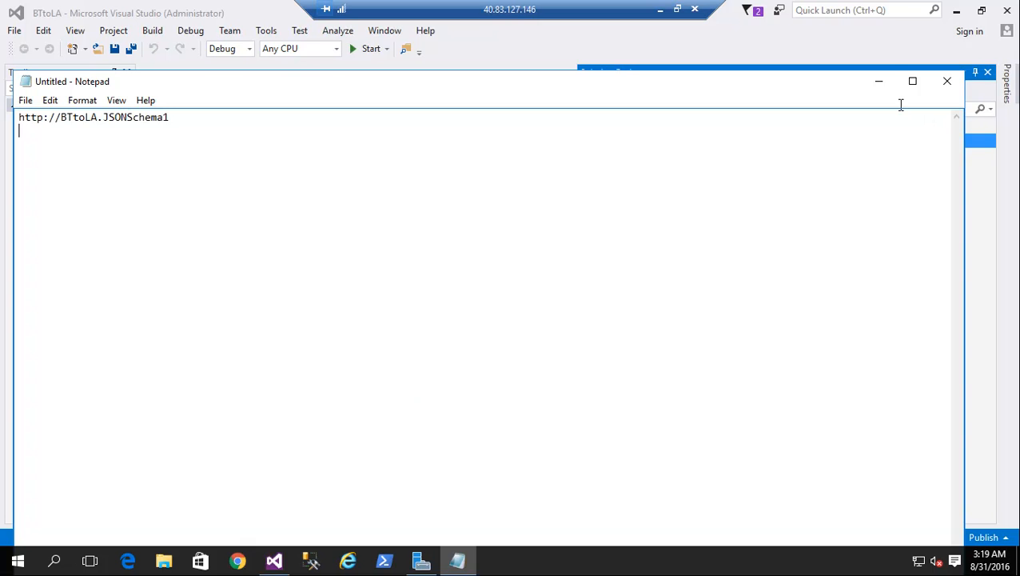
{"action": "left_click", "coordinate": [883, 88]}
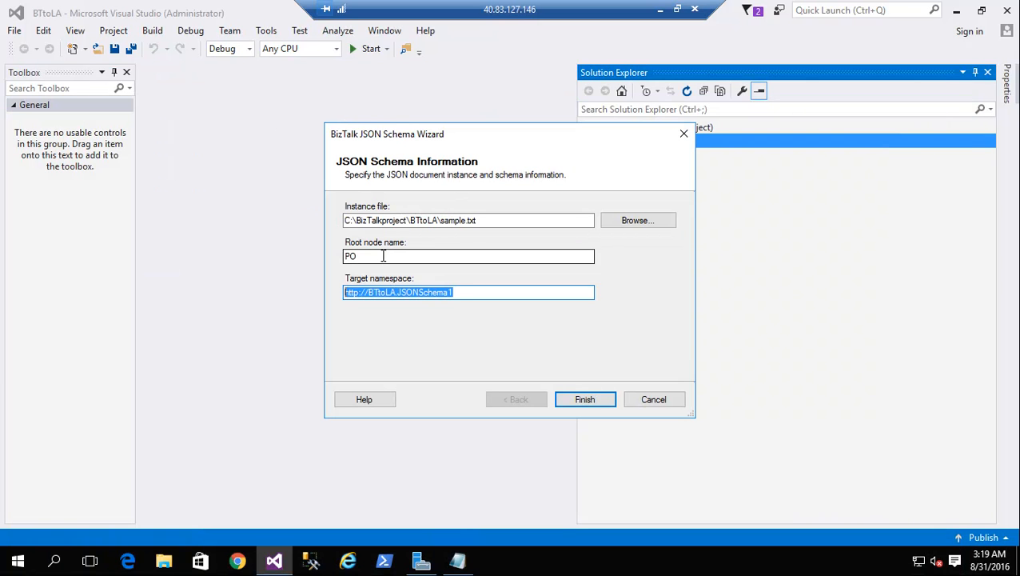
Step: Finish the wizard to generate the JSON schema, expand its PO node to review the elements, and close the schema file
{"action": "left_click_drag", "start_coordinate": [383, 255], "coordinate": [342, 256]}
{"action": "left_click", "coordinate": [594, 399]}
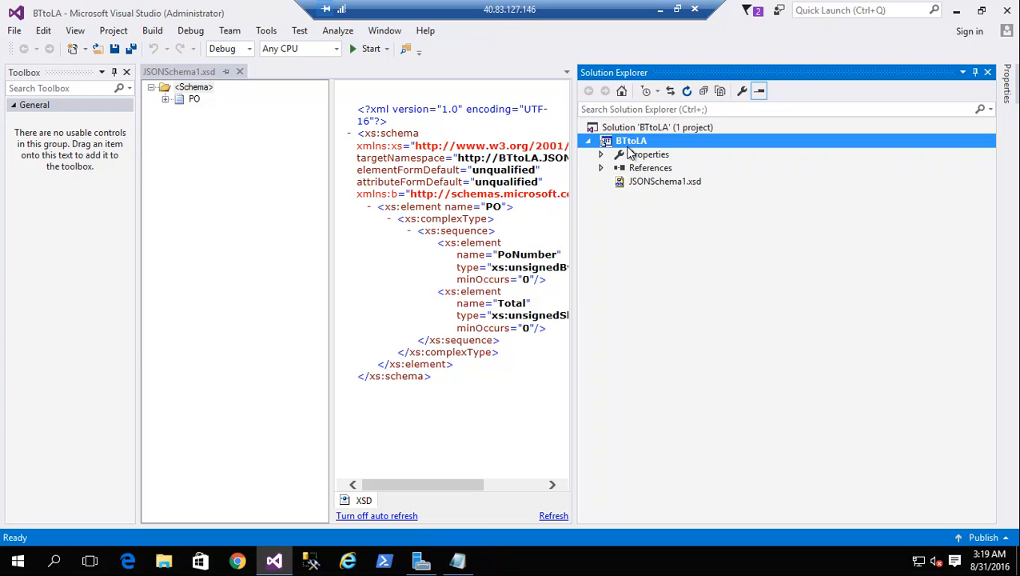
{"action": "left_click", "coordinate": [165, 98]}
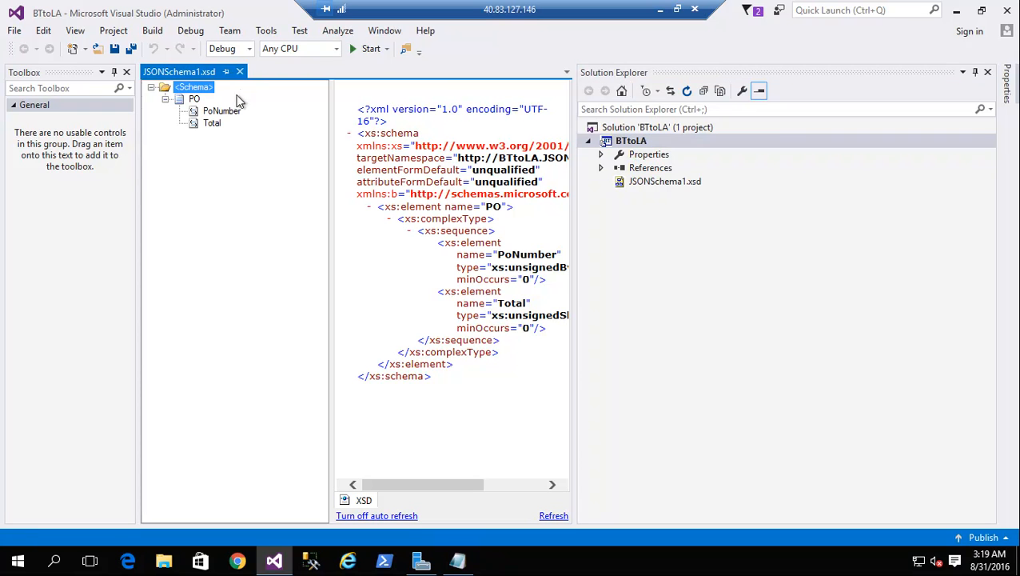
{"action": "left_click", "coordinate": [239, 71]}
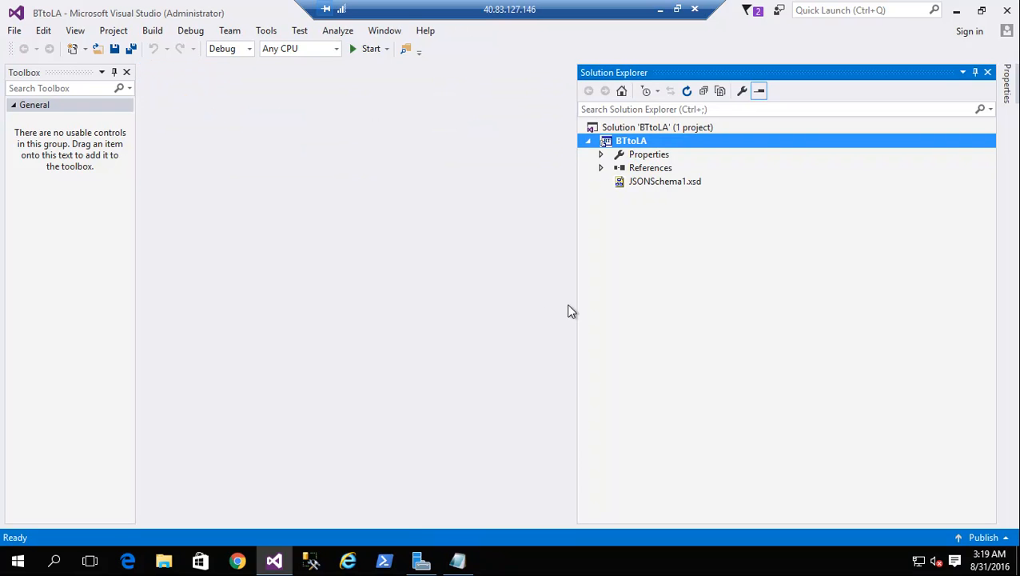
Step: Add a new Receive Pipeline item named ReceivePipeline1.btp to the BTtoLA project
{"action": "right_click", "coordinate": [648, 143]}
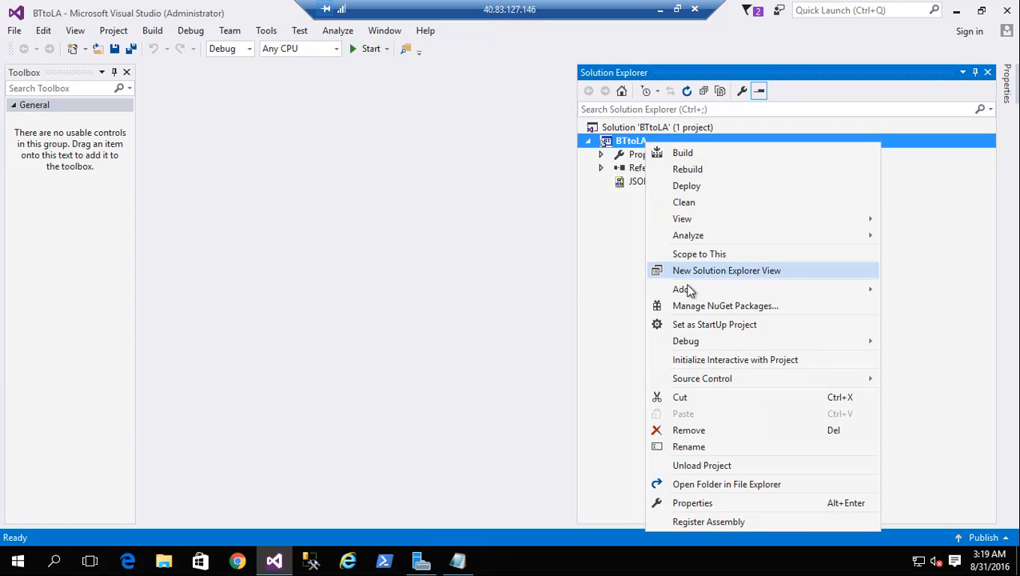
{"action": "mouse_move", "coordinate": [687, 289]}
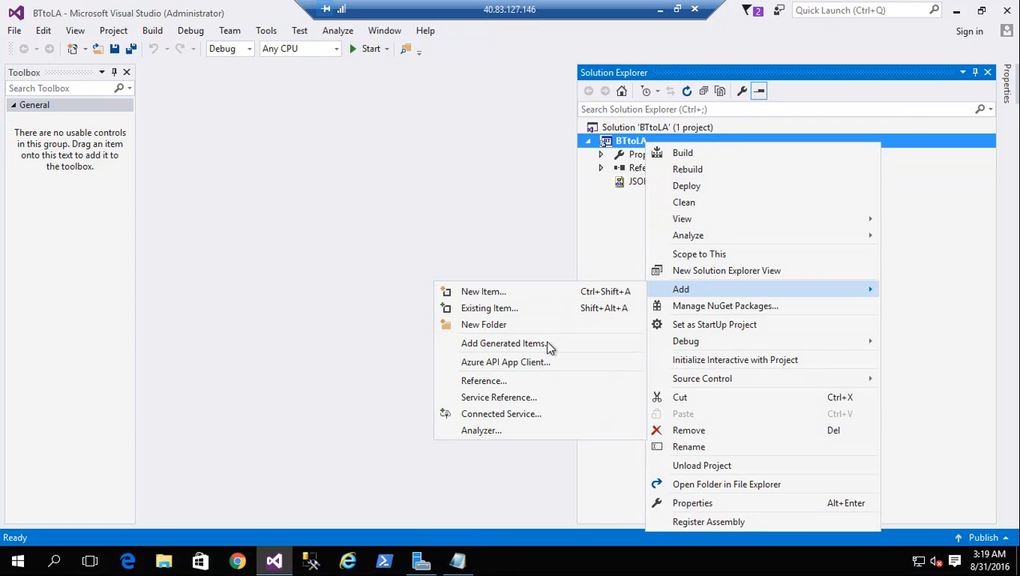
{"action": "left_click", "coordinate": [472, 292]}
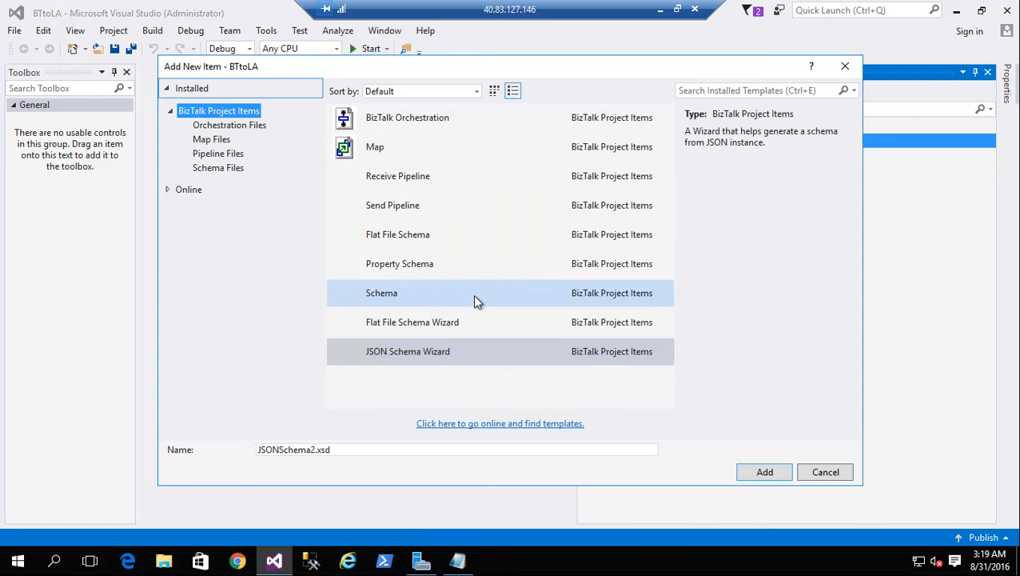
{"action": "left_click", "coordinate": [388, 205]}
{"action": "left_click", "coordinate": [394, 179]}
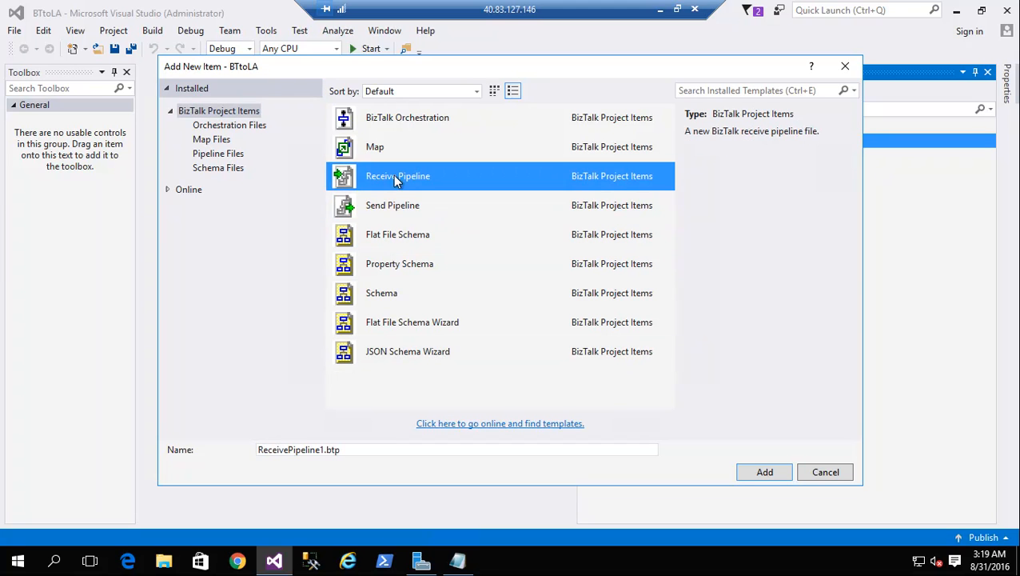
{"action": "left_click", "coordinate": [764, 472]}
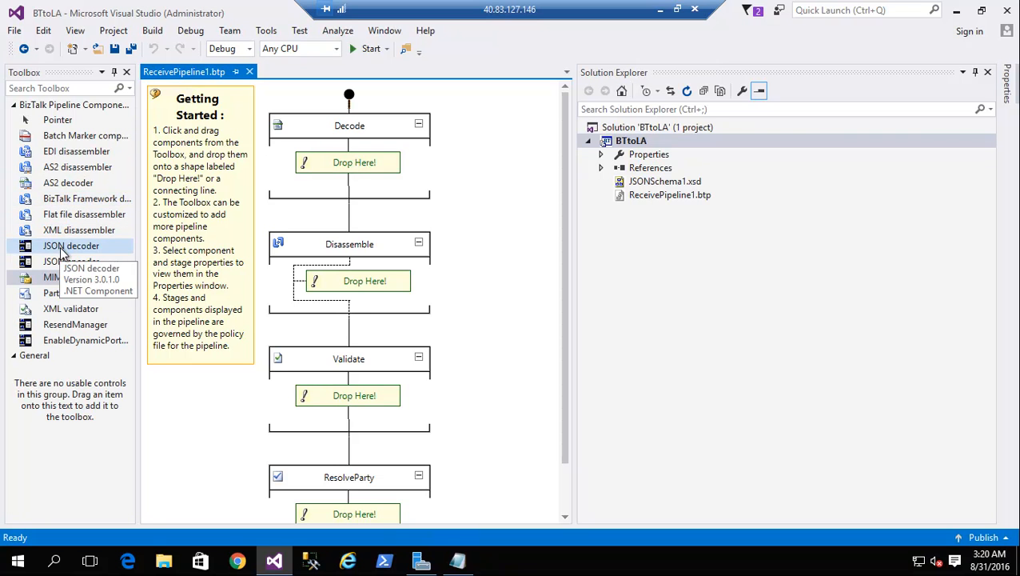
Step: Place a JSON decoder in the pipeline's Decode stage and set its Root Node to PO
{"action": "left_click_drag", "start_coordinate": [62, 252], "coordinate": [352, 164]}
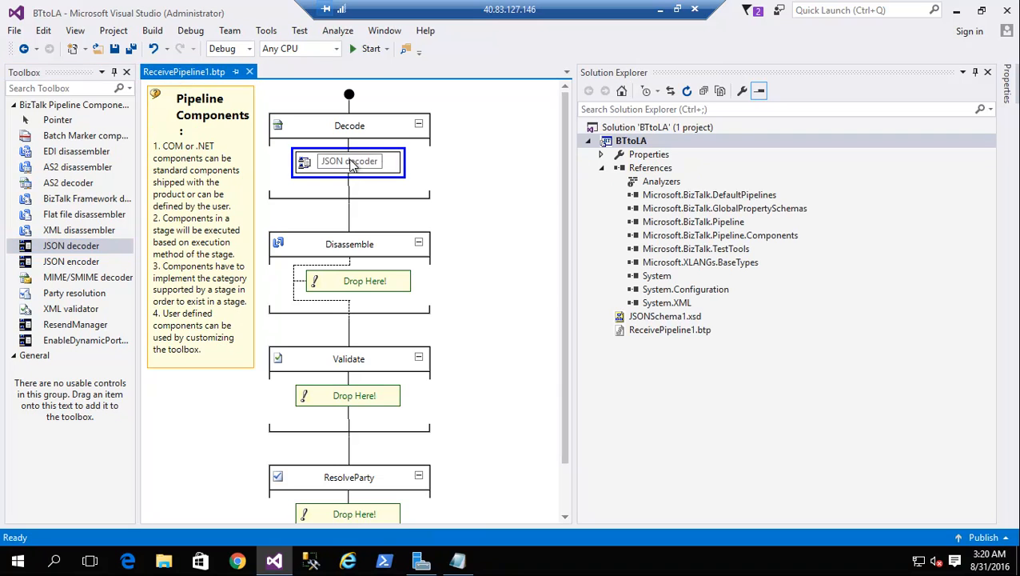
{"action": "right_click", "coordinate": [352, 162]}
{"action": "left_click", "coordinate": [369, 234]}
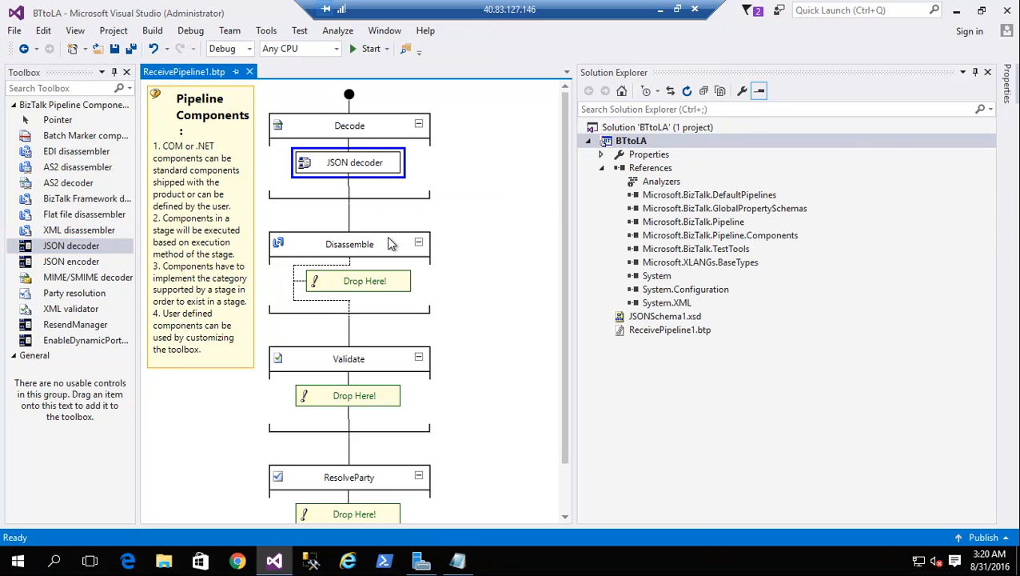
{"action": "left_click", "coordinate": [863, 241]}
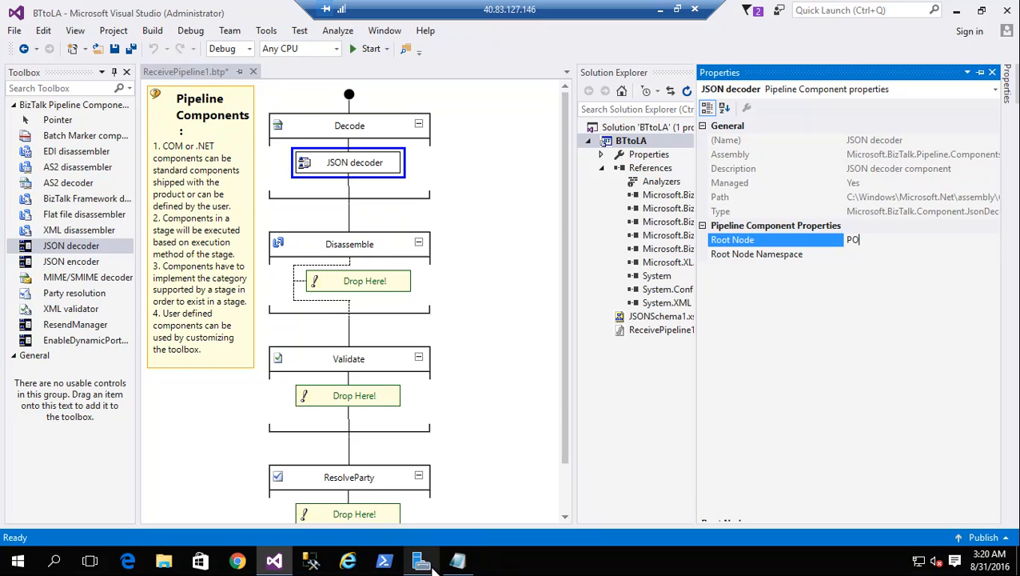
{"action": "left_click", "coordinate": [458, 559]}
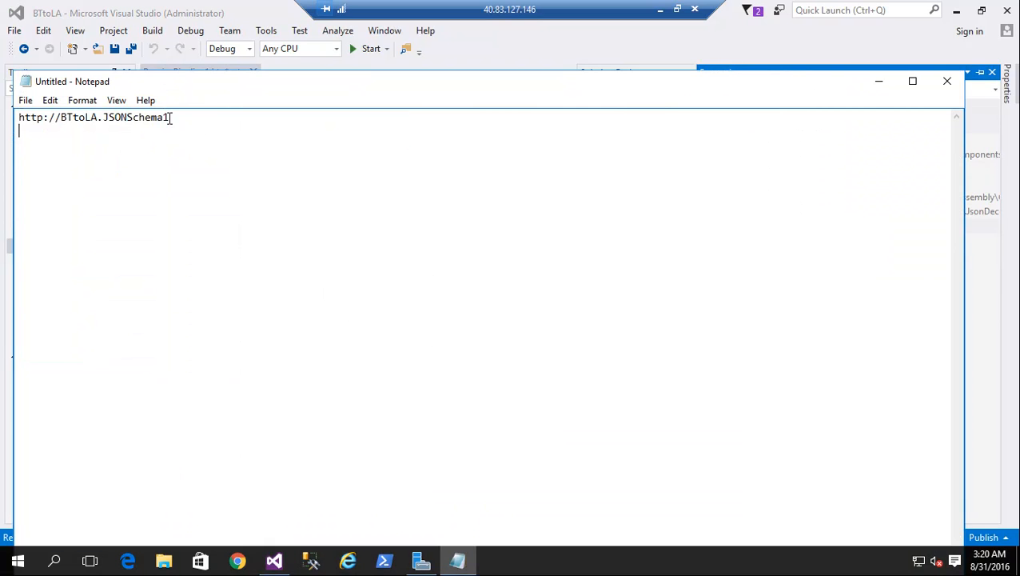
{"action": "left_click_drag", "start_coordinate": [169, 118], "coordinate": [13, 118]}
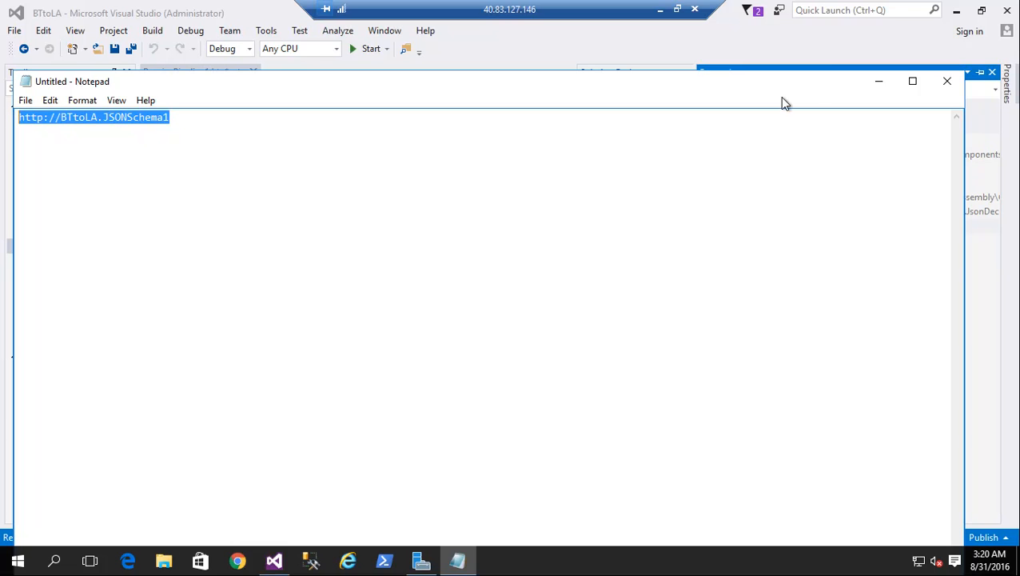
{"action": "left_click", "coordinate": [877, 82]}
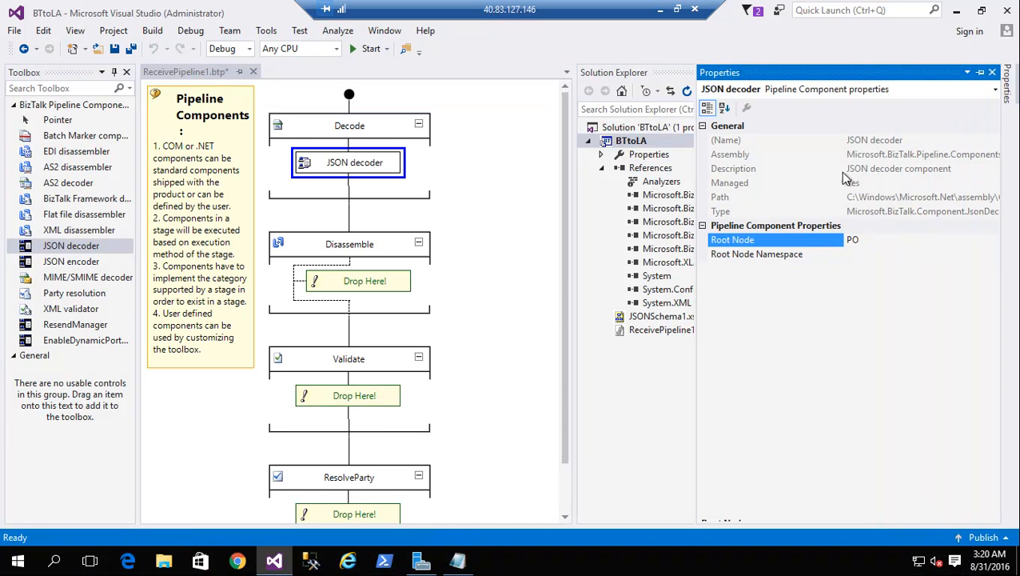
{"action": "left_click", "coordinate": [852, 254]}
{"action": "key", "text": "ctrl+v"}
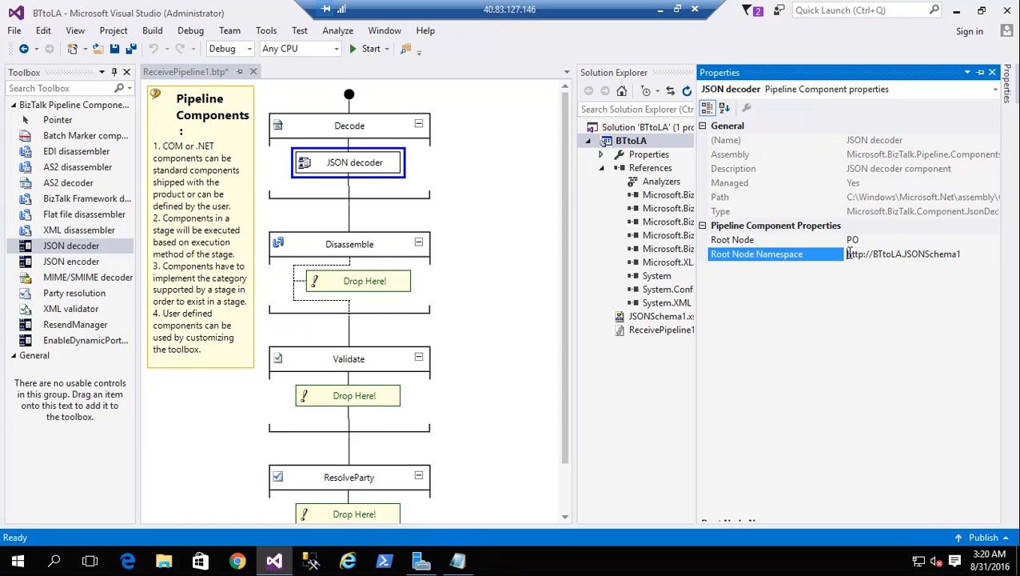
{"action": "type", "text": "http"}
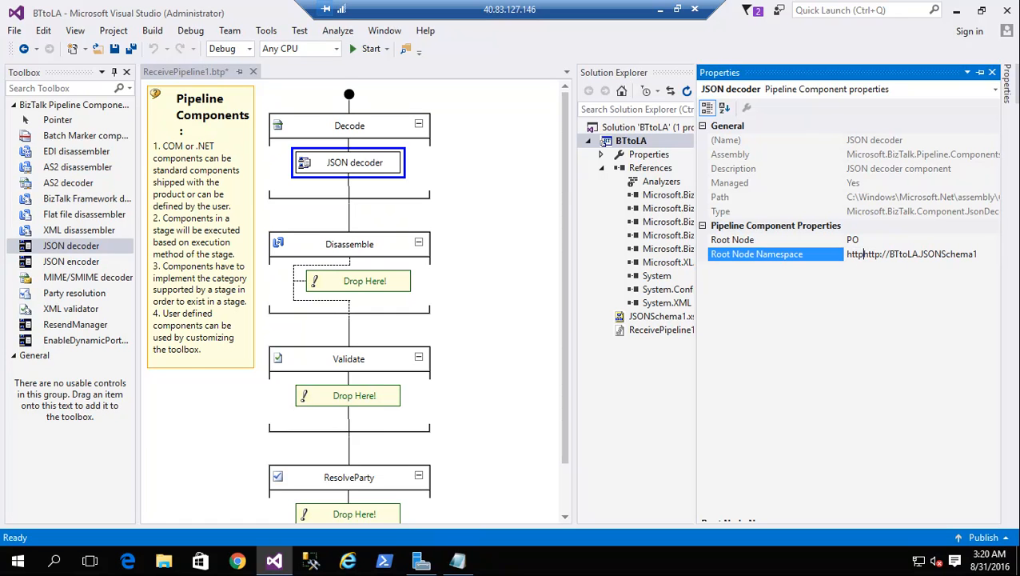
{"action": "type", "text": ":"}
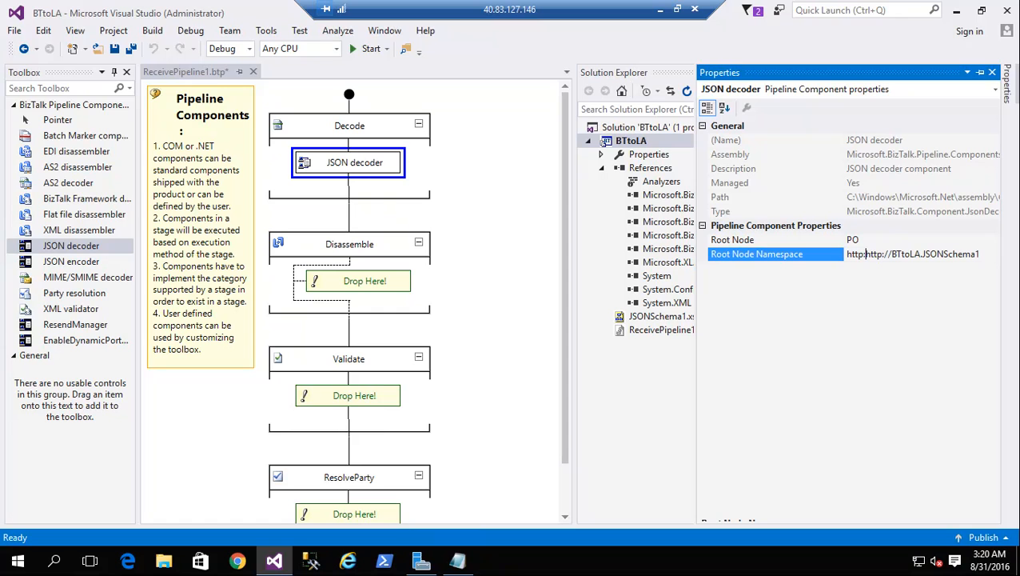
{"action": "key", "text": "Delete"}
{"action": "key", "text": "Delete"}
{"action": "key", "text": "Delete"}
{"action": "key", "text": "Delete"}
{"action": "key", "text": "Delete"}
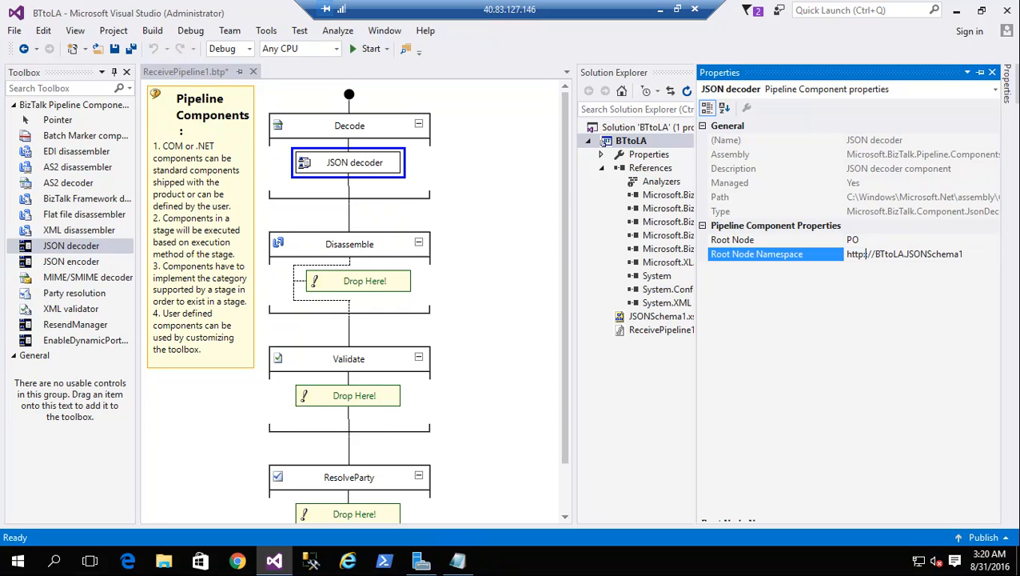
{"action": "key", "text": "Delete"}
{"action": "type", "text": "/"}
{"action": "key", "text": "Delete"}
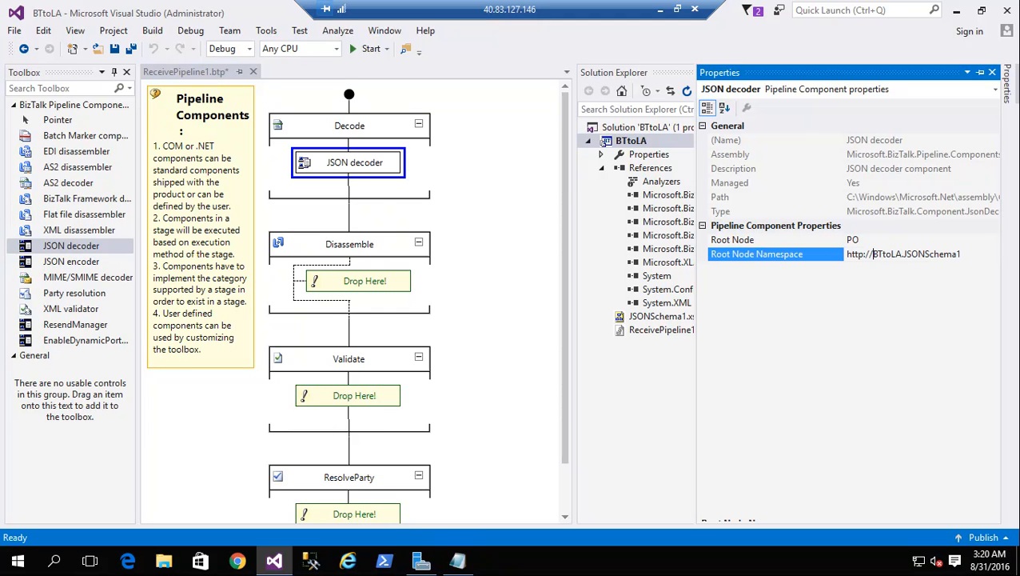
{"action": "type", "text": "BTtoLAJSON"}
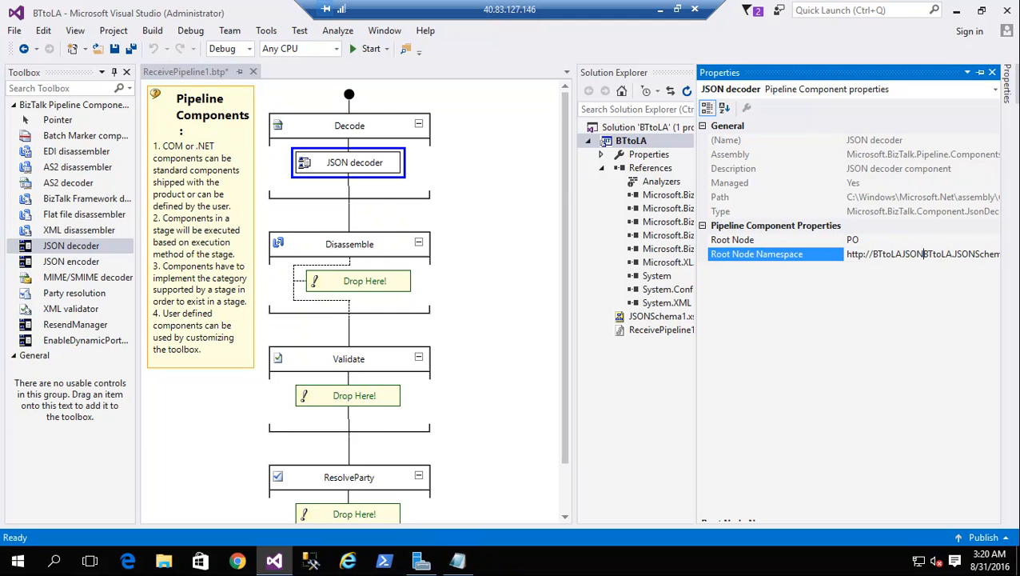
{"action": "key", "text": "Delete"}
{"action": "key", "text": "Delete"}
{"action": "key", "text": "Delete"}
{"action": "key", "text": "Delete"}
{"action": "key", "text": "Delete"}
{"action": "key", "text": "Delete"}
{"action": "key", "text": "Delete"}
{"action": "key", "text": "Delete"}
{"action": "key", "text": "Delete"}
{"action": "key", "text": "Delete"}
{"action": "key", "text": "Delete"}
{"action": "type", "text": "Schema1"}
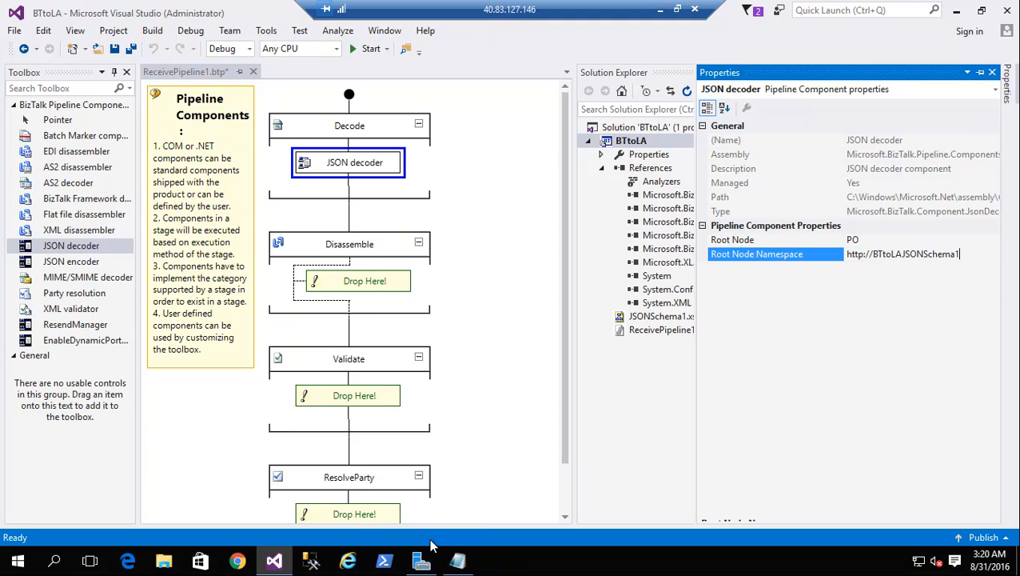
Step: Place Notepad beside the pipeline to check the noted namespace, and close it without saving
{"action": "left_click", "coordinate": [458, 560]}
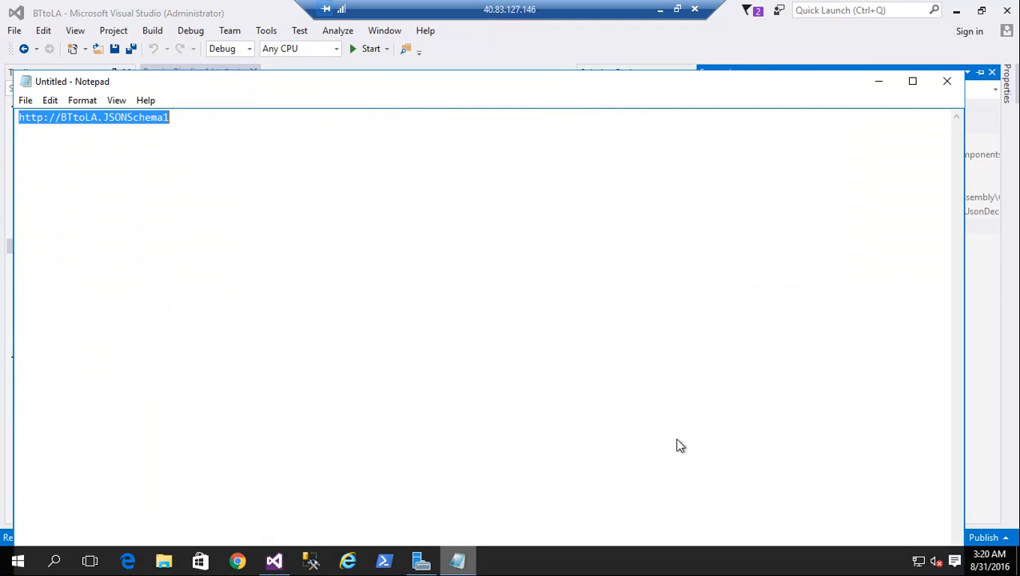
{"action": "left_click", "coordinate": [913, 82]}
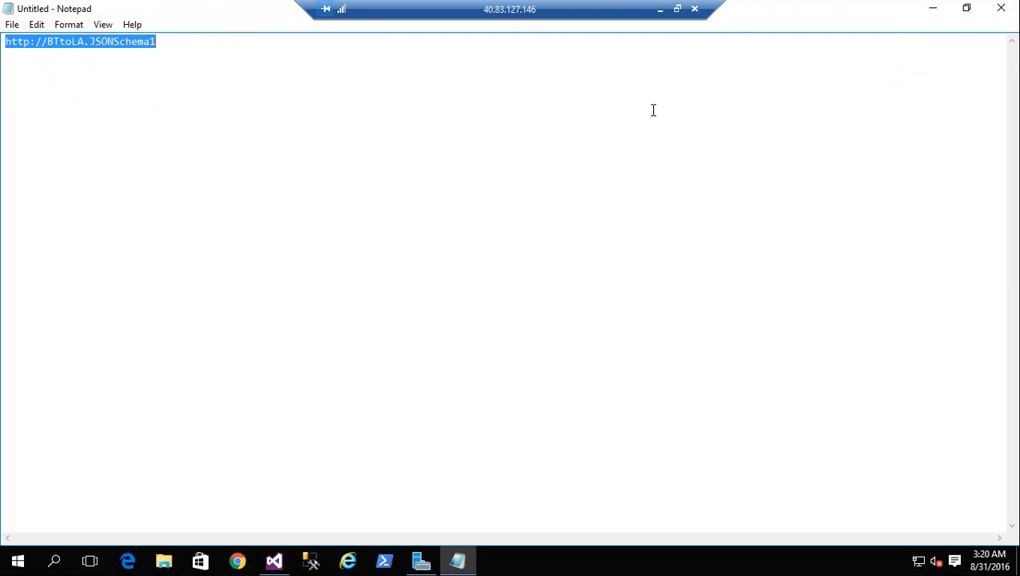
{"action": "left_click", "coordinate": [967, 7]}
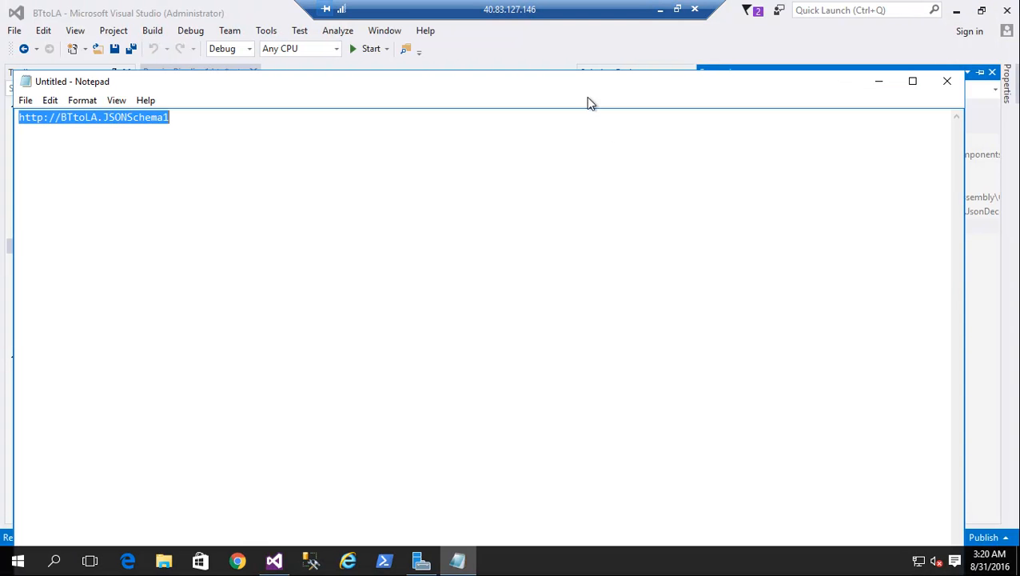
{"action": "left_click_drag", "start_coordinate": [644, 90], "coordinate": [1019, 372]}
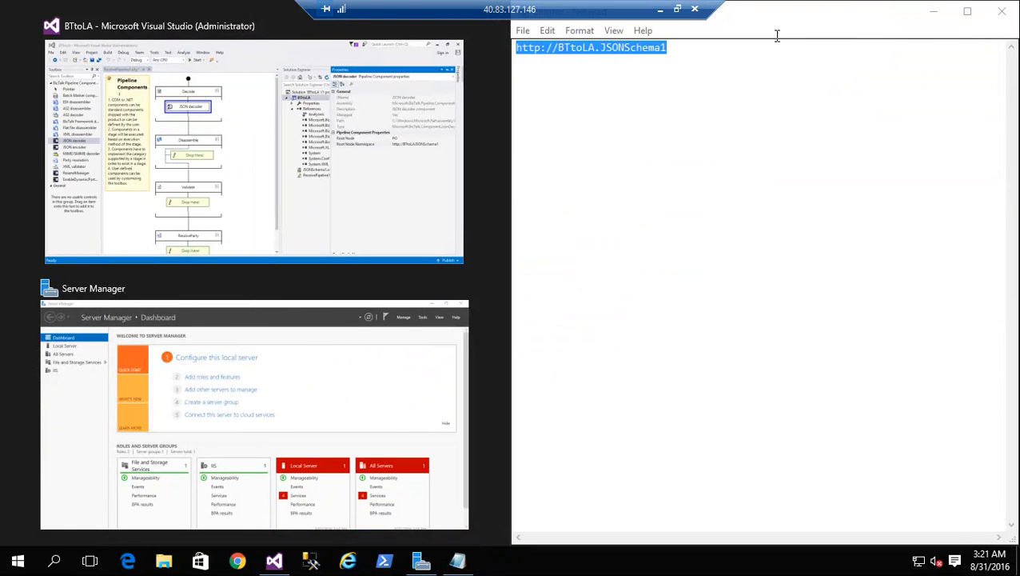
{"action": "left_click", "coordinate": [1001, 13]}
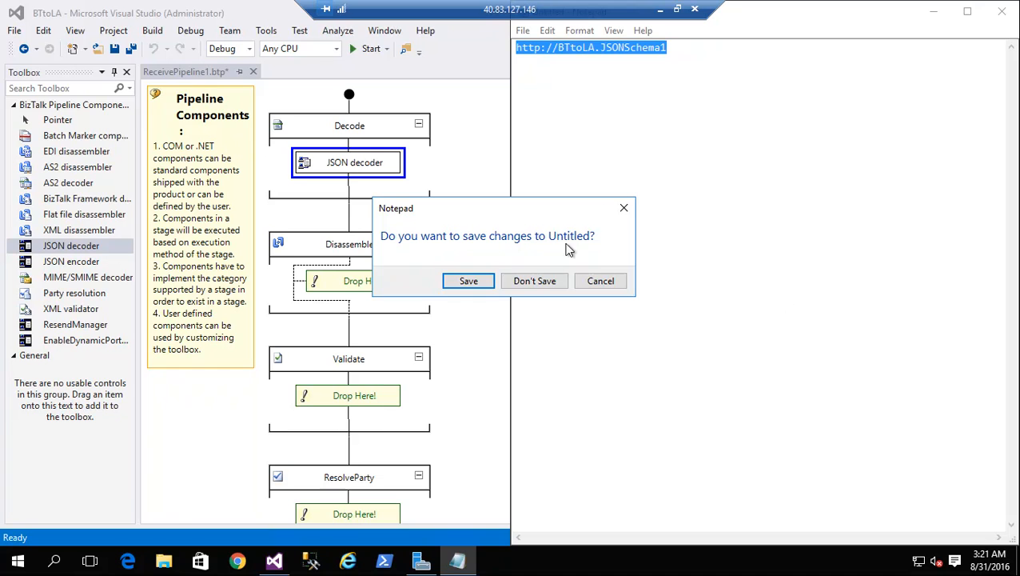
{"action": "left_click", "coordinate": [543, 283]}
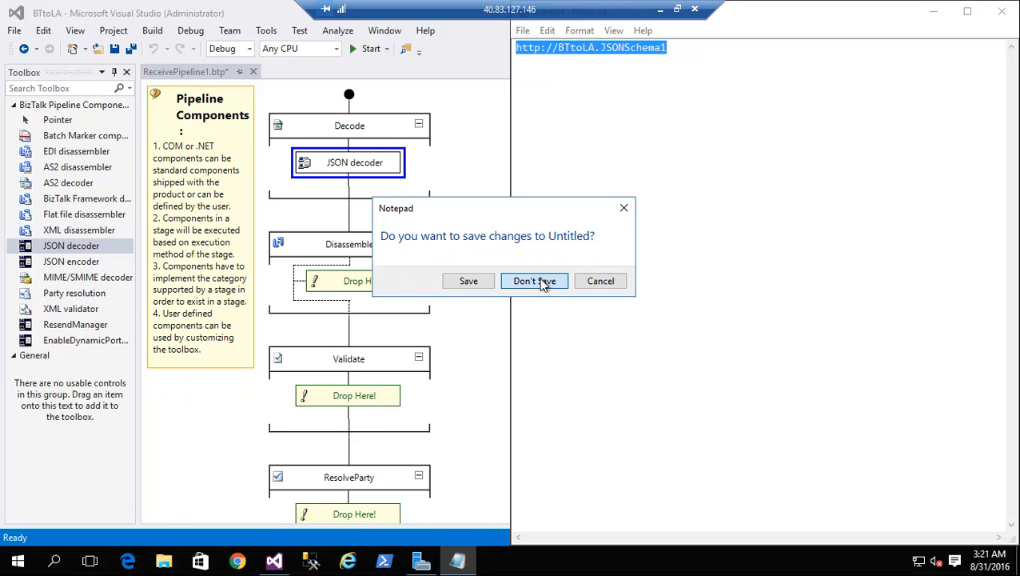
{"action": "left_click", "coordinate": [930, 16]}
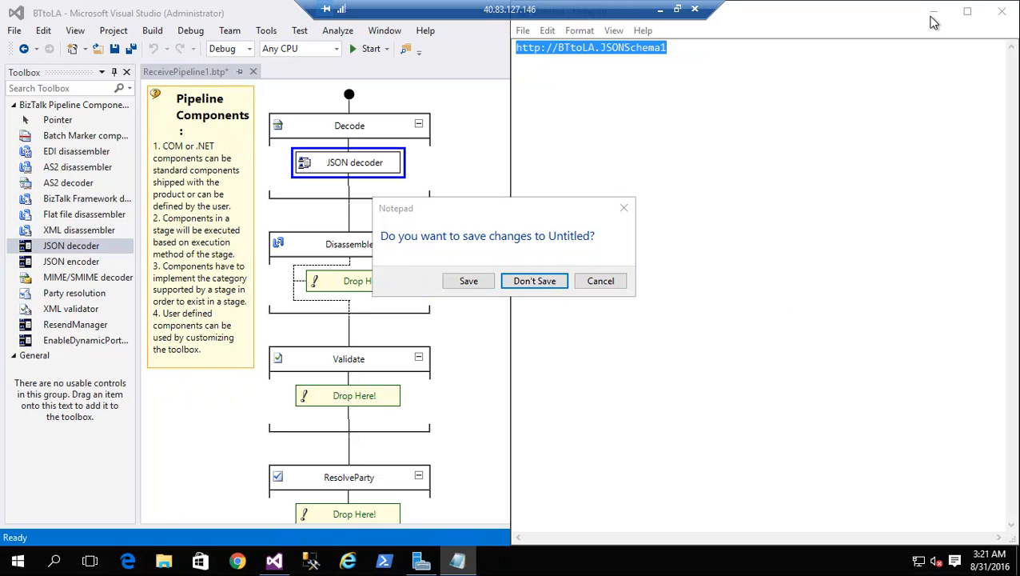
{"action": "left_click", "coordinate": [553, 281]}
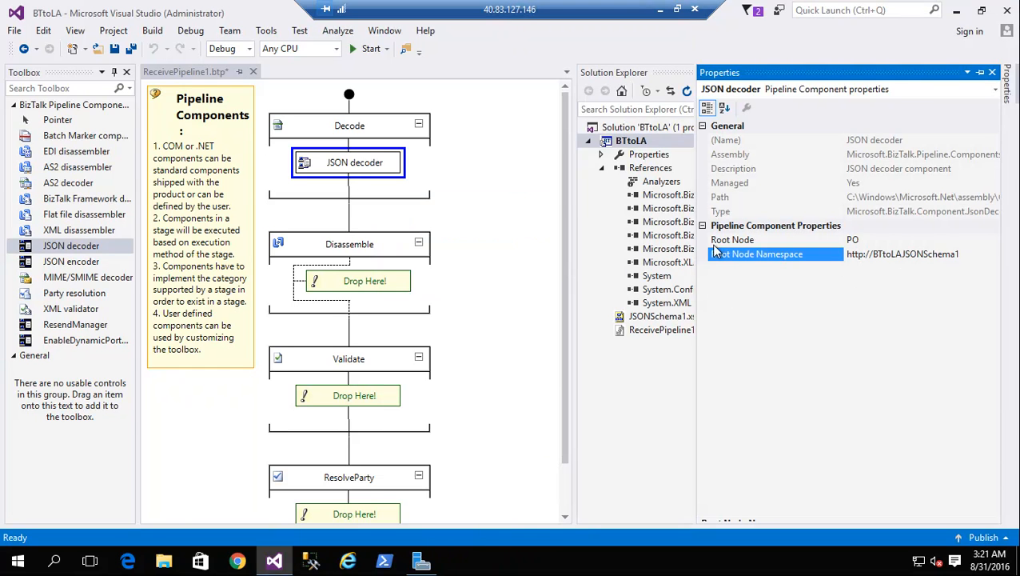
Step: Close the component properties and the ReceivePipeline1.btp file, saving the pipeline changes
{"action": "left_click", "coordinate": [992, 72]}
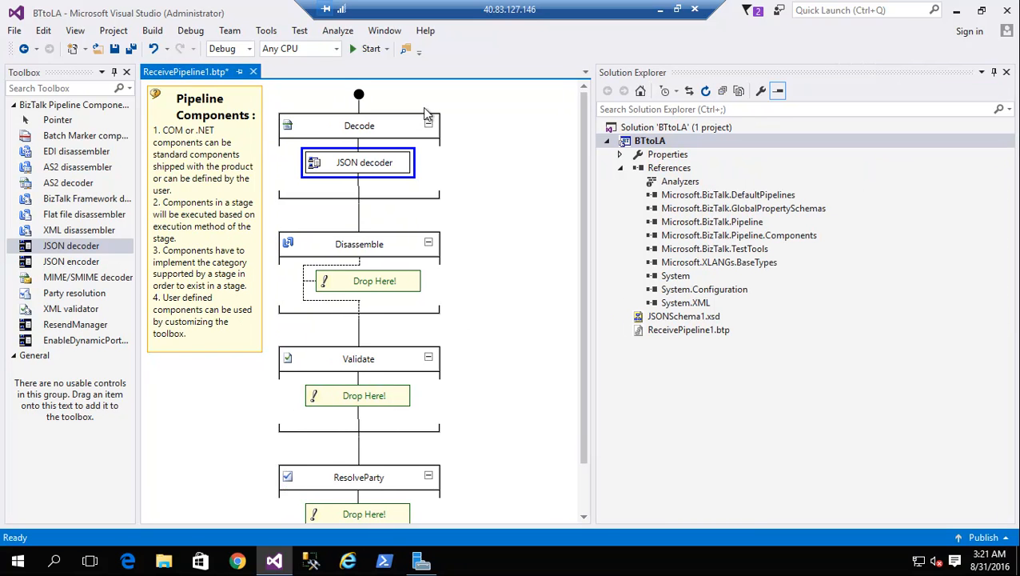
{"action": "left_click", "coordinate": [253, 71]}
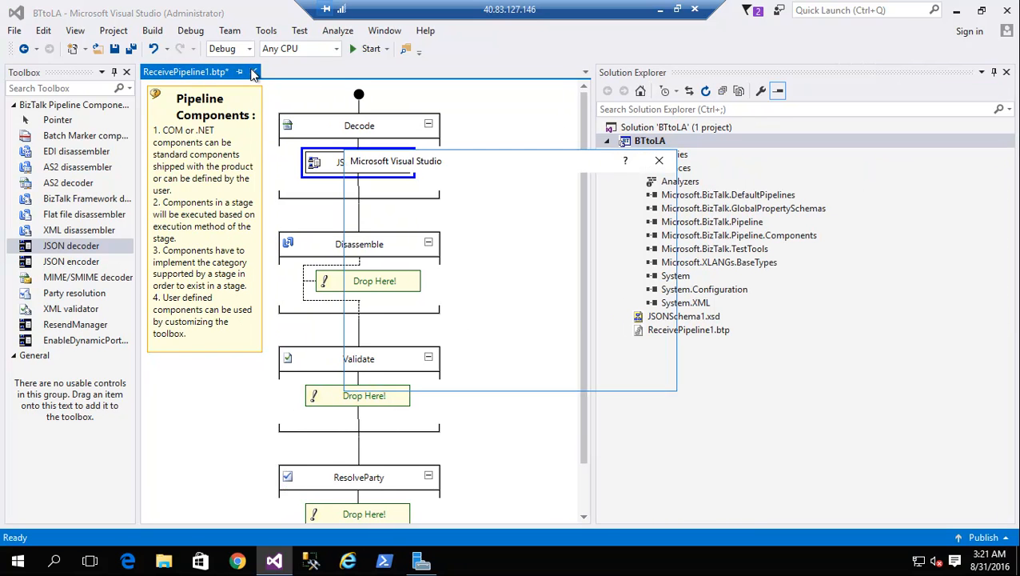
{"action": "left_click", "coordinate": [494, 370]}
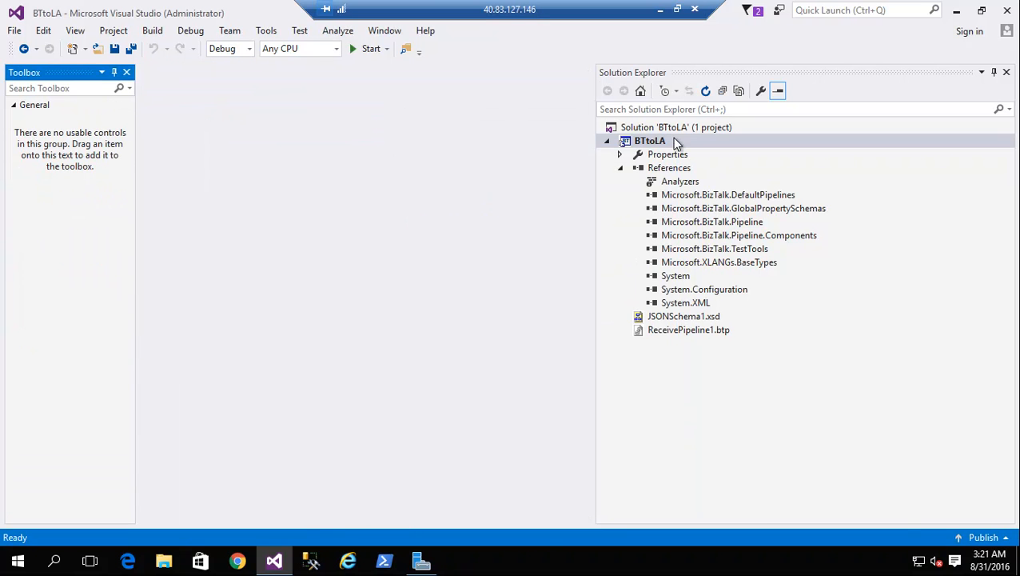
Step: Add a new send pipeline named SendPipeline1.btp to the BTtoLA project
{"action": "right_click", "coordinate": [670, 140]}
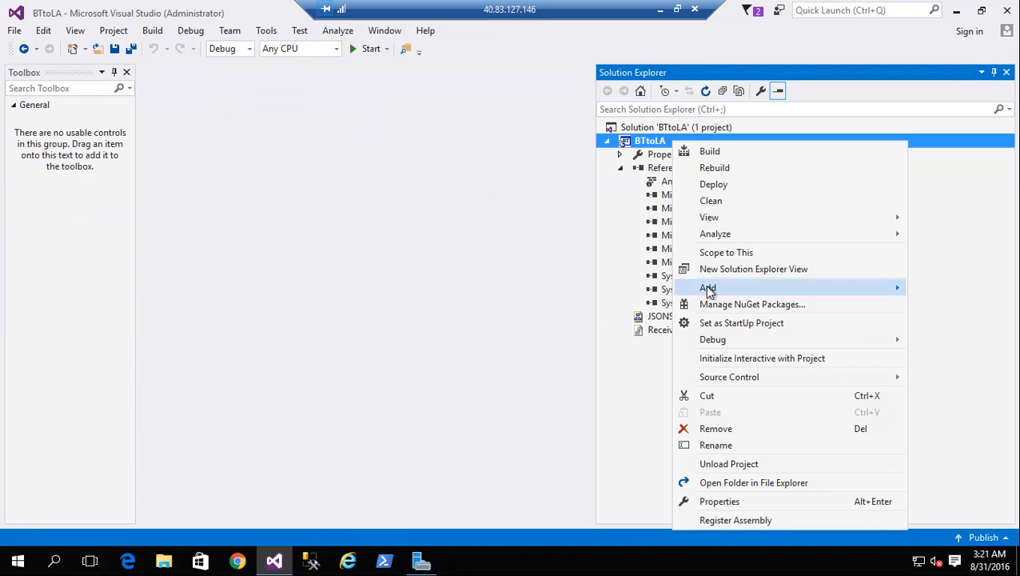
{"action": "mouse_move", "coordinate": [697, 288]}
{"action": "left_click", "coordinate": [585, 296]}
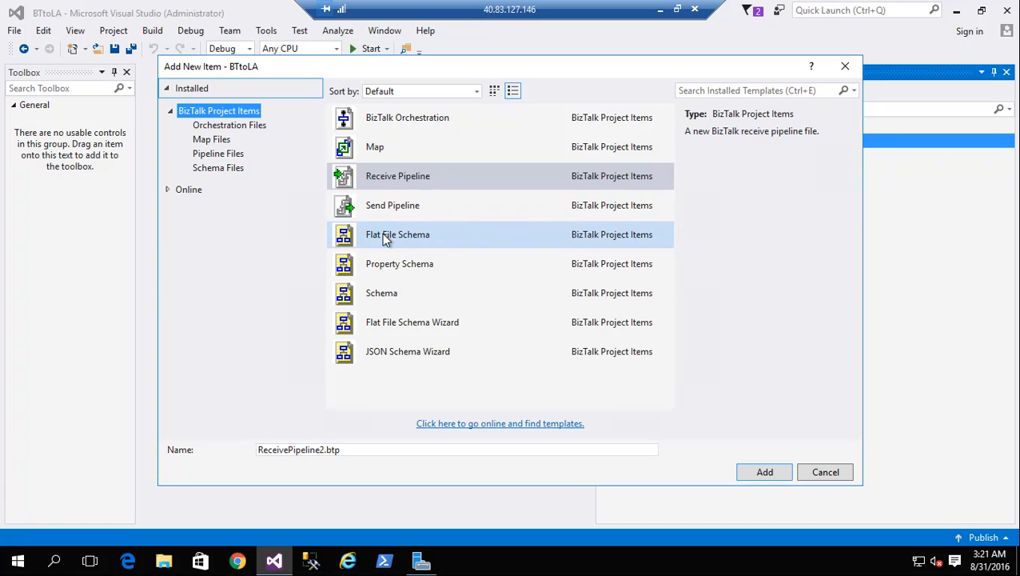
{"action": "left_click", "coordinate": [392, 208]}
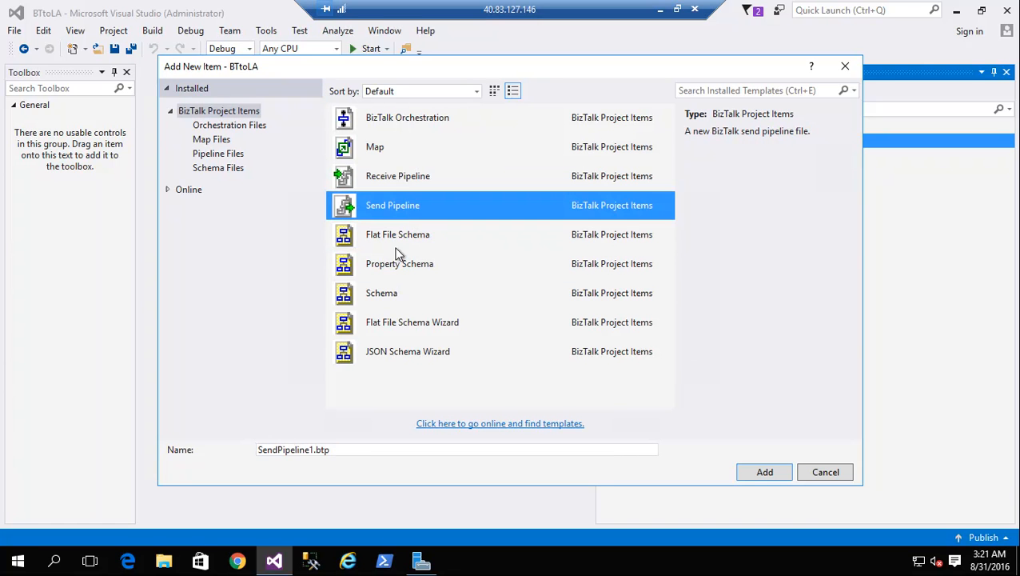
{"action": "left_click", "coordinate": [765, 472]}
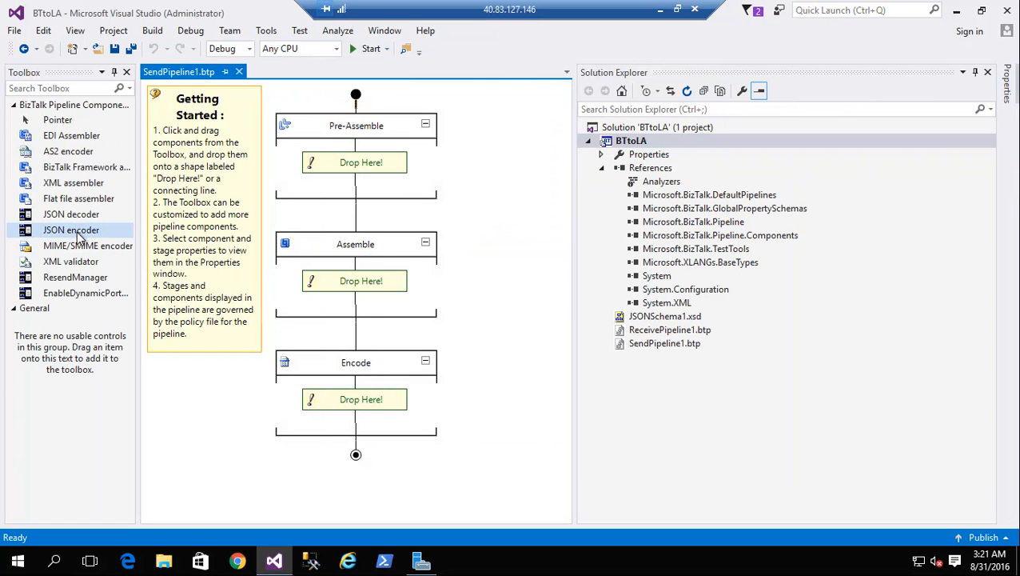
Step: Place a JSON encoder in the send pipeline's Pre-Assemble stage, and close the pipeline file with its changes saved
{"action": "left_click_drag", "start_coordinate": [80, 234], "coordinate": [332, 163]}
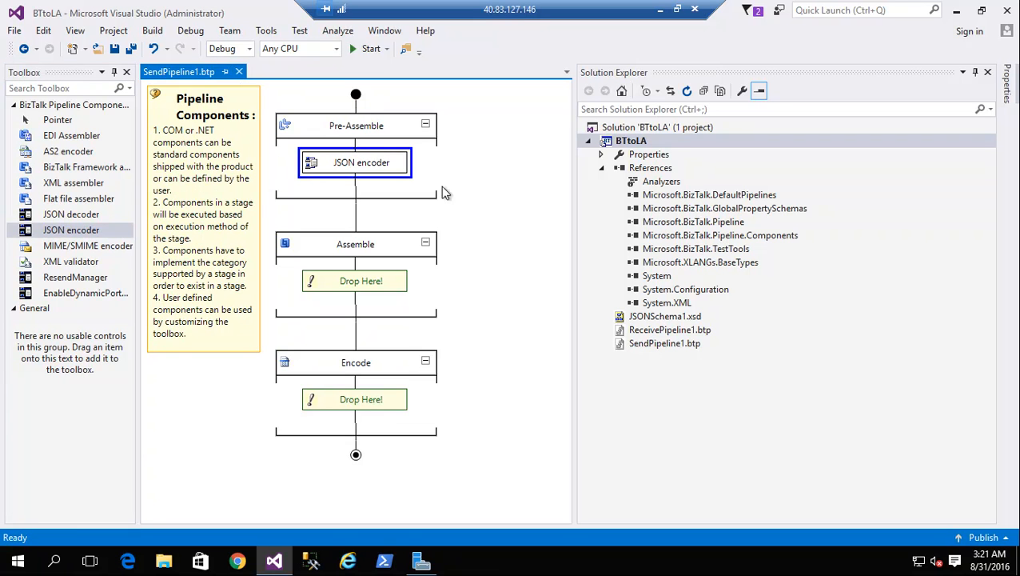
{"action": "left_click", "coordinate": [240, 72]}
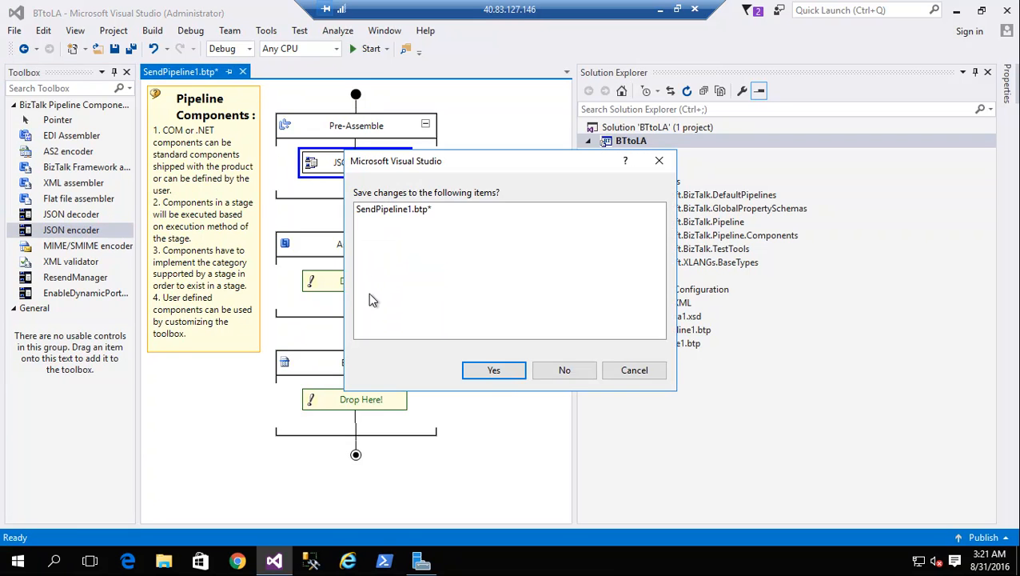
{"action": "left_click", "coordinate": [500, 373]}
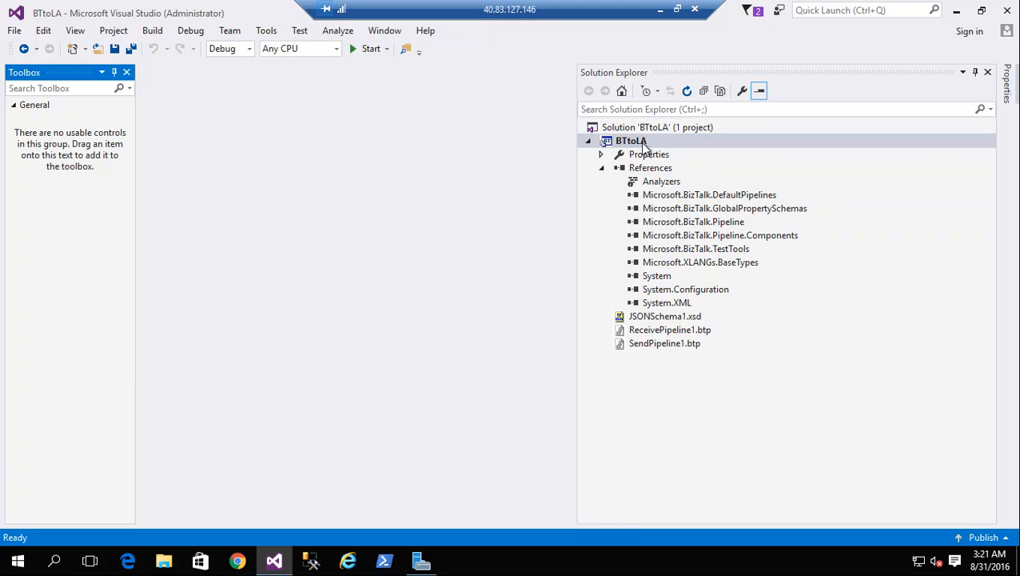
Step: Set the BizTalk deployment Application Name to BTtoLA in the project's properties, matching the assembly name
{"action": "right_click", "coordinate": [643, 144]}
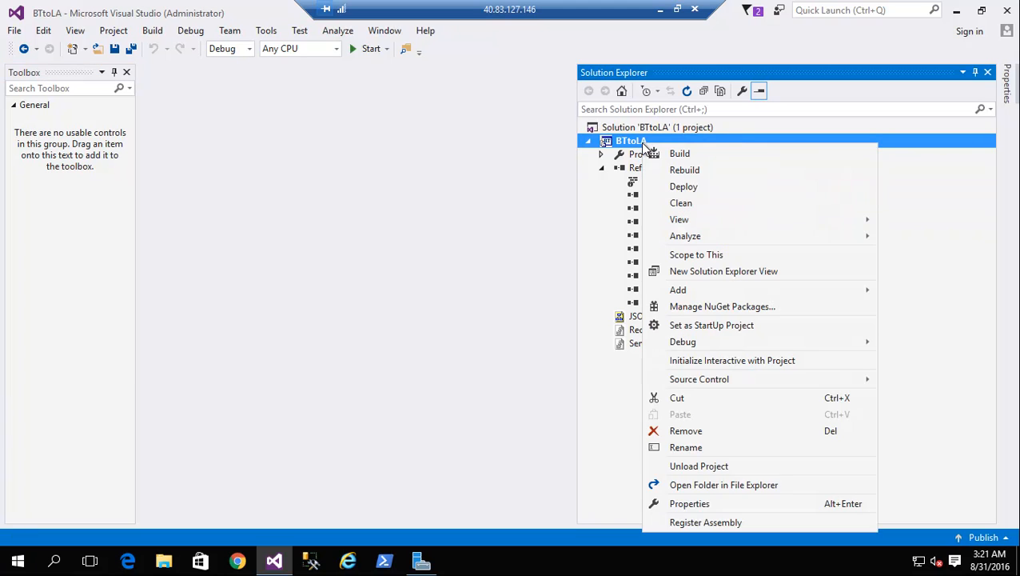
{"action": "left_click", "coordinate": [702, 503]}
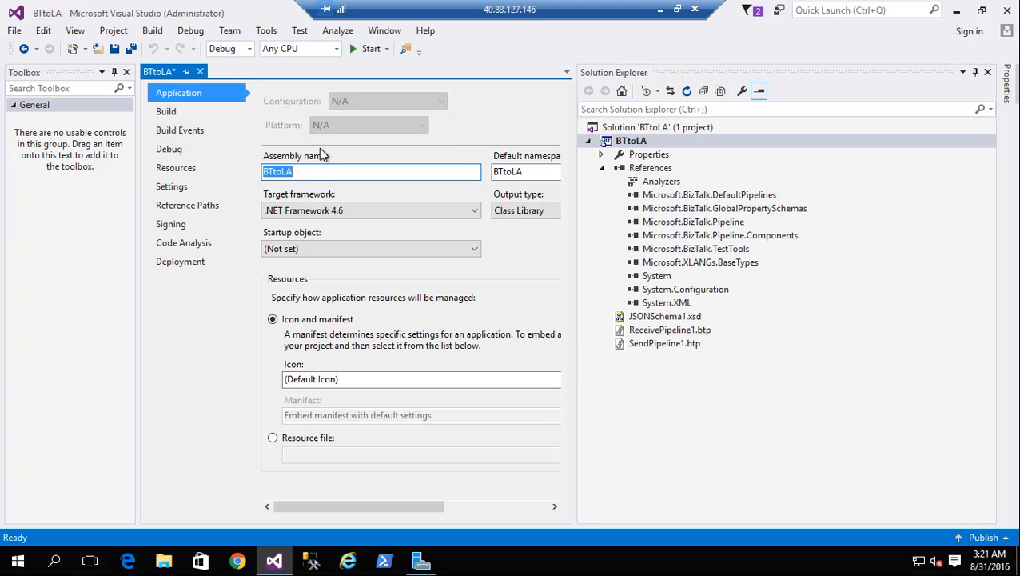
{"action": "left_click_drag", "start_coordinate": [298, 171], "coordinate": [271, 170]}
{"action": "left_click", "coordinate": [173, 262]}
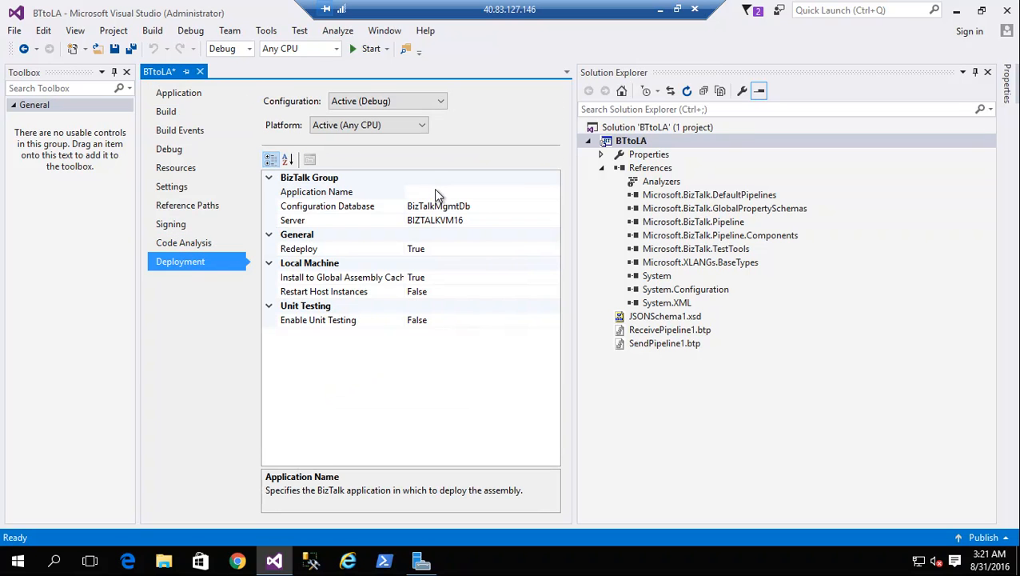
{"action": "left_click", "coordinate": [436, 191]}
{"action": "type", "text": "BTtoLA"}
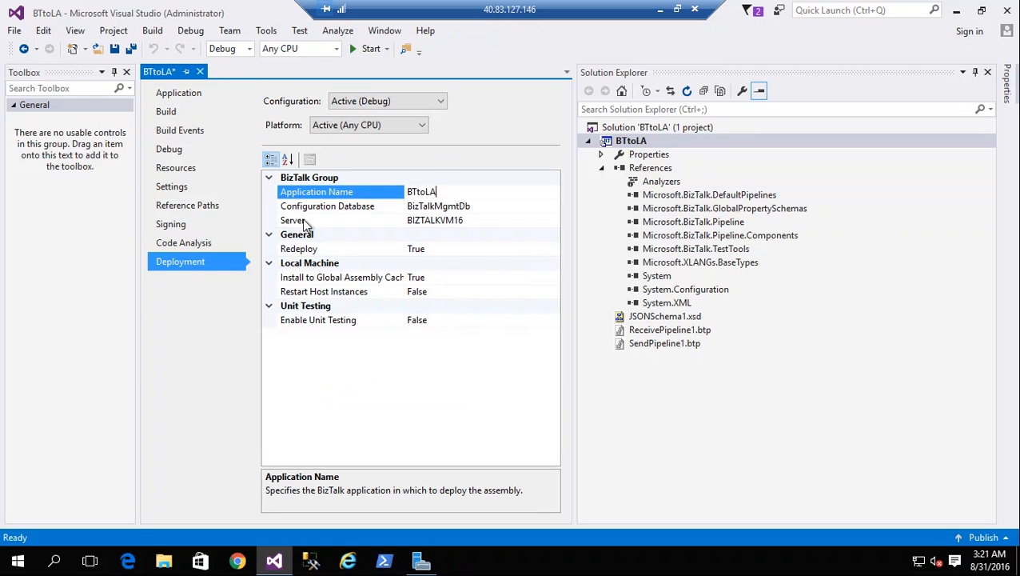
Step: Sign the assembly with a new strong name key file named p without password protection, and close the project properties
{"action": "left_click", "coordinate": [192, 228]}
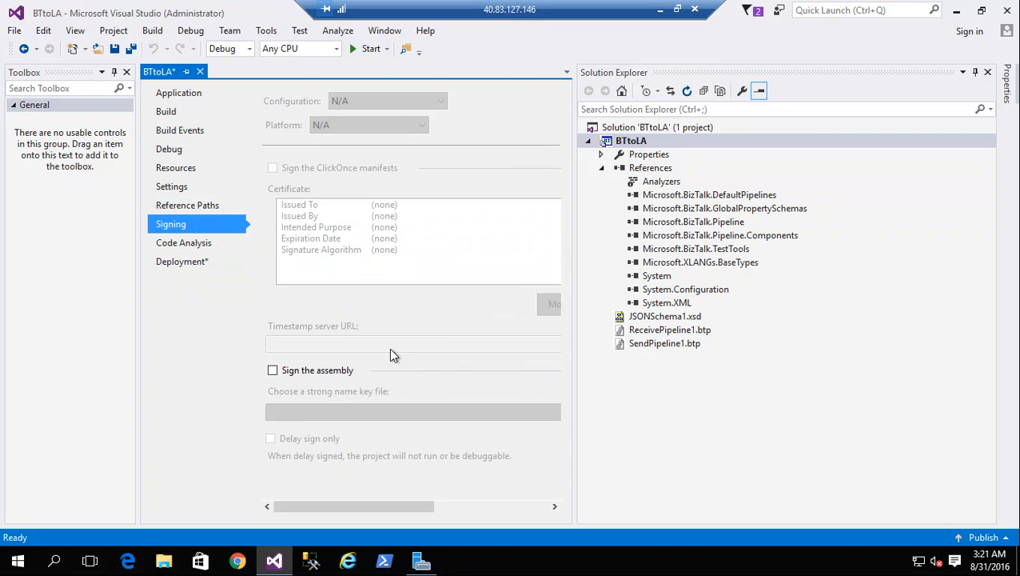
{"action": "left_click", "coordinate": [291, 370]}
{"action": "left_click", "coordinate": [307, 406]}
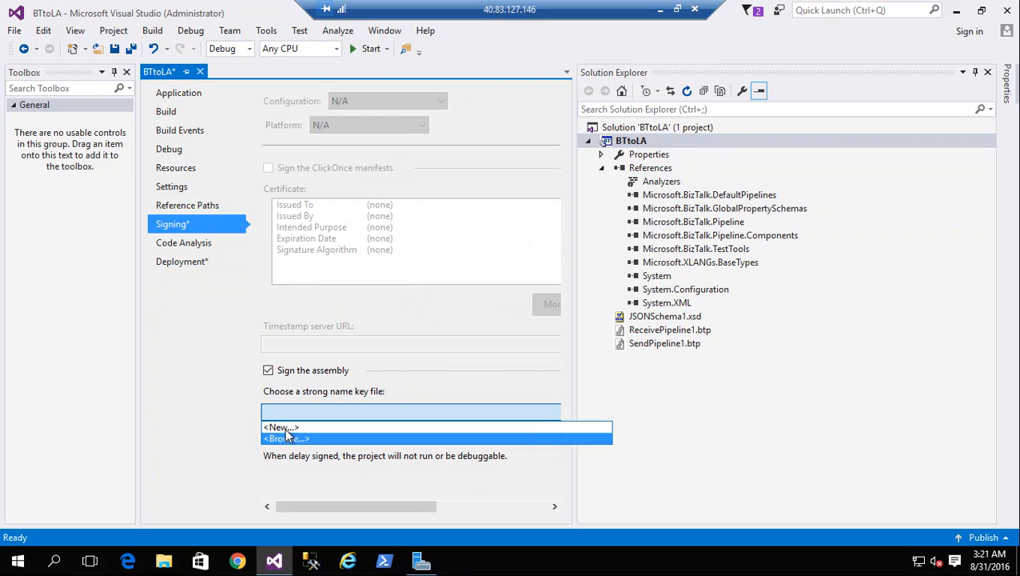
{"action": "left_click", "coordinate": [287, 427]}
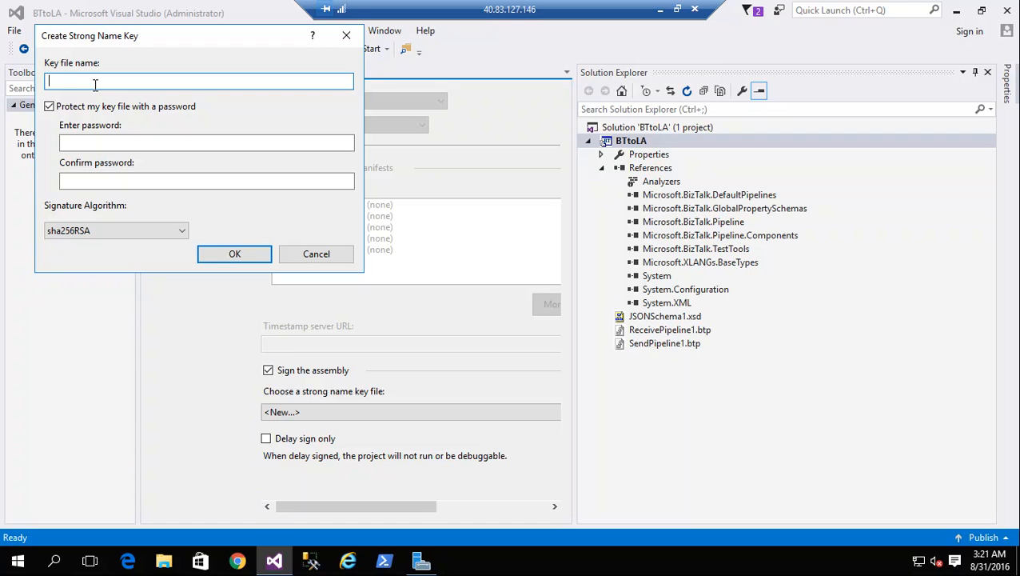
{"action": "left_click", "coordinate": [49, 106]}
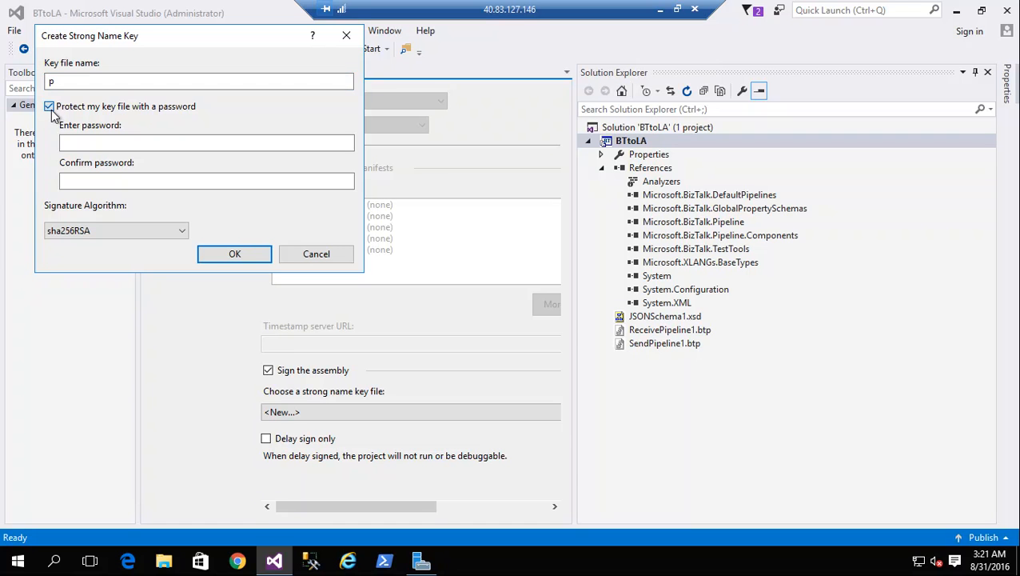
{"action": "left_click", "coordinate": [240, 254]}
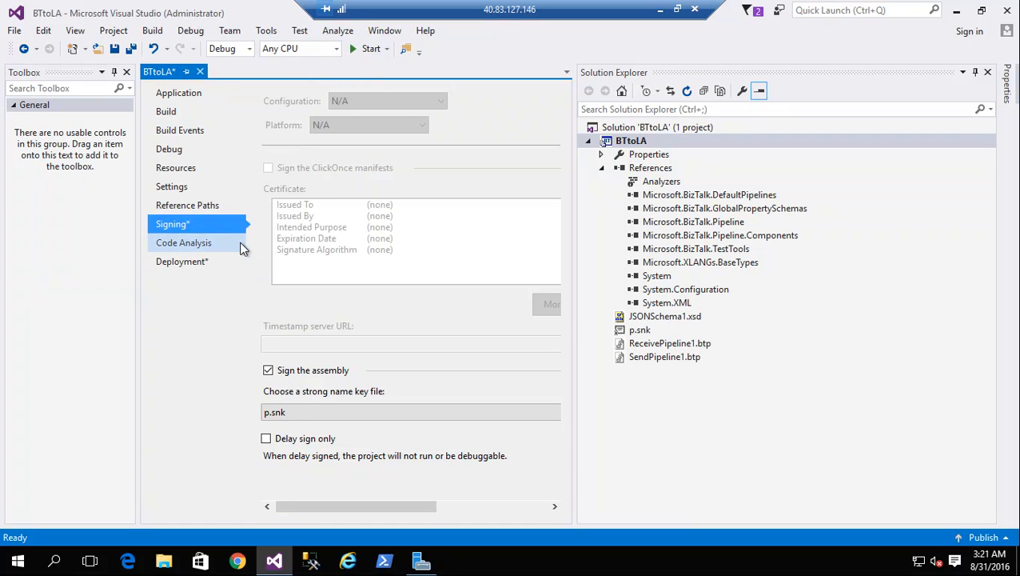
{"action": "left_click", "coordinate": [200, 71]}
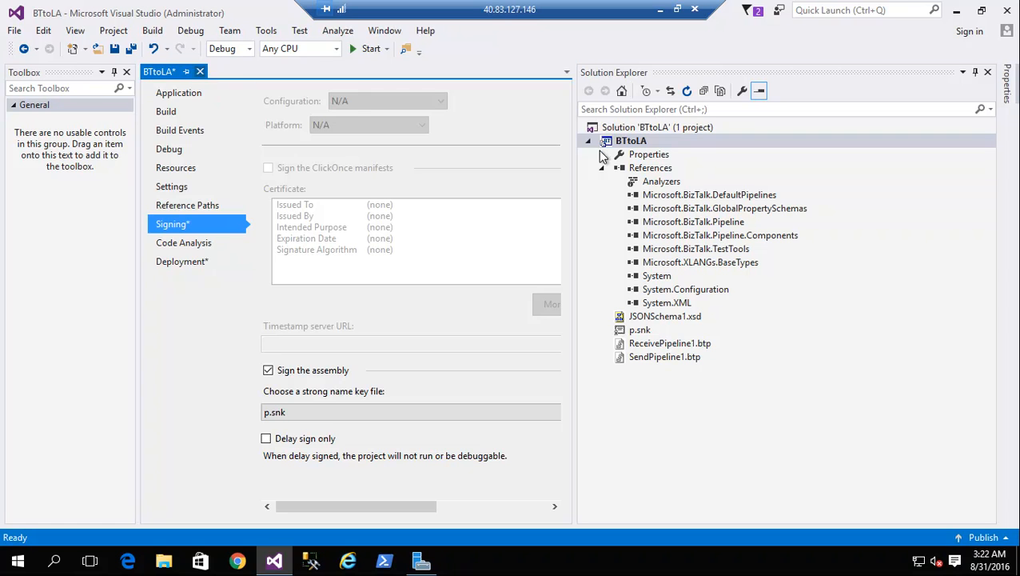
Step: Deploy the BTtoLA project and switch to the BizTalk Server Administration Console, allowing it to run with elevated rights
{"action": "right_click", "coordinate": [655, 139]}
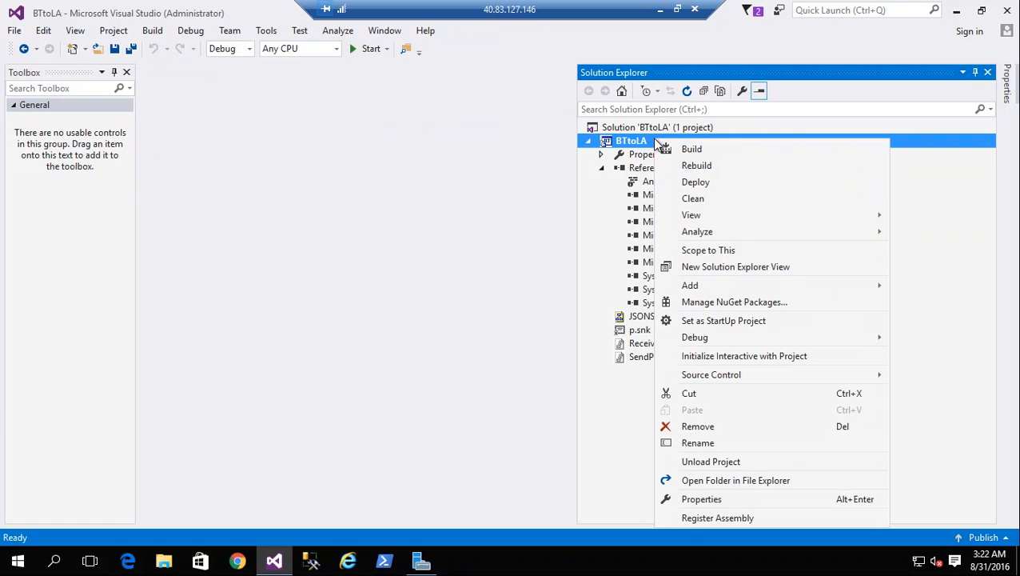
{"action": "left_click", "coordinate": [695, 183]}
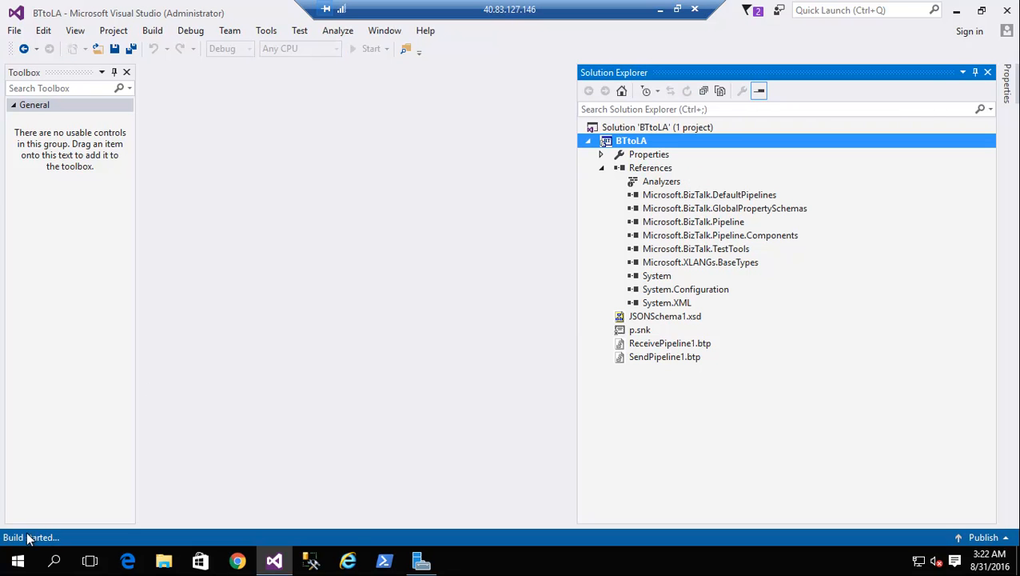
{"action": "left_click", "coordinate": [18, 560]}
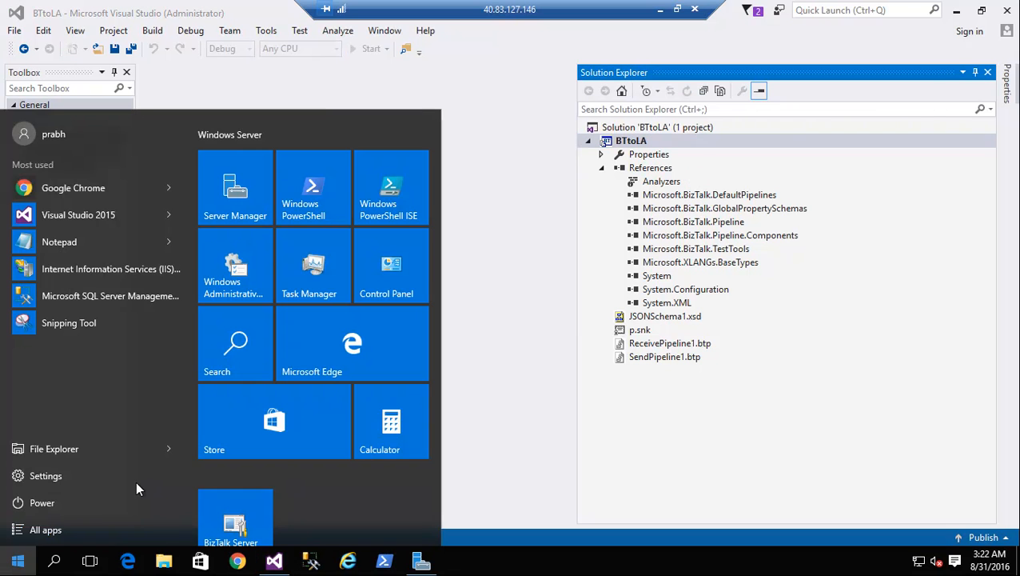
{"action": "left_click", "coordinate": [233, 516]}
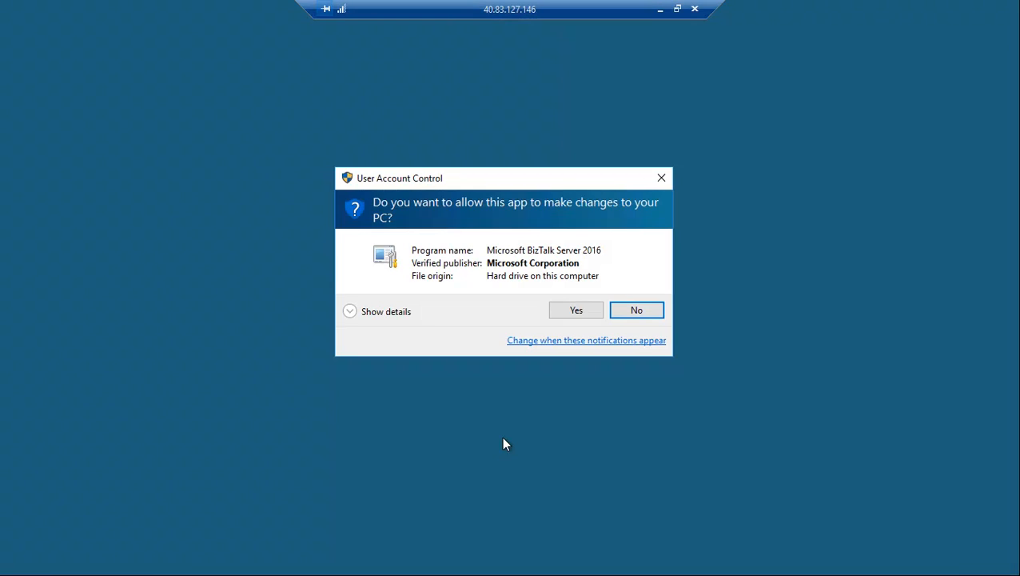
{"action": "left_click", "coordinate": [578, 310]}
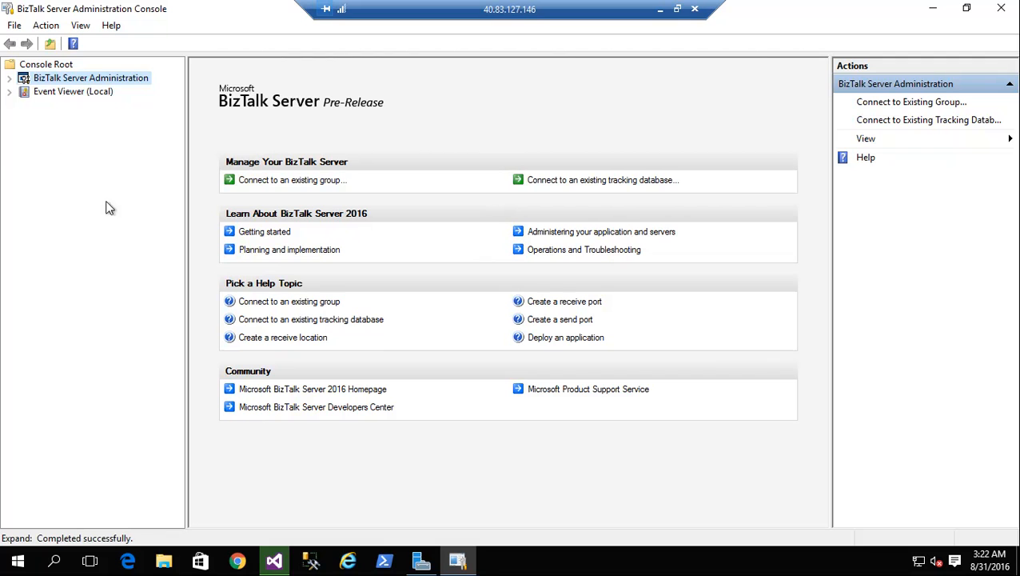
Step: Expand the BizTalk group and its Platform Settings to examine the applications and the installed adapters
{"action": "left_click", "coordinate": [9, 77]}
{"action": "left_click", "coordinate": [23, 92]}
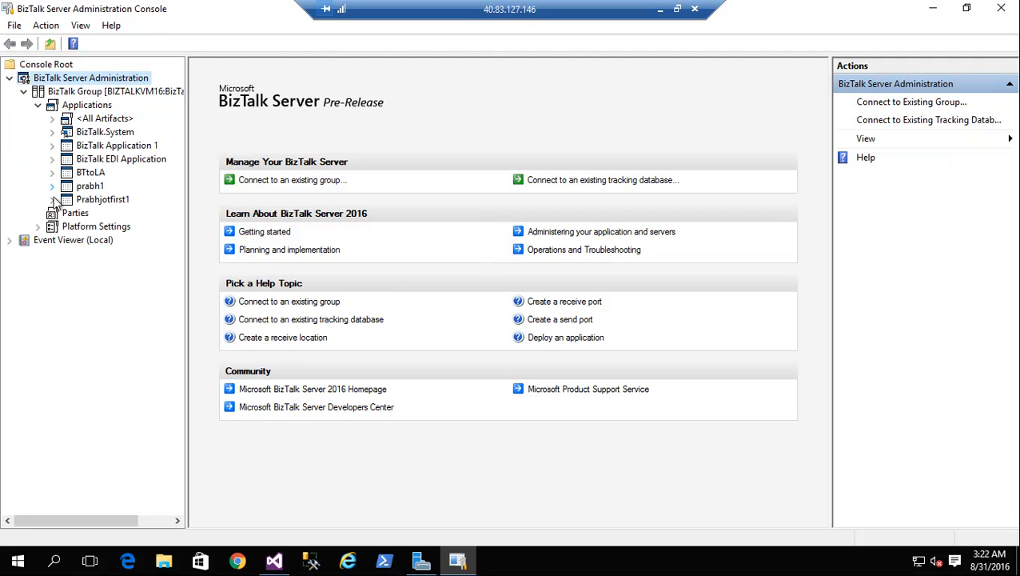
{"action": "left_click", "coordinate": [39, 227]}
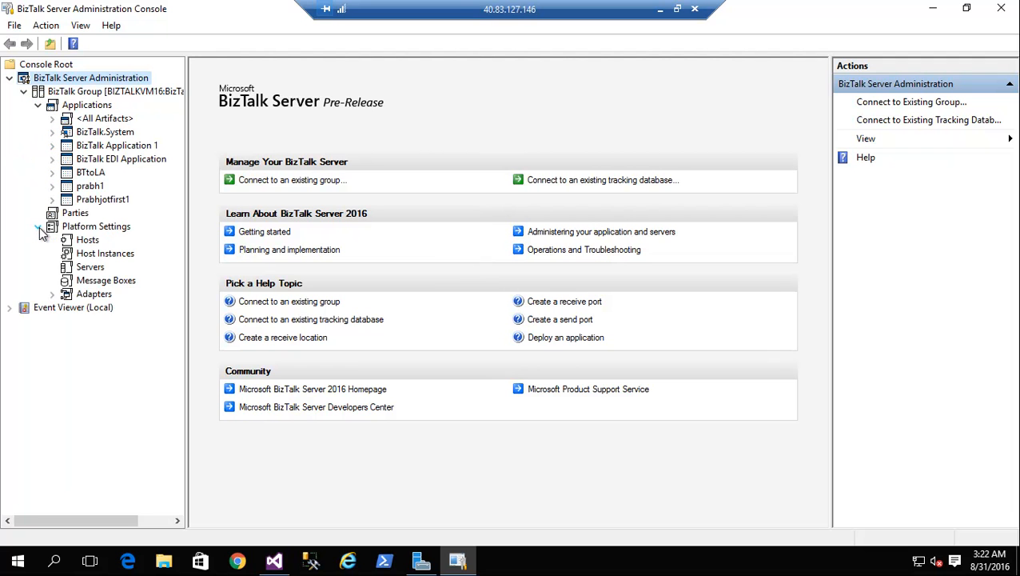
{"action": "left_click", "coordinate": [53, 295]}
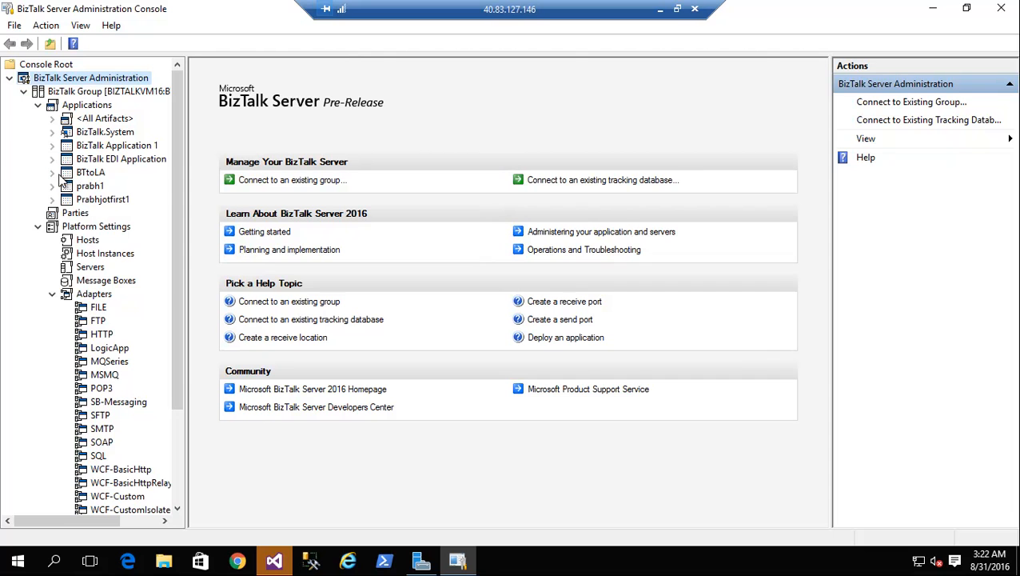
Step: Create a one-way receive port named RP in the BTtoLA application
{"action": "left_click", "coordinate": [54, 174]}
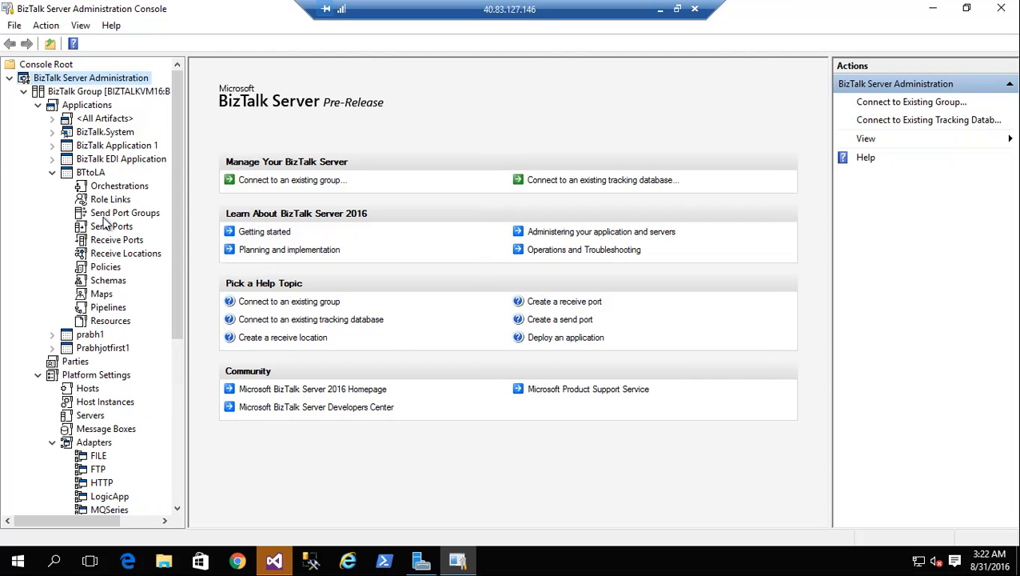
{"action": "right_click", "coordinate": [119, 241]}
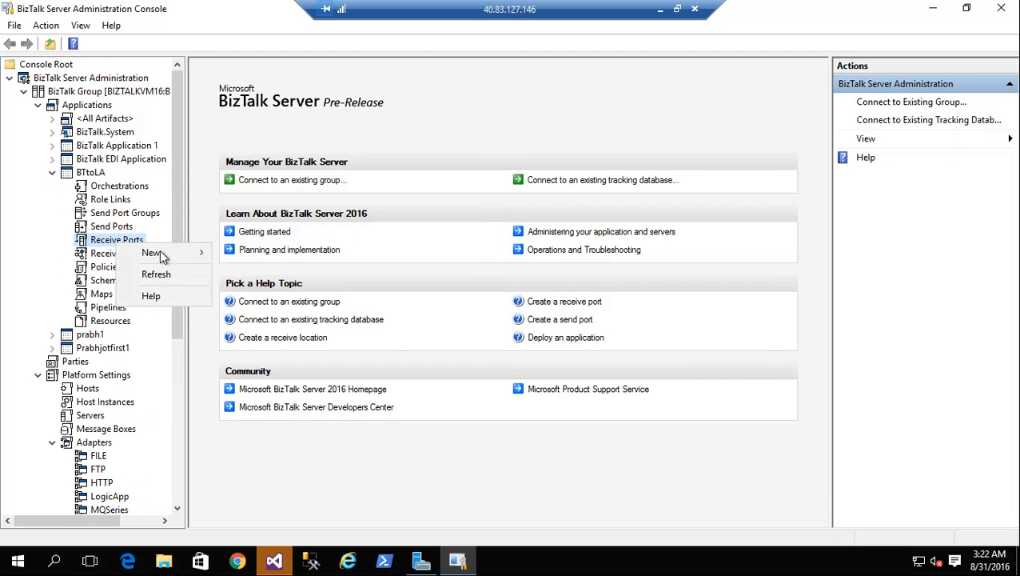
{"action": "mouse_move", "coordinate": [164, 256]}
{"action": "left_click", "coordinate": [272, 252]}
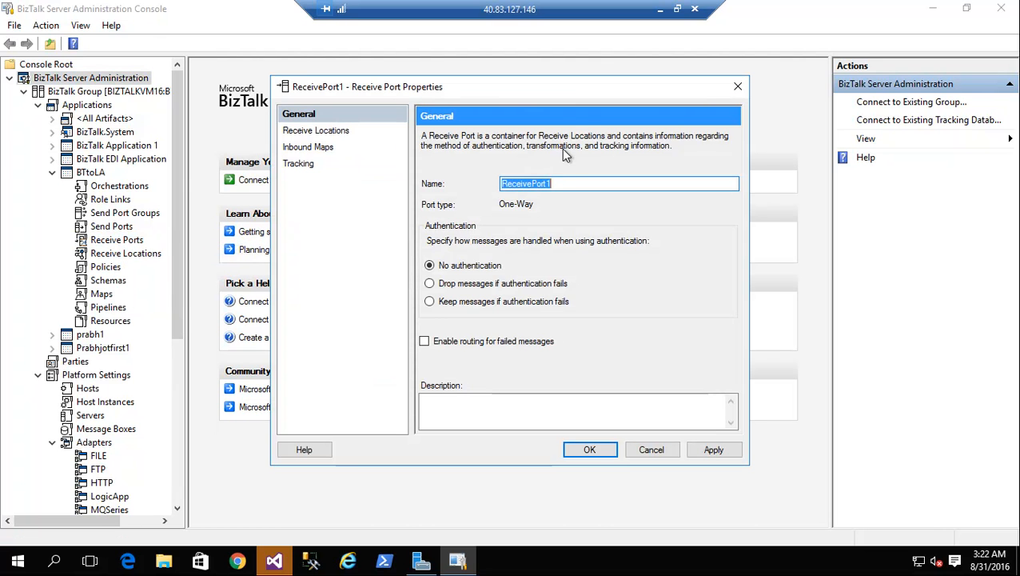
{"action": "left_click_drag", "start_coordinate": [561, 183], "coordinate": [508, 177]}
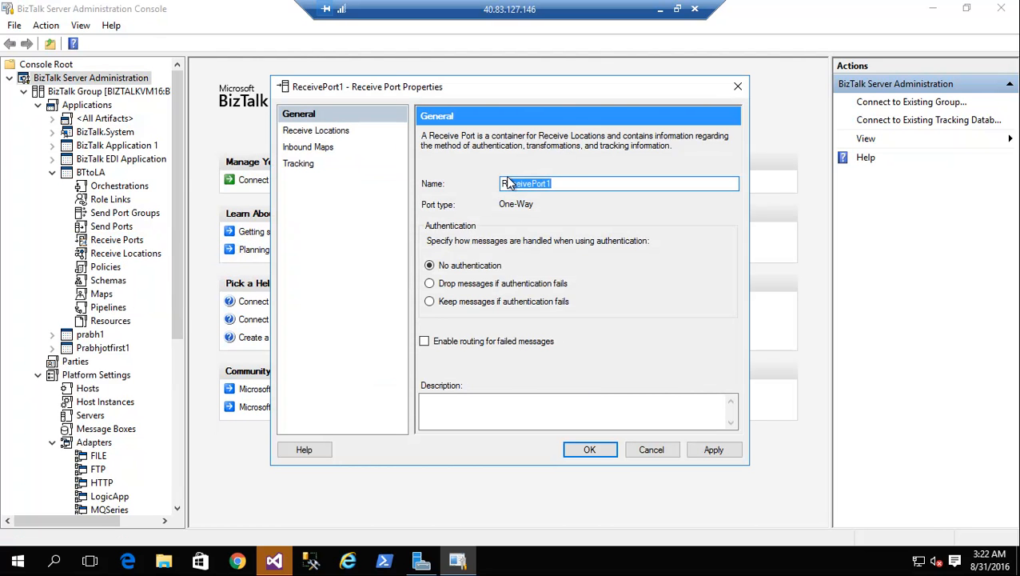
{"action": "key", "text": "BackSpace"}
{"action": "key", "text": "BackSpace"}
{"action": "type", "text": "R"}
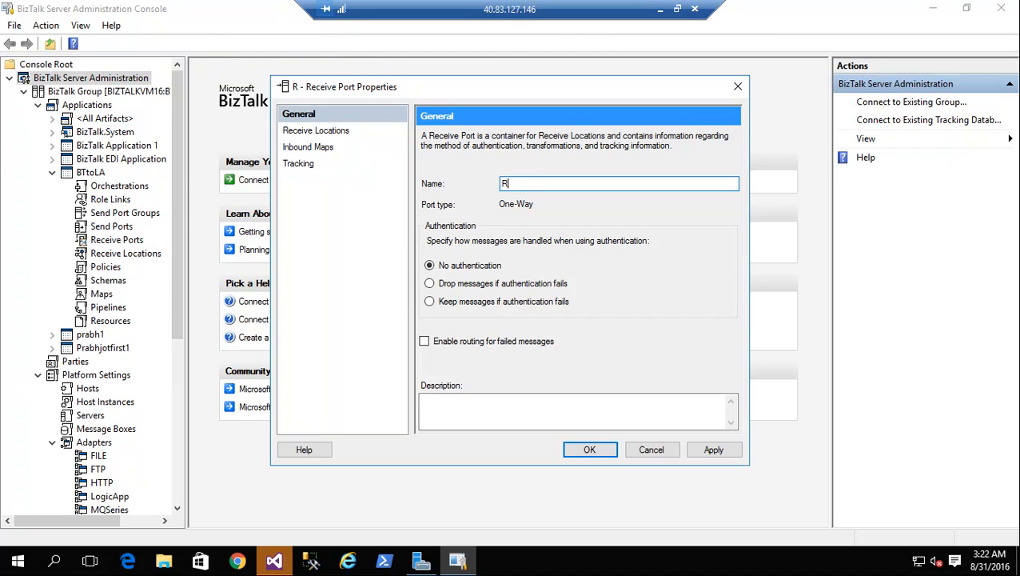
{"action": "type", "text": "P"}
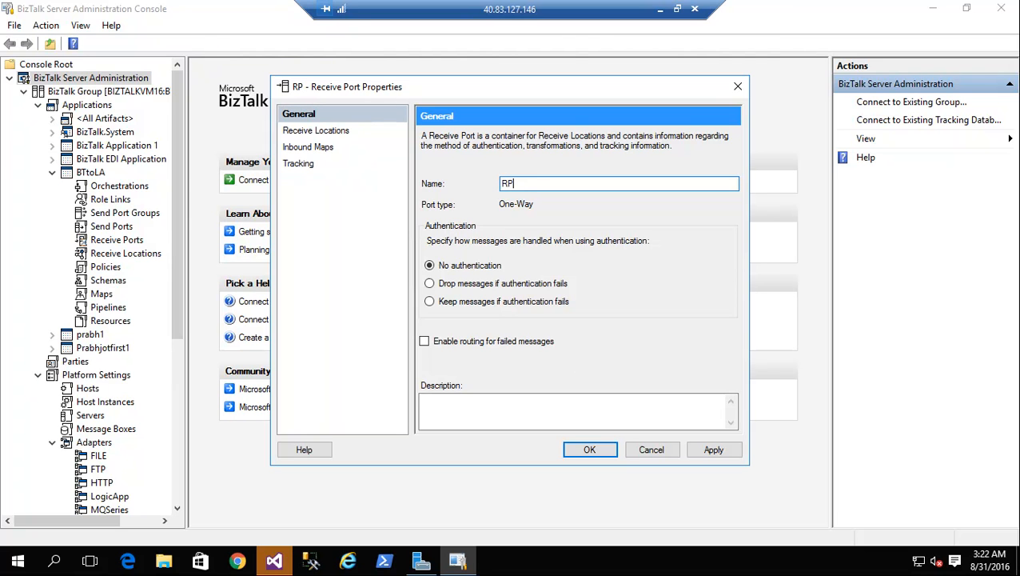
Step: Add a new receive location to the RP receive port with FILE as its transport type
{"action": "left_click", "coordinate": [335, 133]}
{"action": "left_click", "coordinate": [613, 184]}
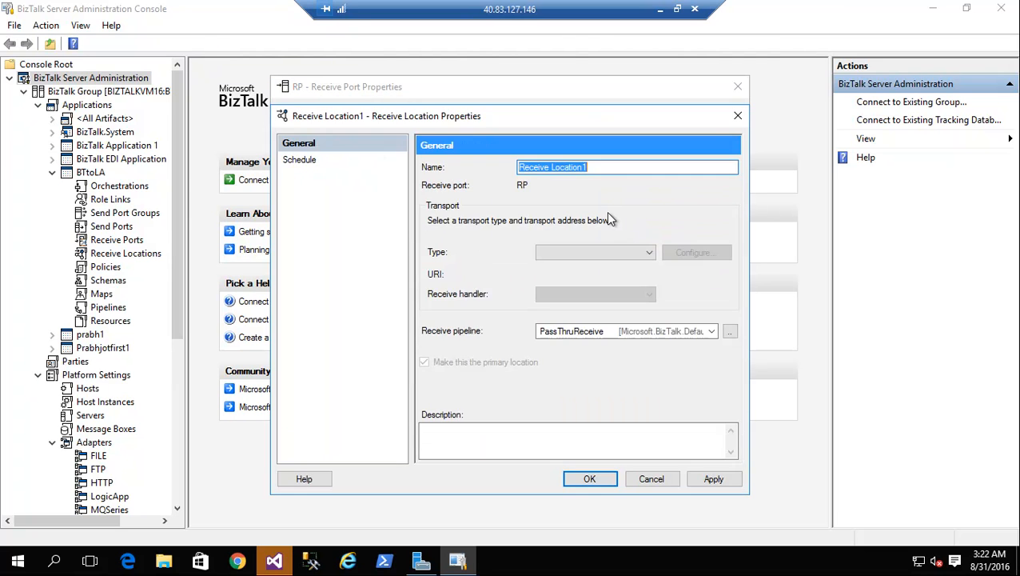
{"action": "left_click", "coordinate": [594, 255]}
{"action": "left_click", "coordinate": [567, 263]}
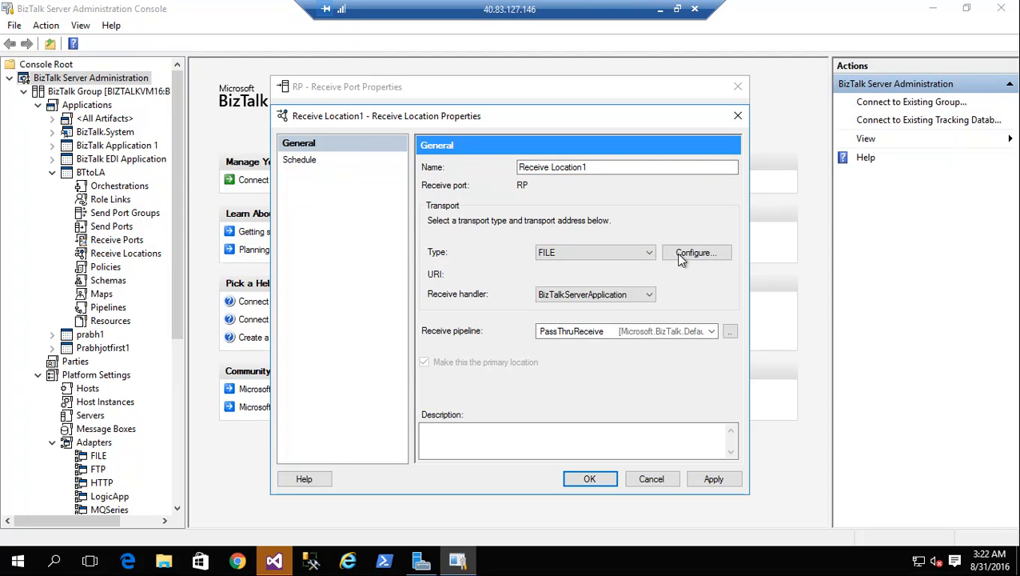
Step: Configure the FILE transport to read from a new folder named in, created inside C:\BizTalkproject\BTtoLA
{"action": "left_click", "coordinate": [693, 254]}
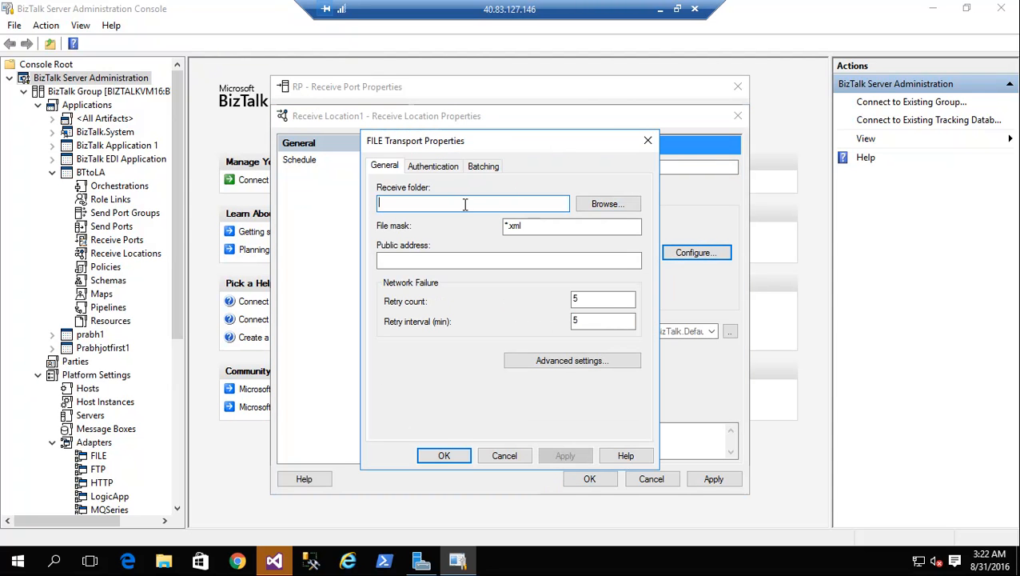
{"action": "left_click", "coordinate": [598, 208]}
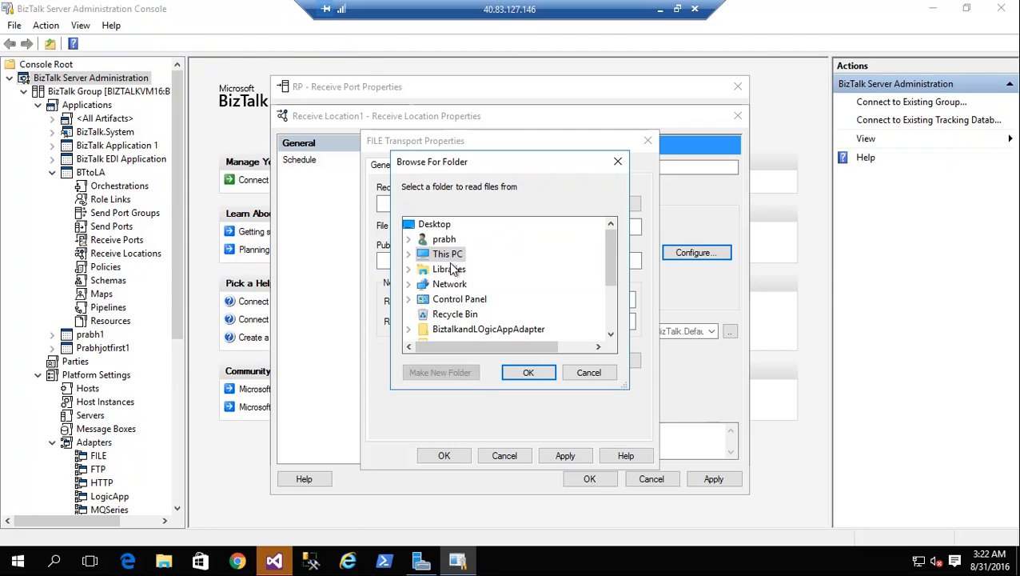
{"action": "double_click", "coordinate": [446, 253]}
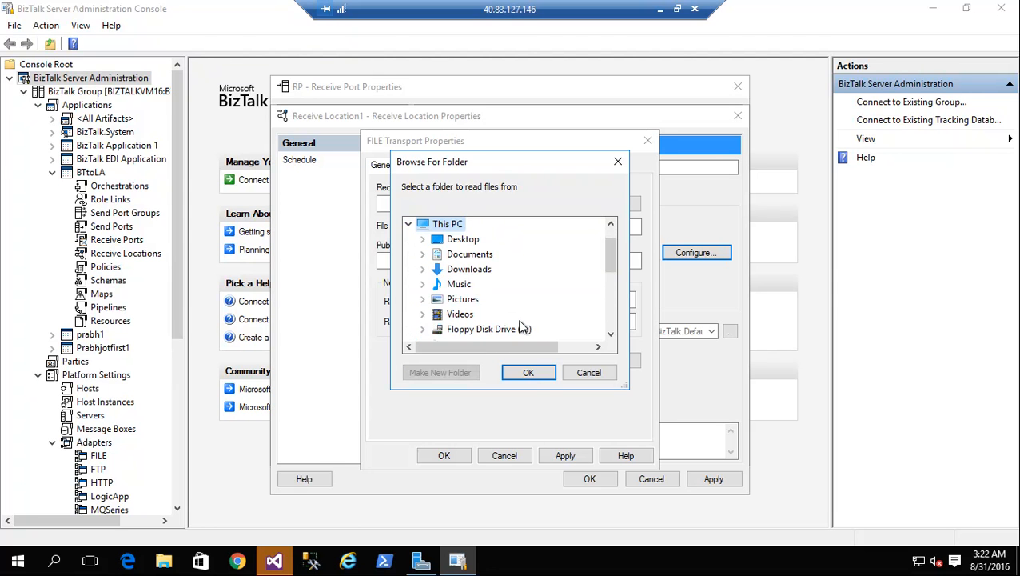
{"action": "left_click", "coordinate": [610, 333]}
{"action": "left_click", "coordinate": [610, 333]}
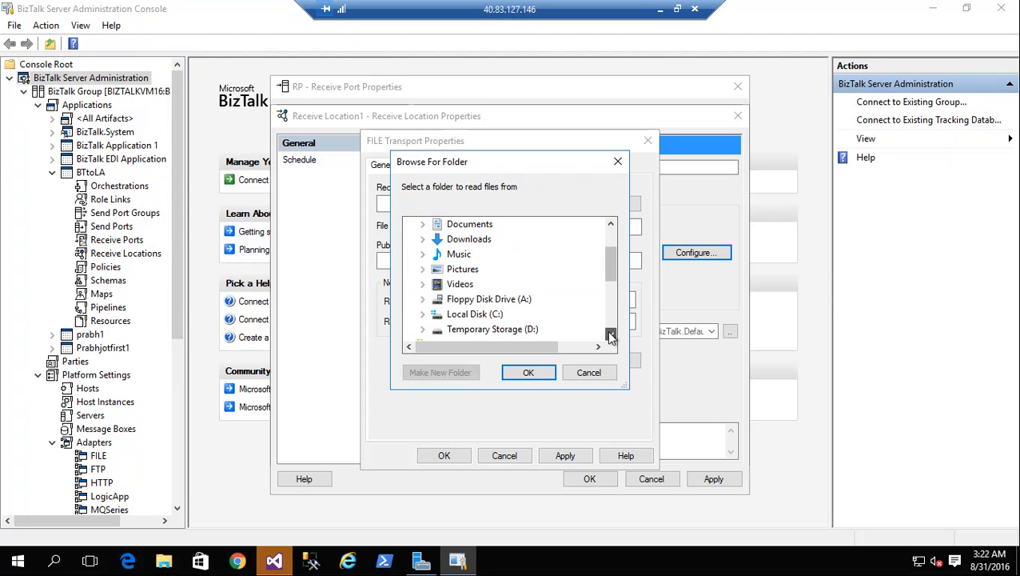
{"action": "double_click", "coordinate": [480, 315]}
{"action": "double_click", "coordinate": [483, 254]}
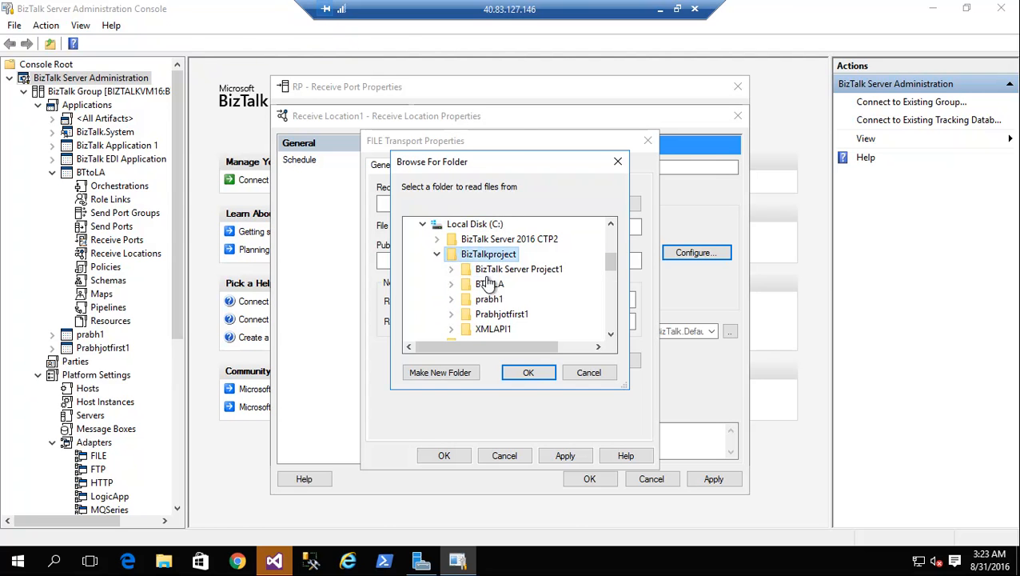
{"action": "double_click", "coordinate": [490, 285]}
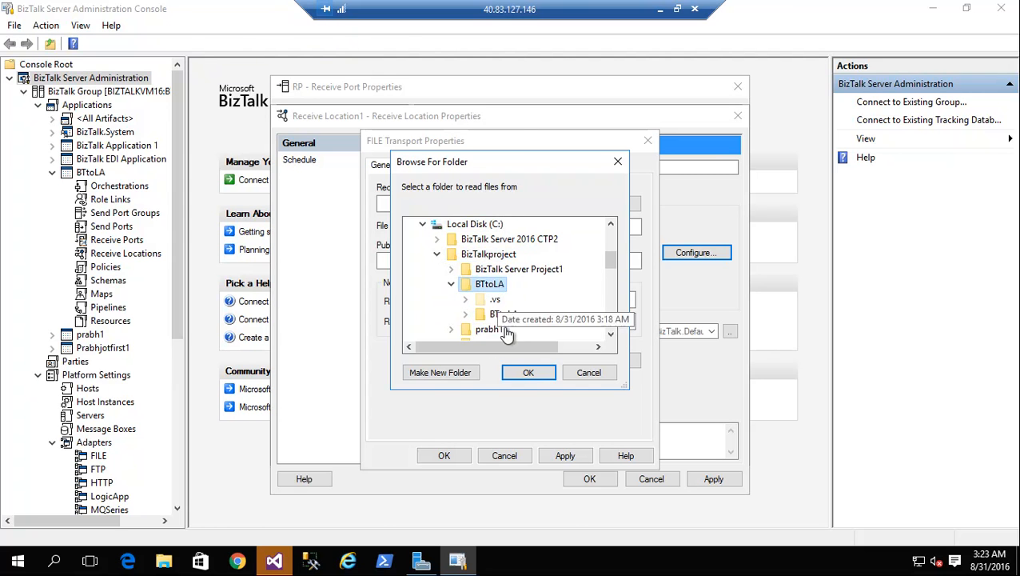
{"action": "left_click", "coordinate": [461, 373]}
{"action": "type", "text": "I"}
{"action": "key", "text": "Return"}
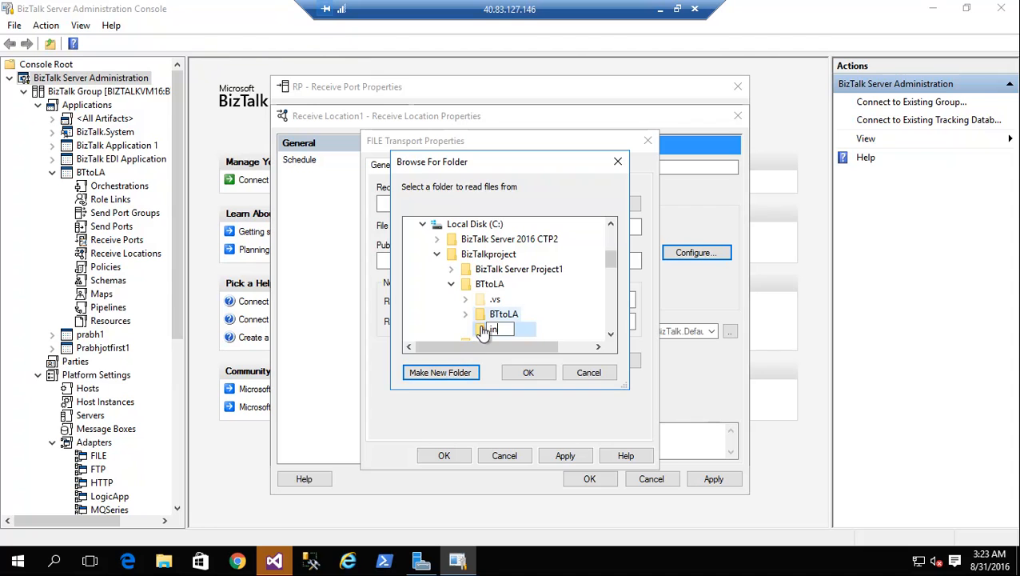
{"action": "left_click", "coordinate": [528, 374]}
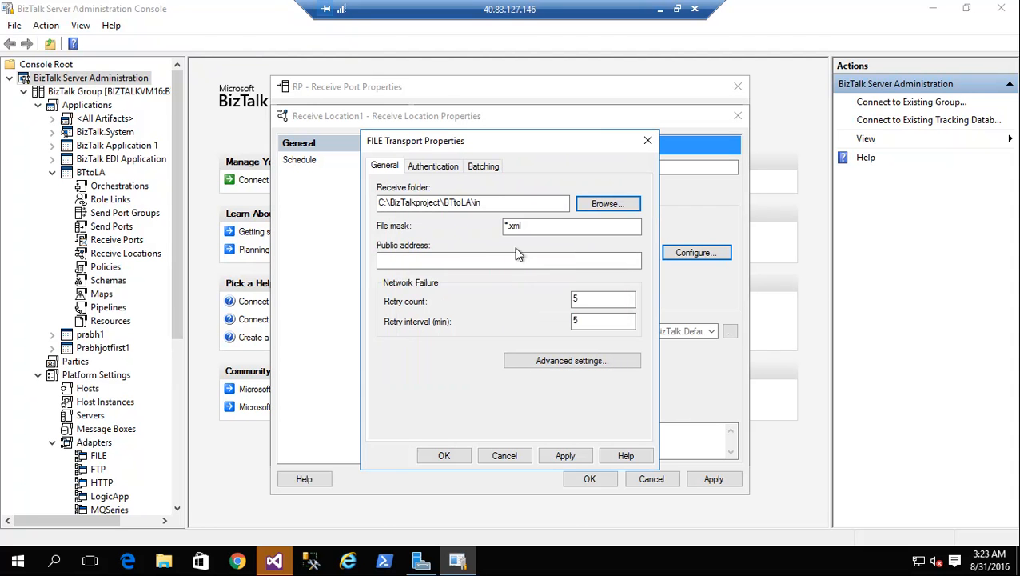
Step: Set the FILE transport's file mask to *.txt and confirm the transport properties
{"action": "left_click", "coordinate": [526, 227]}
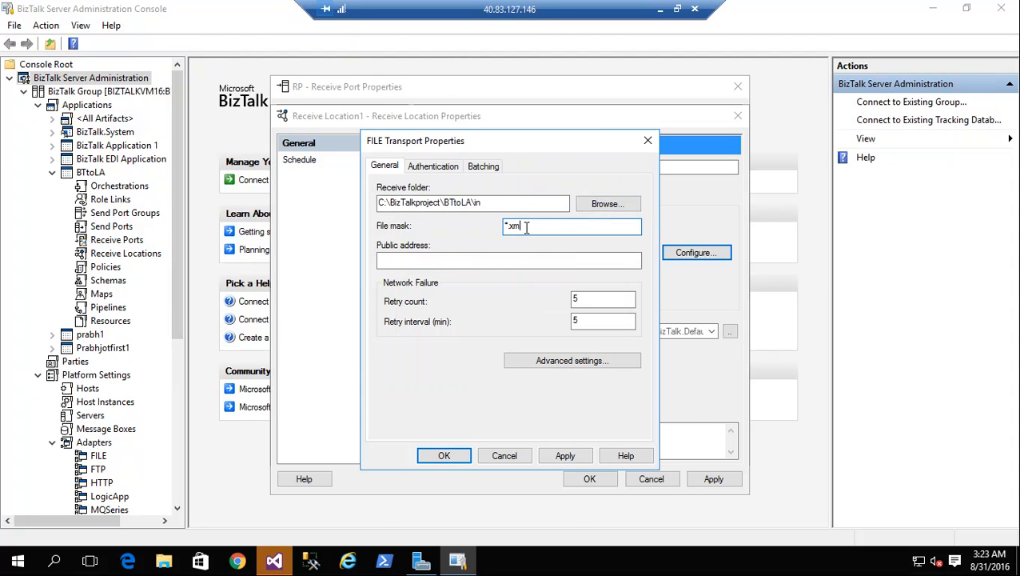
{"action": "key", "text": "BackSpace"}
{"action": "left_click", "coordinate": [446, 456]}
Step: Assign ReceivePipeline1 as the receive pipeline, and save the receive location and the RP receive port
{"action": "left_click", "coordinate": [562, 334]}
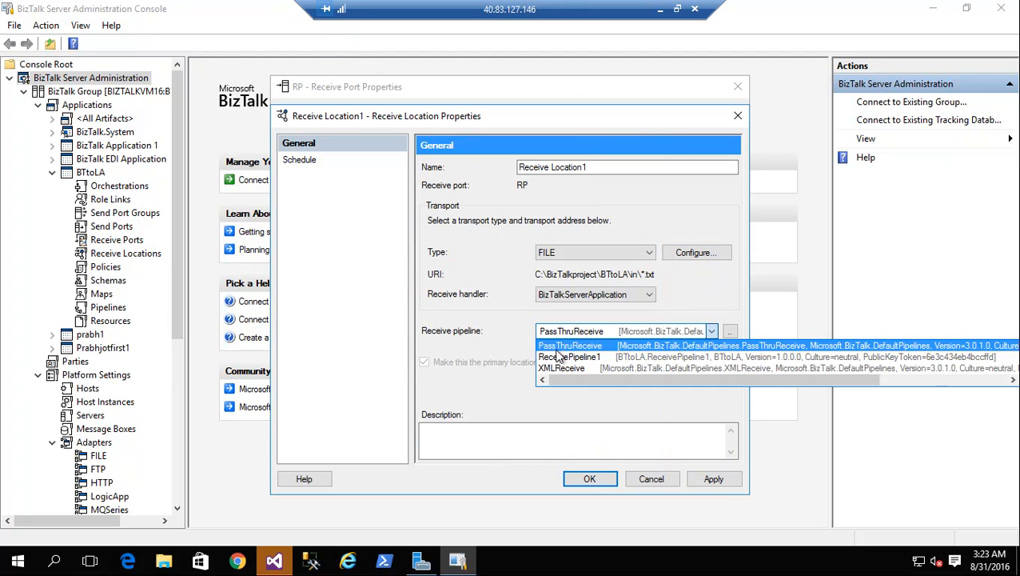
{"action": "left_click", "coordinate": [564, 357]}
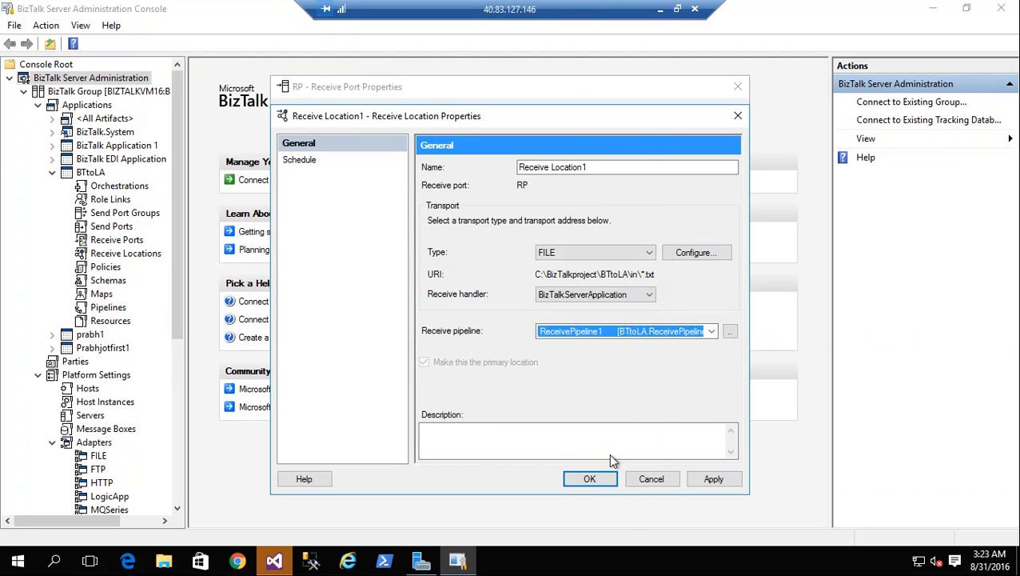
{"action": "left_click", "coordinate": [590, 478]}
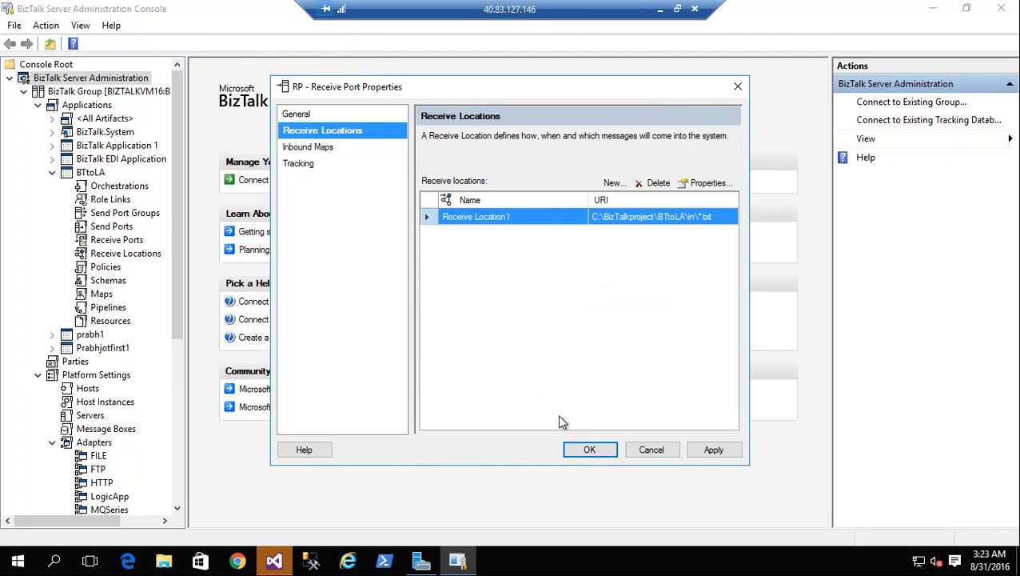
{"action": "left_click", "coordinate": [582, 450]}
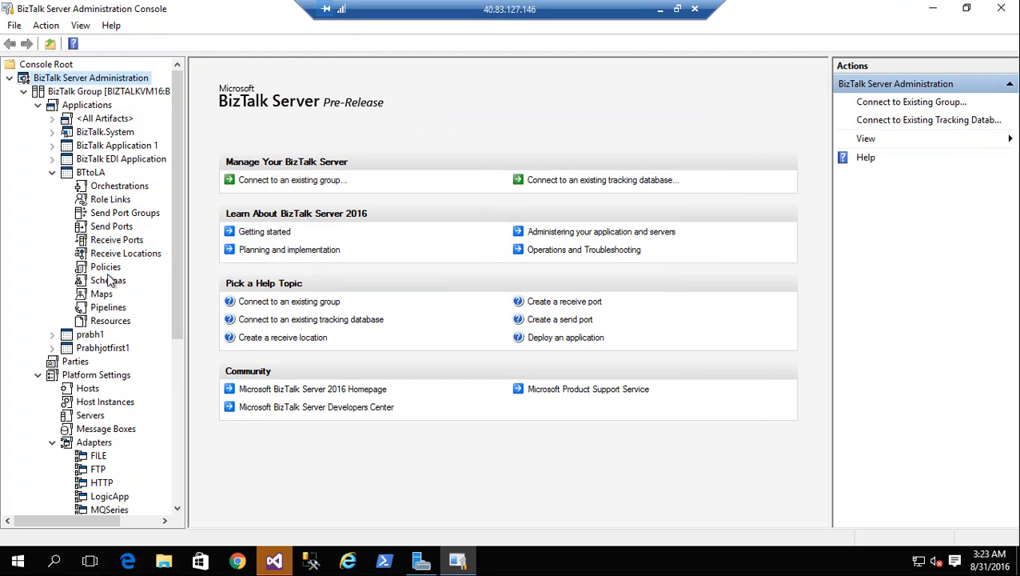
Step: Create a static one-way send port named SendPortbla in the BTtoLA application
{"action": "right_click", "coordinate": [119, 232]}
{"action": "mouse_move", "coordinate": [152, 240]}
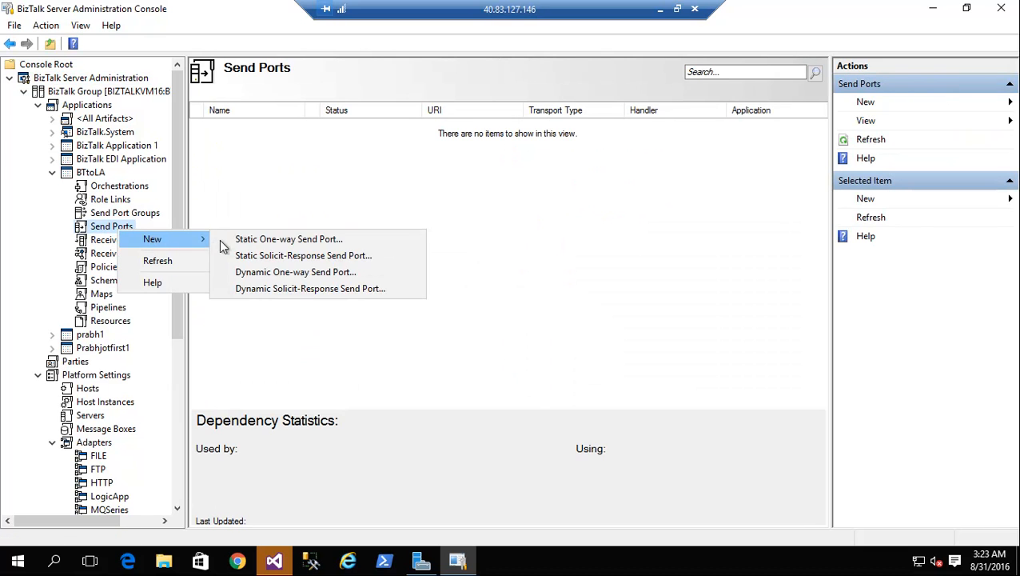
{"action": "left_click", "coordinate": [240, 239]}
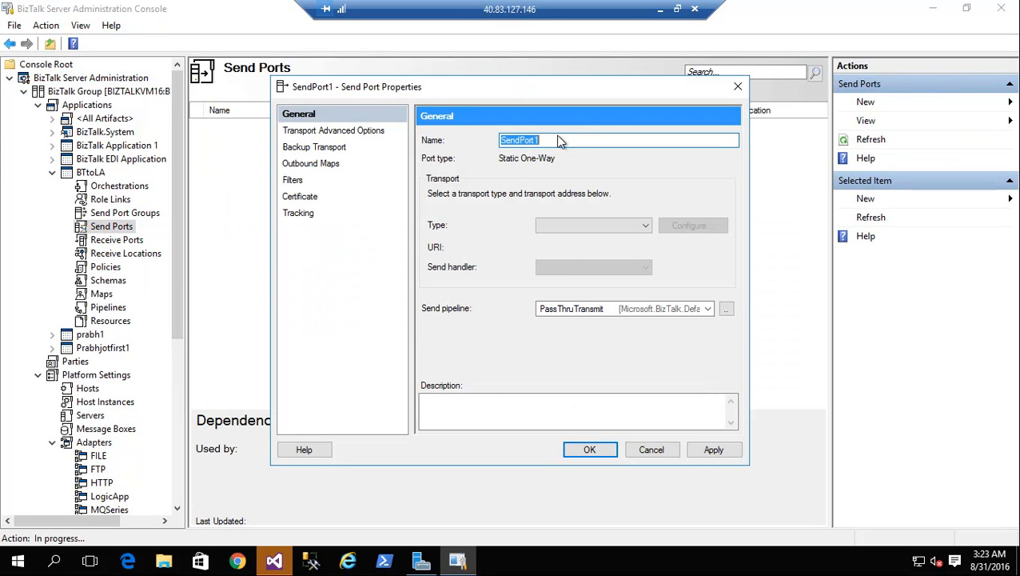
{"action": "left_click", "coordinate": [558, 140]}
{"action": "key", "text": "BackSpace"}
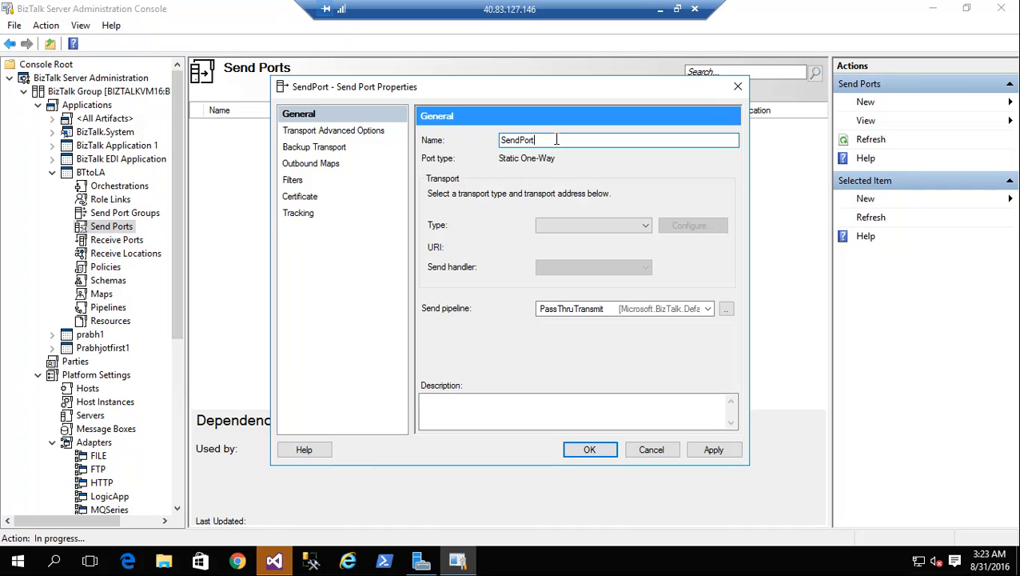
{"action": "type", "text": "bla"}
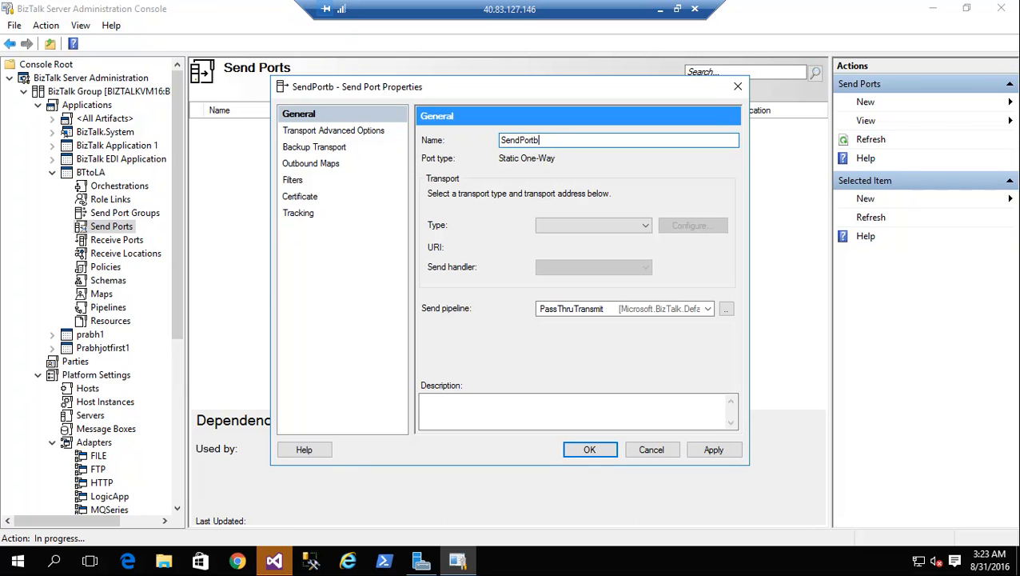
Step: Set the send port's transport type to LogicApp and its send pipeline to SendPipeline1
{"action": "left_click", "coordinate": [613, 225]}
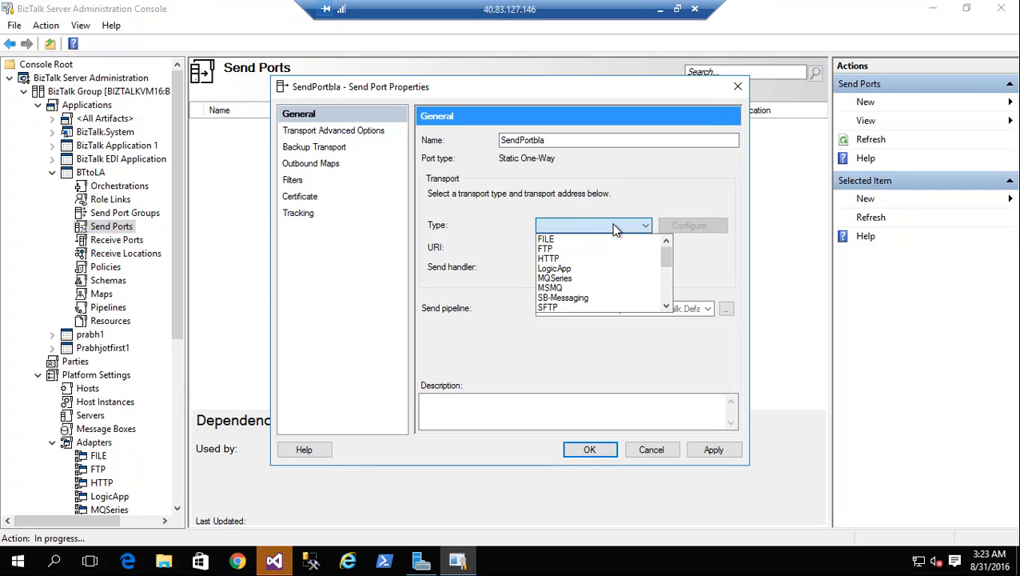
{"action": "left_click", "coordinate": [568, 269]}
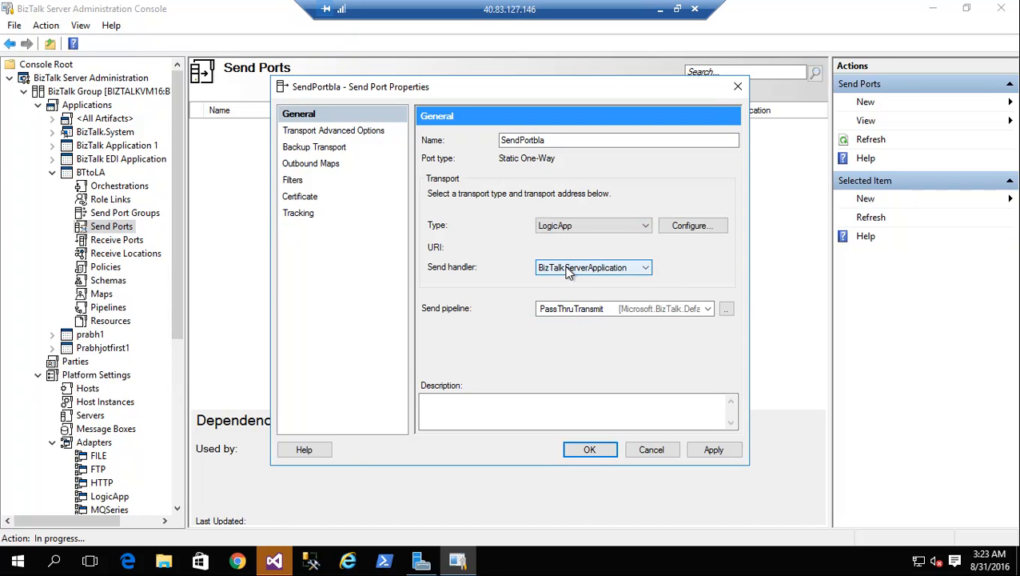
{"action": "left_click", "coordinate": [567, 309]}
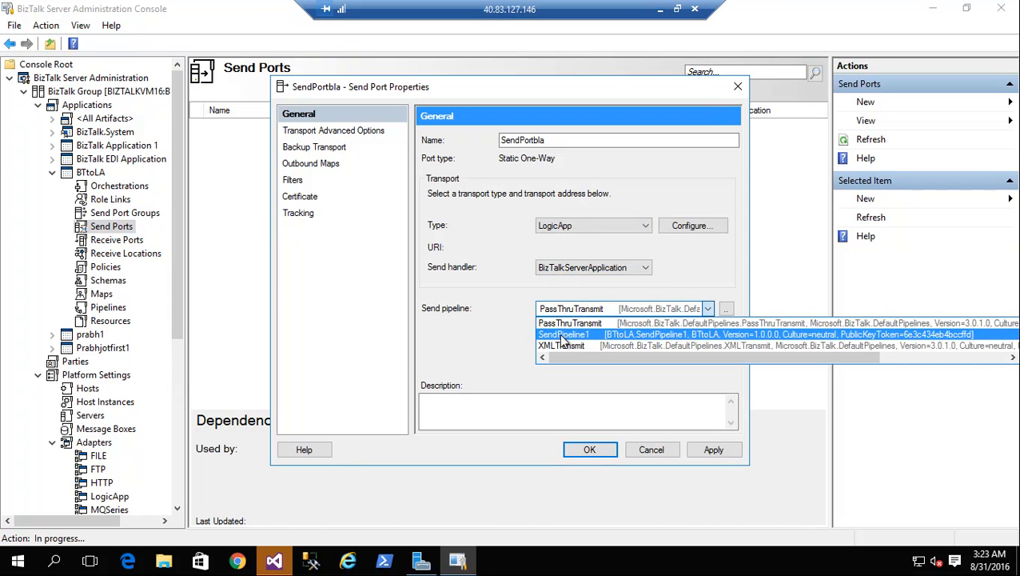
{"action": "left_click", "coordinate": [564, 334]}
Step: Open the send port's transport configuration, and copy the callback URL of logicapponcloud's manual trigger in the Azure portal
{"action": "left_click", "coordinate": [696, 227]}
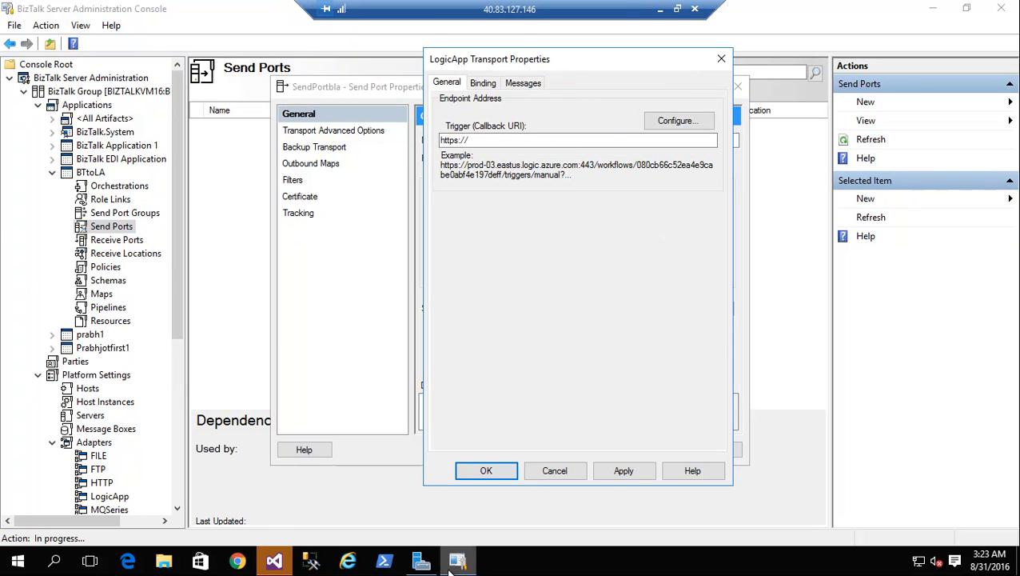
{"action": "left_click", "coordinate": [658, 10]}
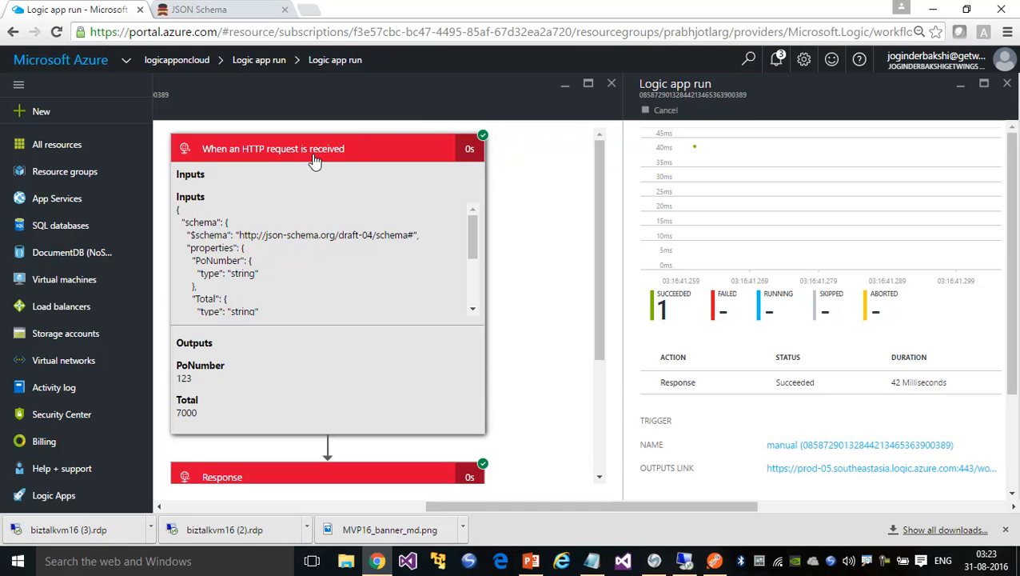
{"action": "left_click", "coordinate": [1007, 83]}
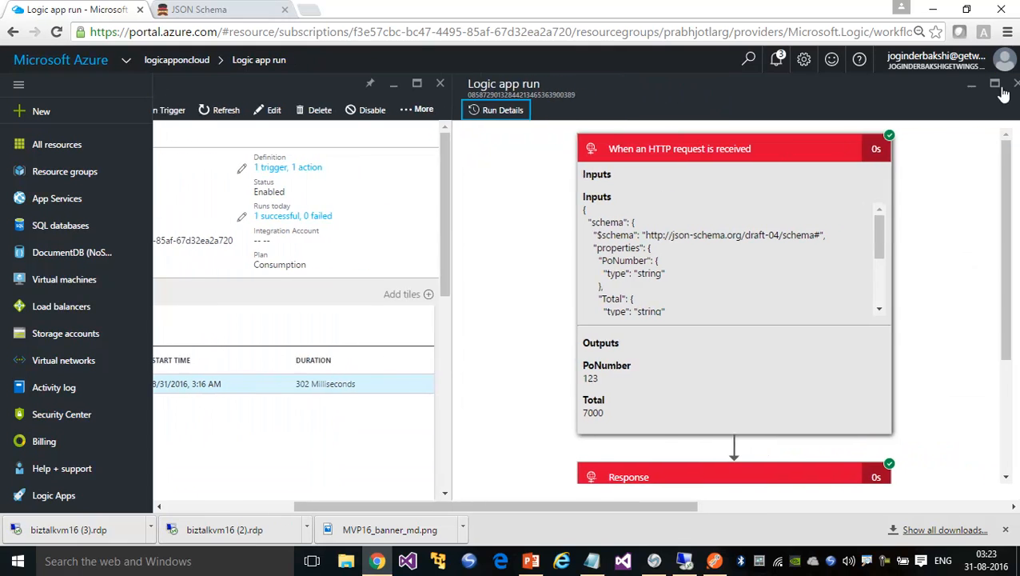
{"action": "left_click", "coordinate": [1006, 85]}
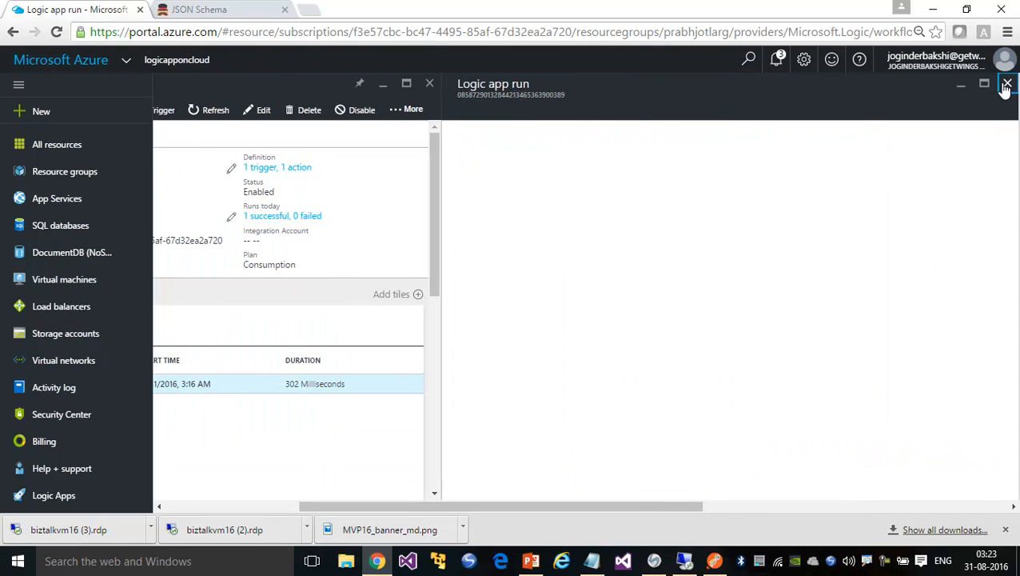
{"action": "left_click_drag", "start_coordinate": [725, 224], "coordinate": [719, 350]}
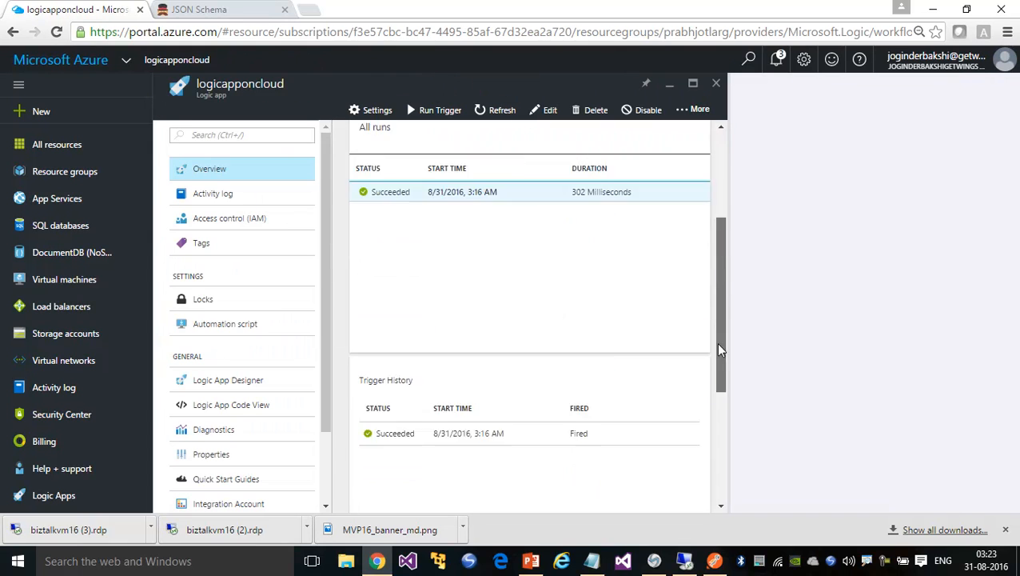
{"action": "scroll", "coordinate": [553, 421], "scroll_direction": "down", "scroll_amount": 2}
{"action": "left_click", "coordinate": [374, 480]}
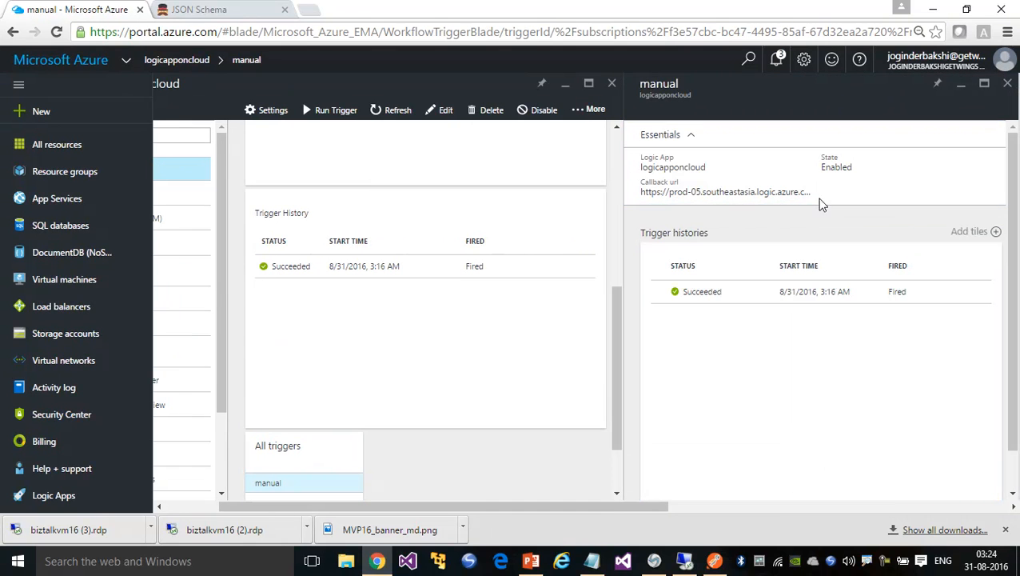
{"action": "left_click", "coordinate": [810, 196]}
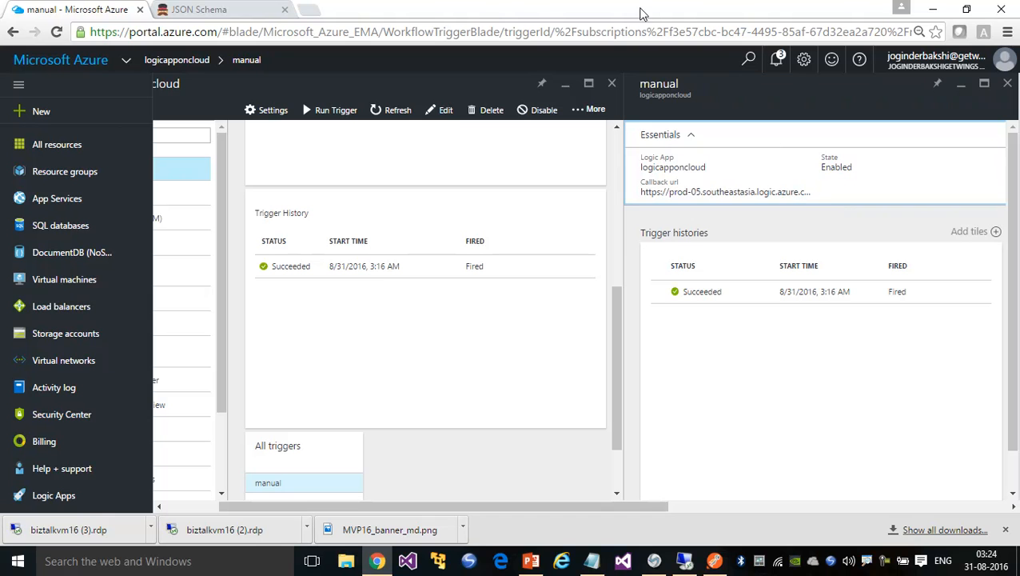
Step: Return to the remote BizTalk session, paste the copied URL as the LogicApp trigger's callback URI, and confirm the transport properties
{"action": "left_click", "coordinate": [933, 9]}
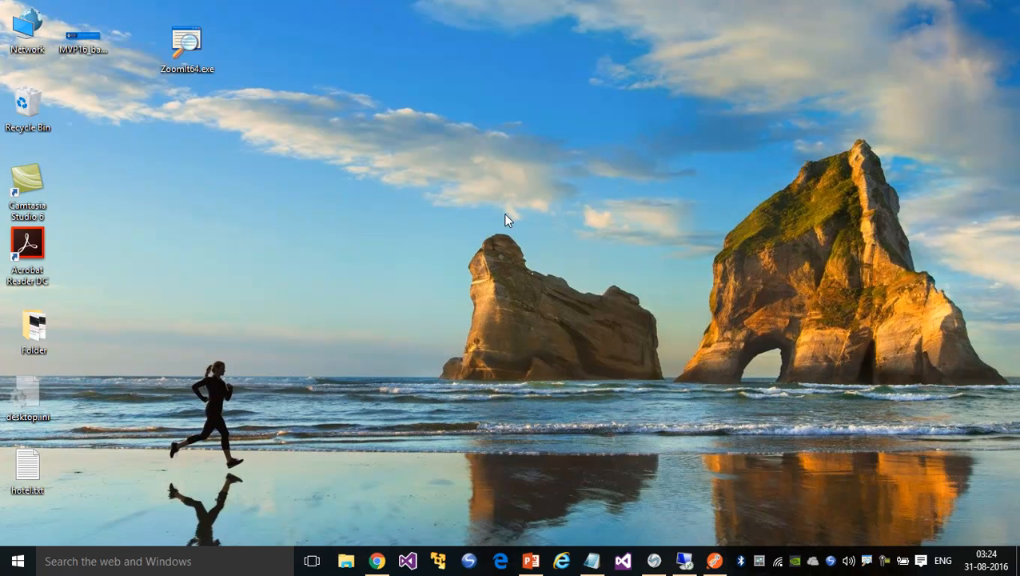
{"action": "left_click", "coordinate": [685, 560]}
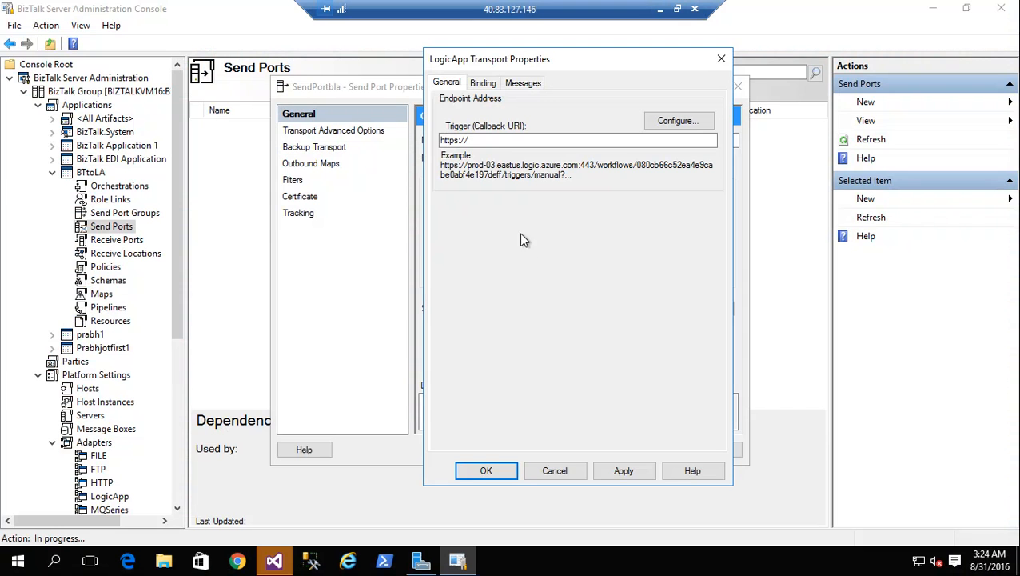
{"action": "left_click_drag", "start_coordinate": [486, 141], "coordinate": [404, 133]}
{"action": "key", "text": "ctrl+v"}
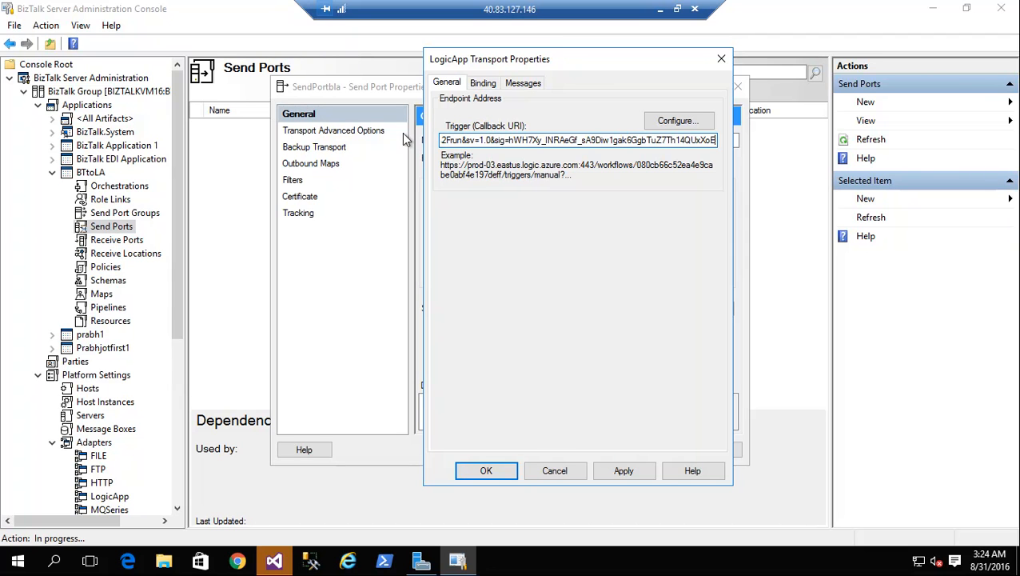
{"action": "left_click", "coordinate": [499, 464]}
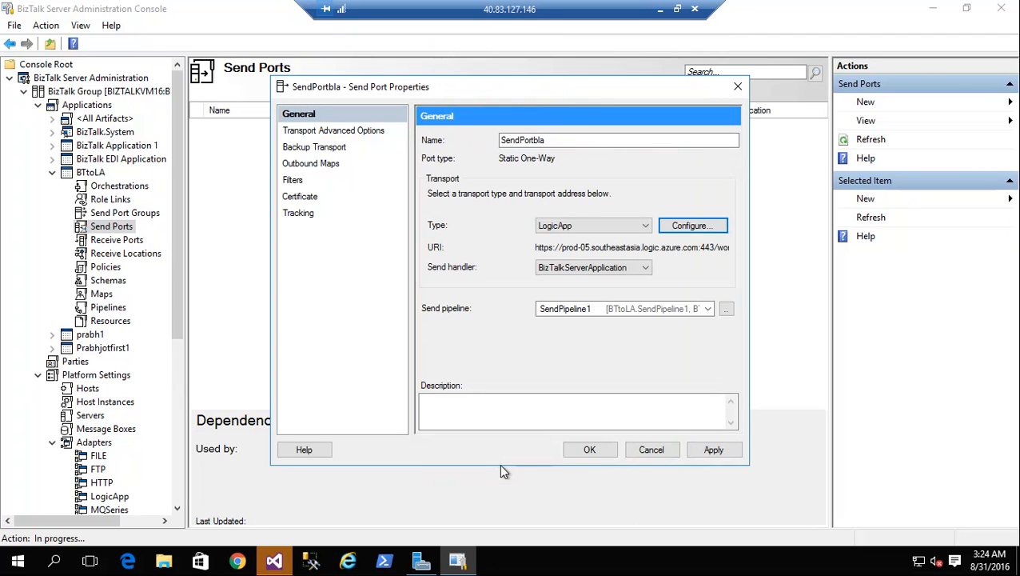
Step: Add the outbound HTTP header Content-Type:application/json to SendPortbla's LogicApp transport, and confirm the transport and send port properties
{"action": "left_click", "coordinate": [692, 225]}
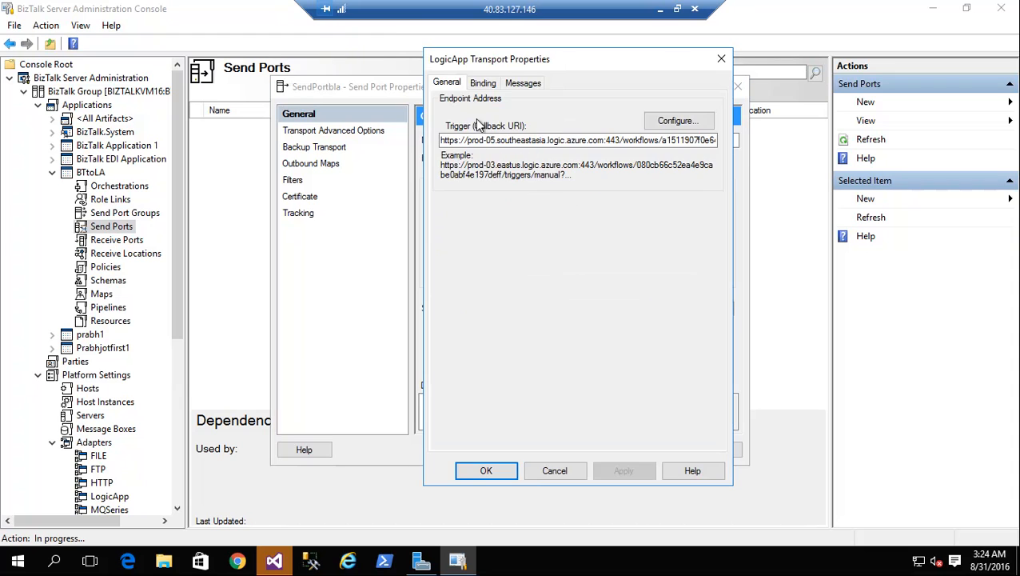
{"action": "left_click", "coordinate": [531, 81]}
{"action": "left_click", "coordinate": [503, 142]}
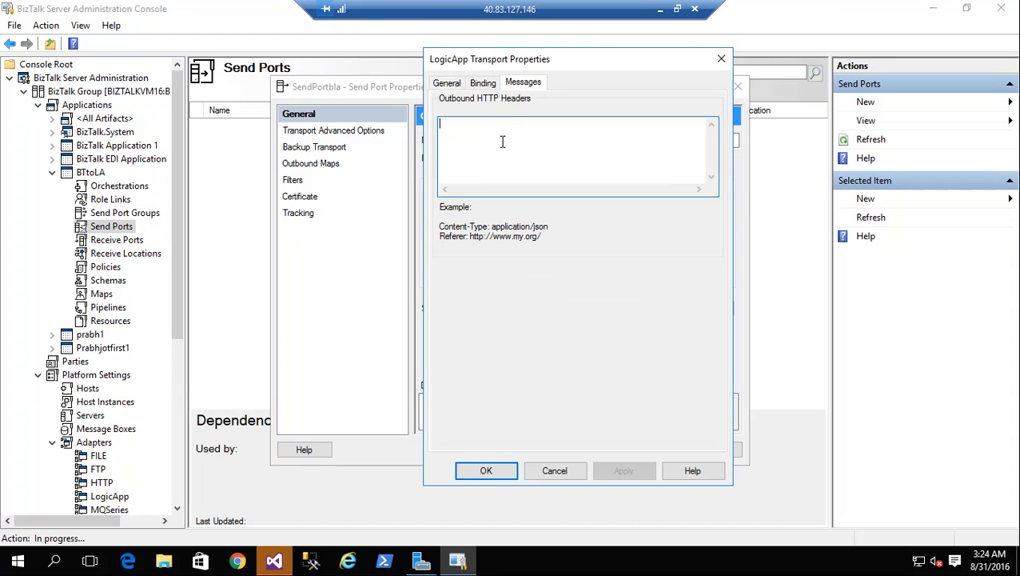
{"action": "type", "text": "Content-Type:application/json"}
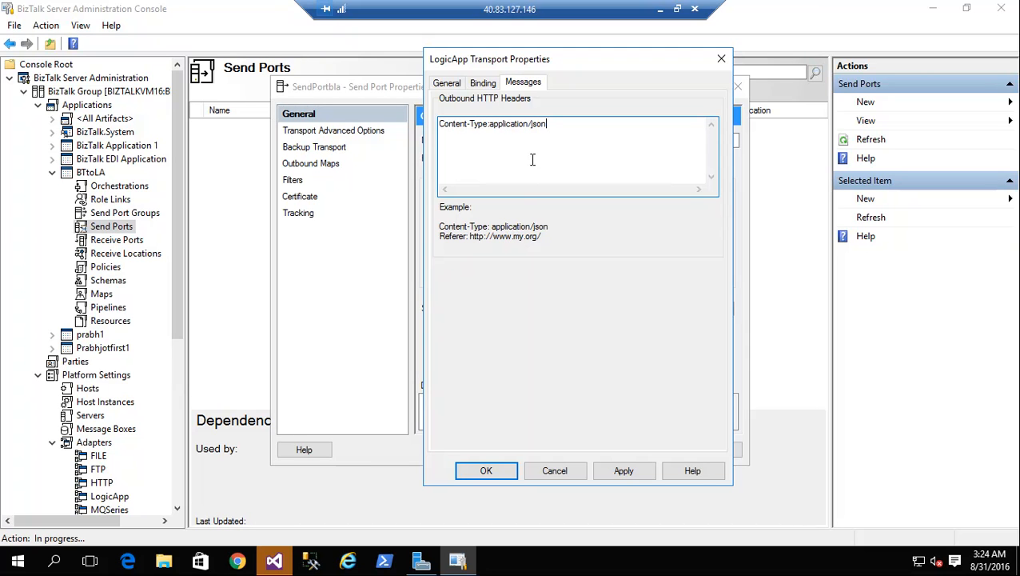
{"action": "left_click", "coordinate": [608, 472]}
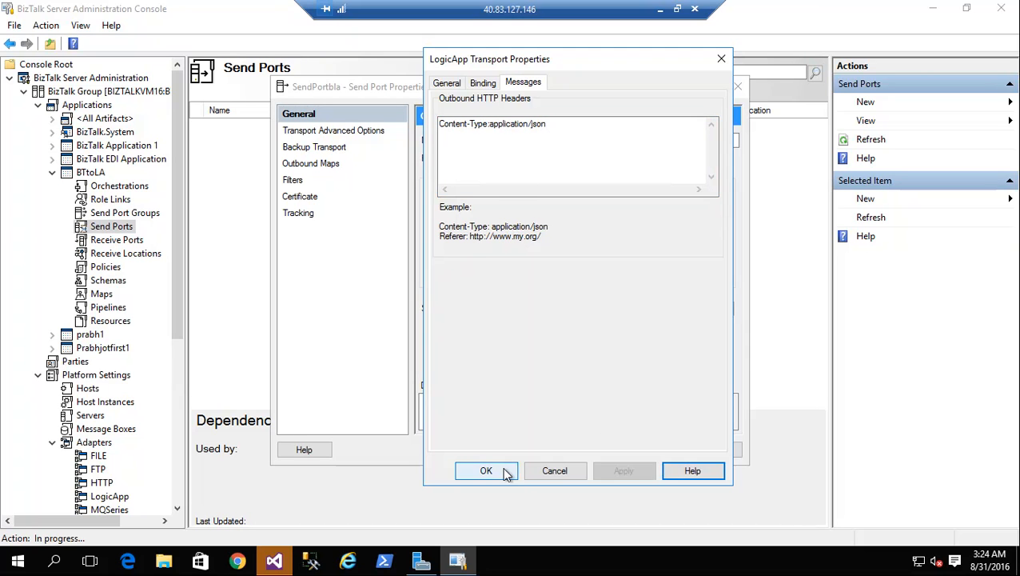
{"action": "left_click", "coordinate": [488, 470]}
{"action": "left_click", "coordinate": [592, 449]}
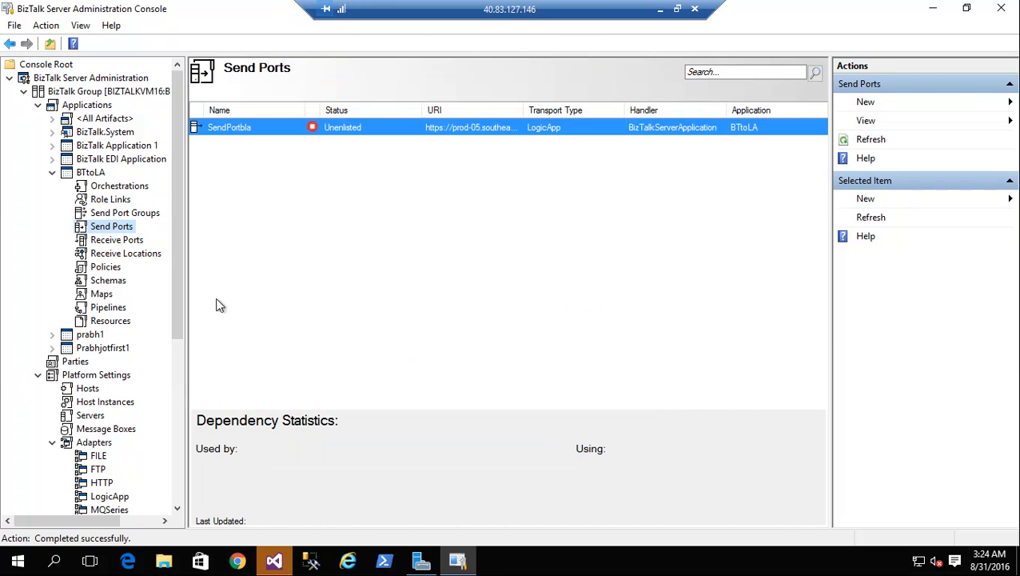
Step: Start the BTtoLA application
{"action": "right_click", "coordinate": [98, 175]}
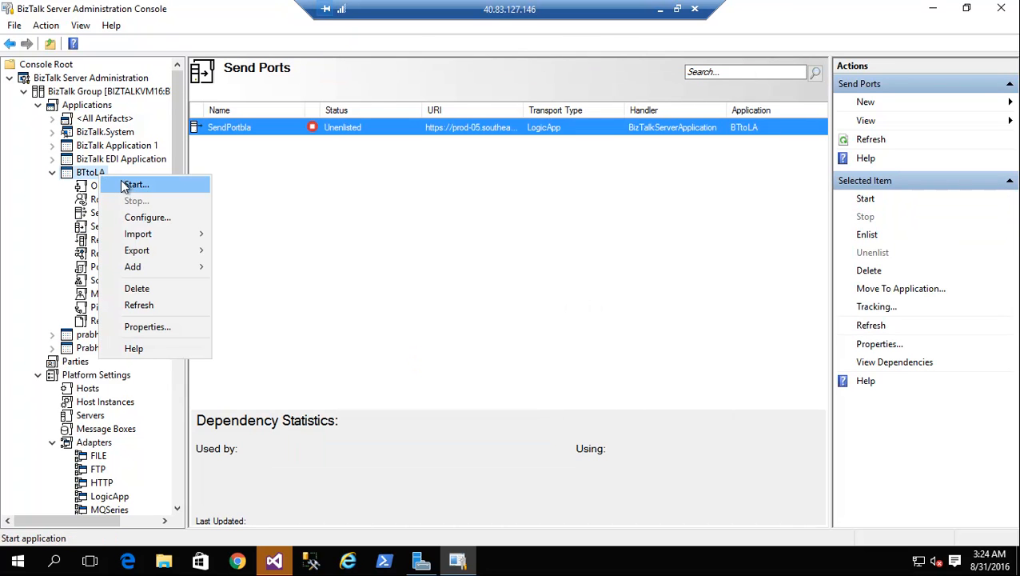
{"action": "left_click", "coordinate": [127, 184]}
{"action": "left_click", "coordinate": [515, 279]}
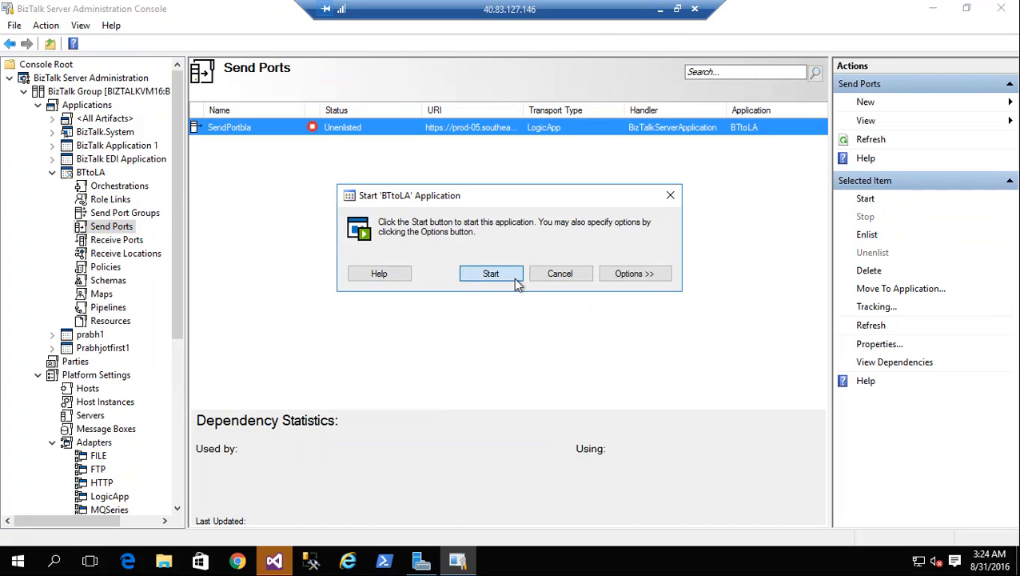
Step: In C:\BizTalkproject\BTtoLA, set the Total in sample.txt to 15000, save the file, and open the in folder
{"action": "left_click", "coordinate": [163, 564]}
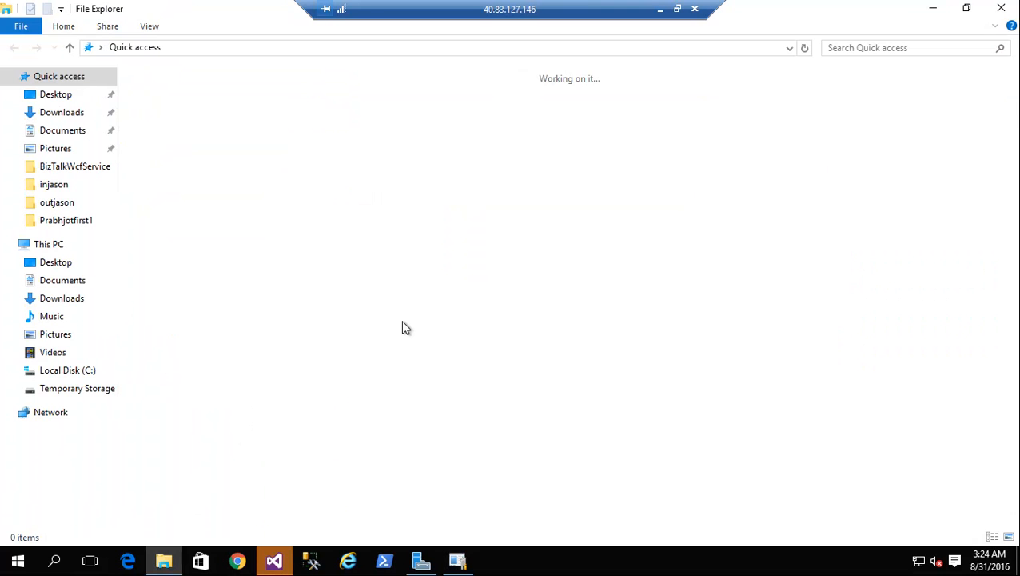
{"action": "left_click", "coordinate": [85, 371]}
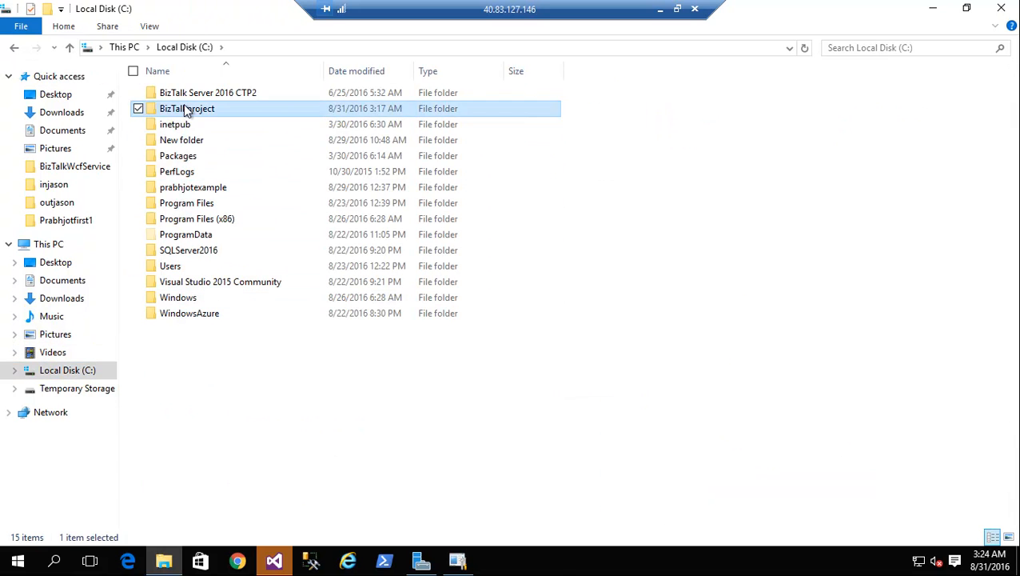
{"action": "double_click", "coordinate": [186, 109]}
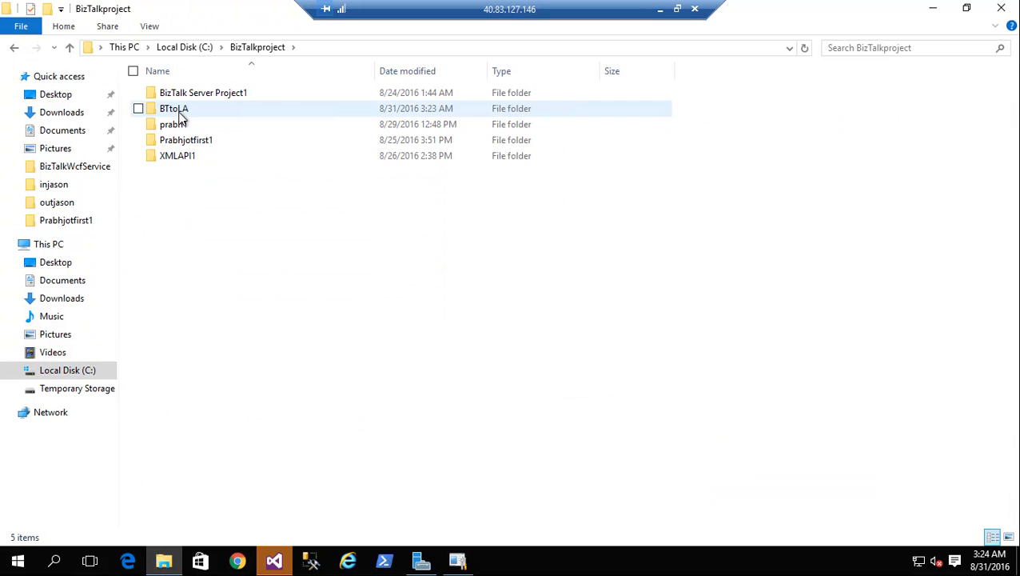
{"action": "double_click", "coordinate": [180, 115]}
{"action": "left_click", "coordinate": [180, 158]}
{"action": "right_click", "coordinate": [179, 157]}
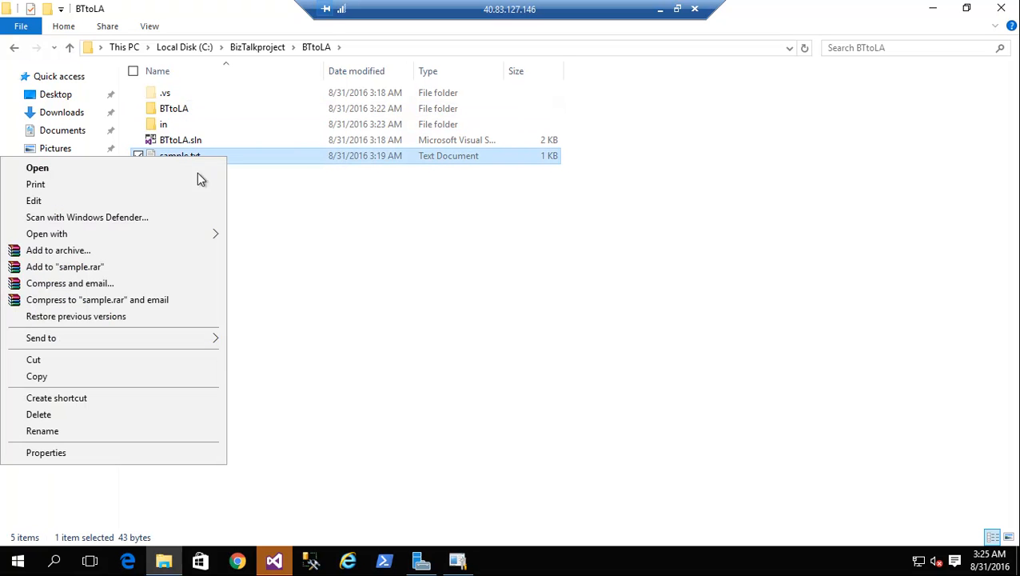
{"action": "left_click", "coordinate": [154, 203]}
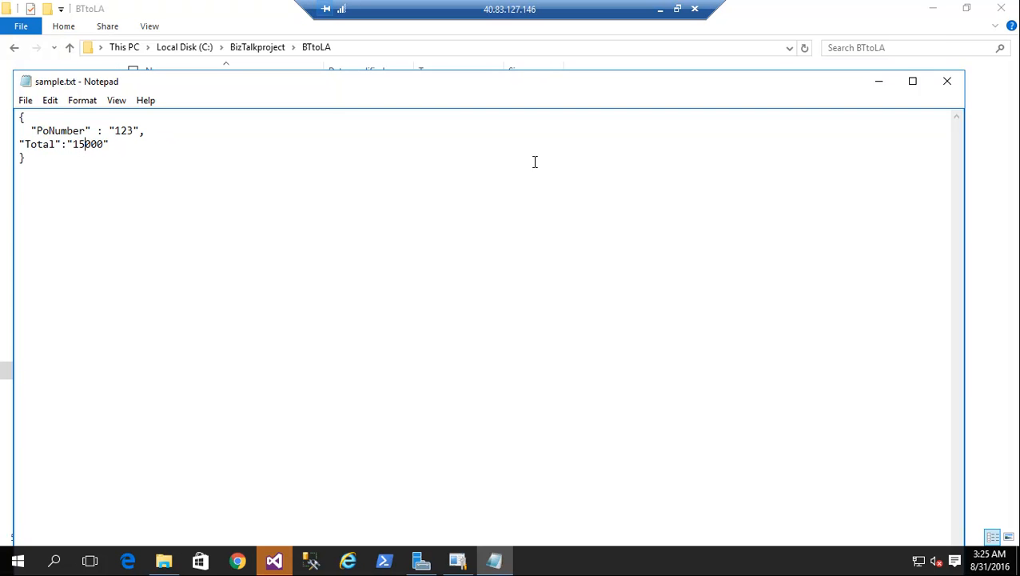
{"action": "left_click", "coordinate": [947, 81]}
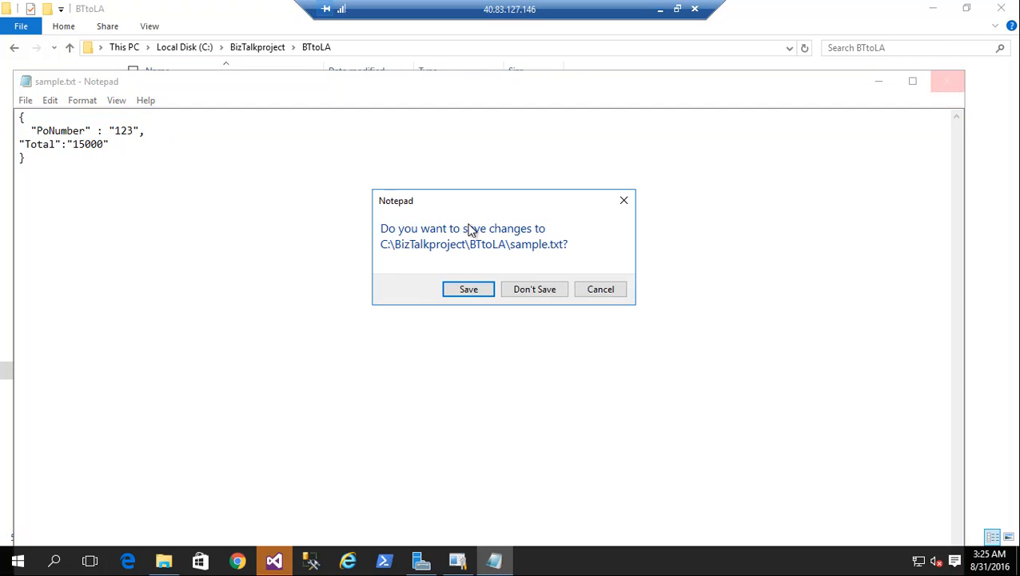
{"action": "left_click", "coordinate": [468, 289]}
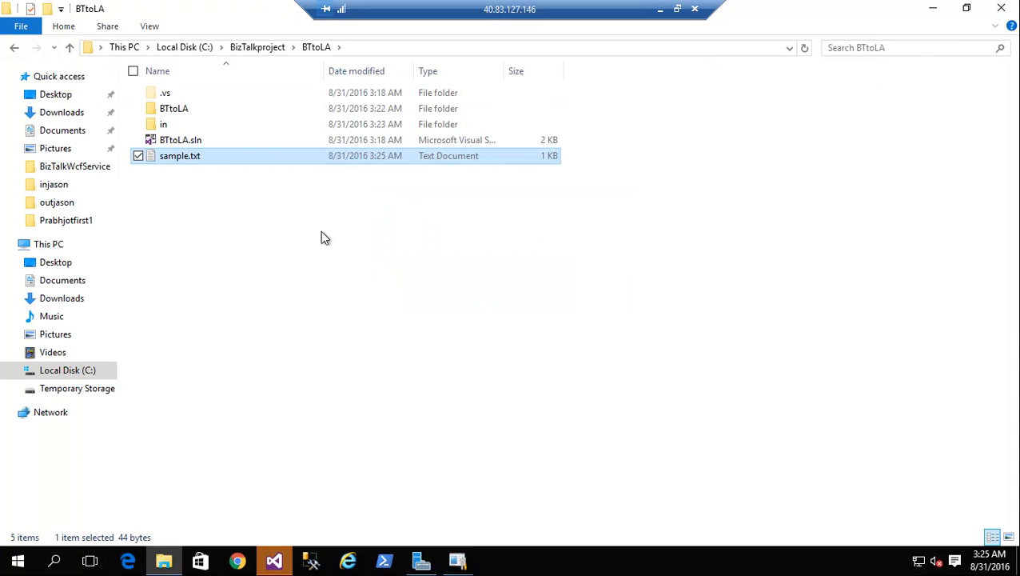
{"action": "left_click", "coordinate": [172, 110]}
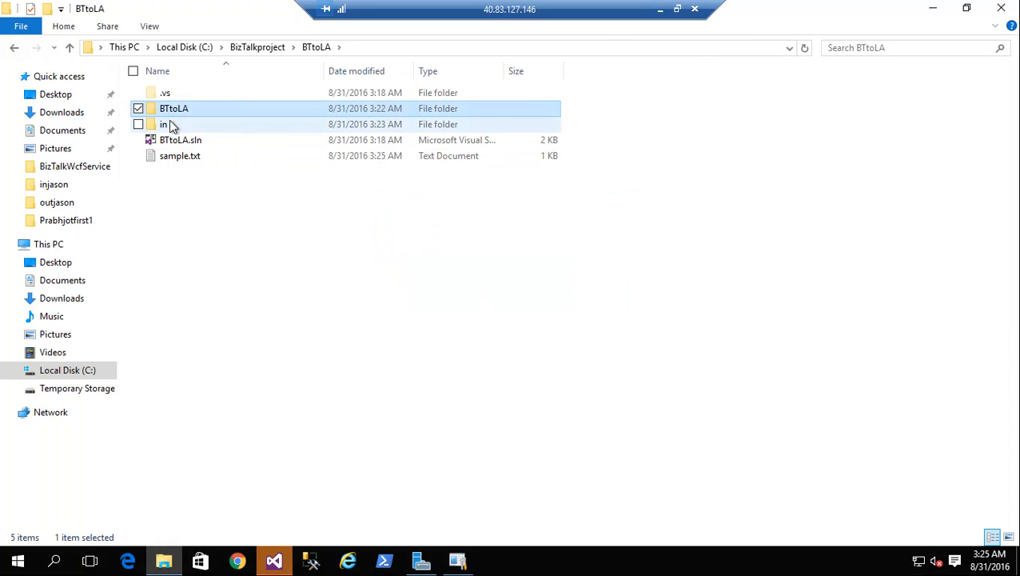
{"action": "double_click", "coordinate": [166, 124]}
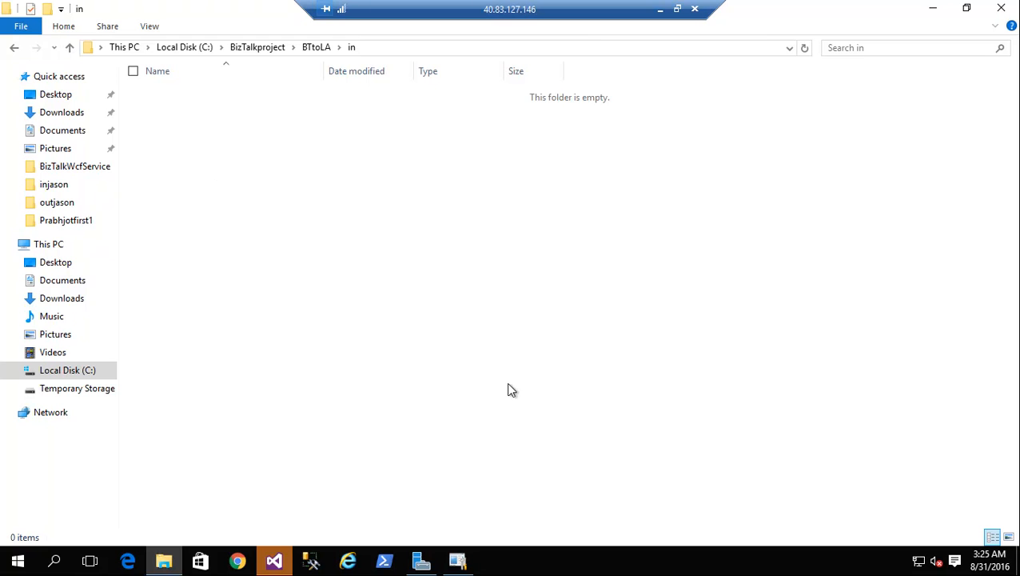
Step: Switch to the BizTalk Server Administration Console and add a filter on the BTS.ReceivePortName property to SendPortbla
{"action": "left_click", "coordinate": [456, 561]}
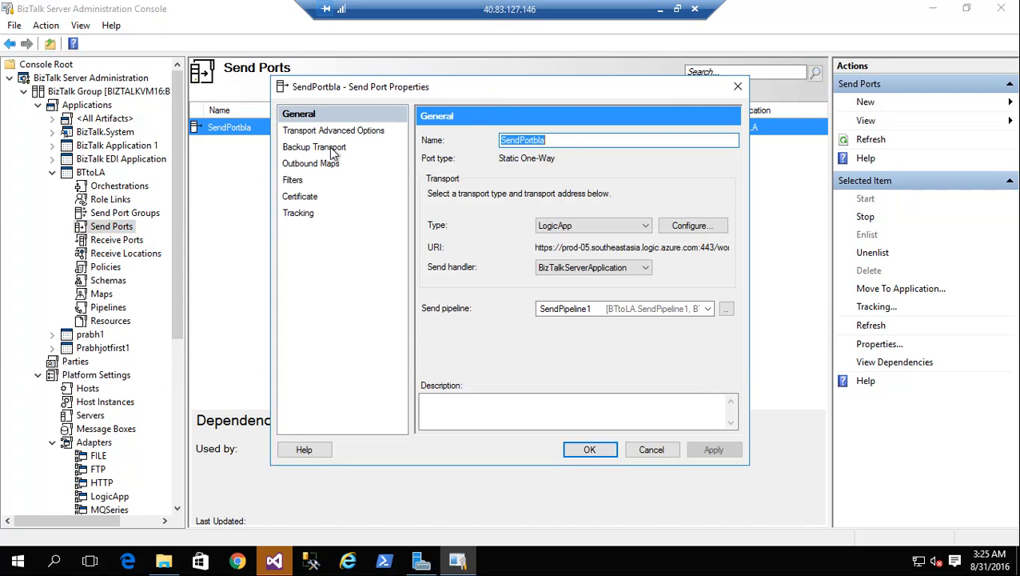
{"action": "left_click", "coordinate": [302, 178]}
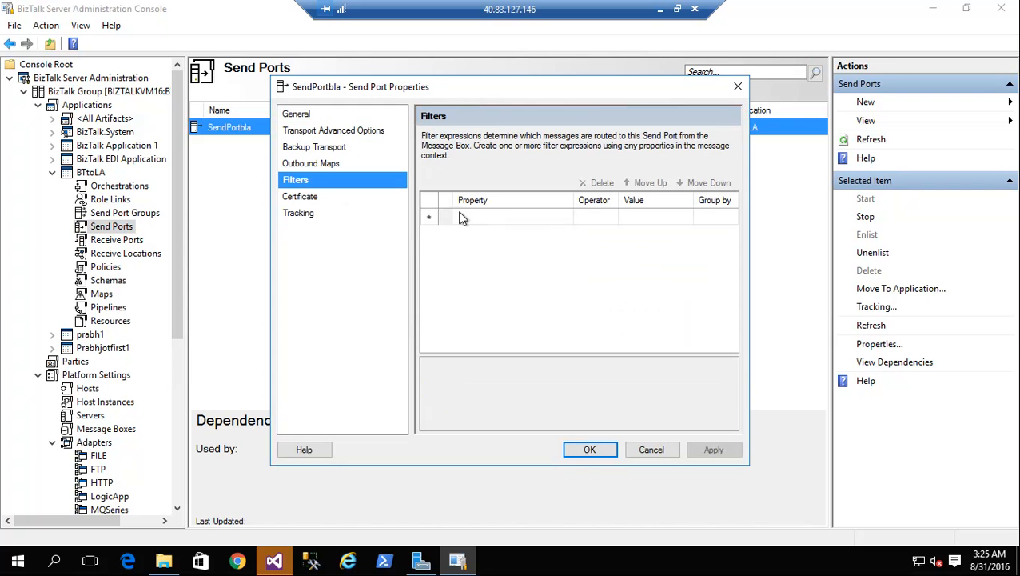
{"action": "left_click", "coordinate": [551, 217]}
{"action": "left_click", "coordinate": [565, 216]}
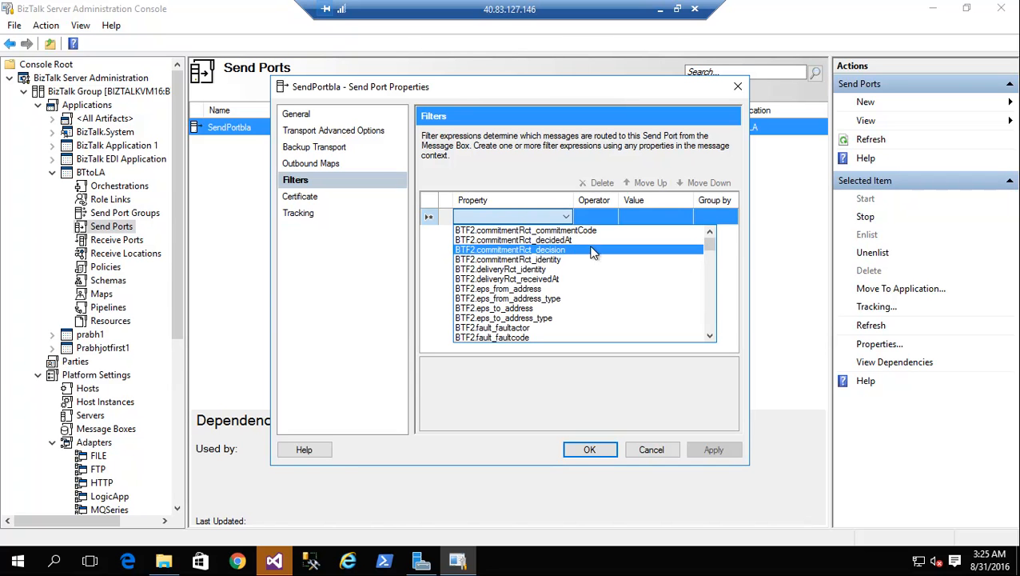
{"action": "scroll", "coordinate": [714, 256], "scroll_direction": "down", "scroll_amount": 20}
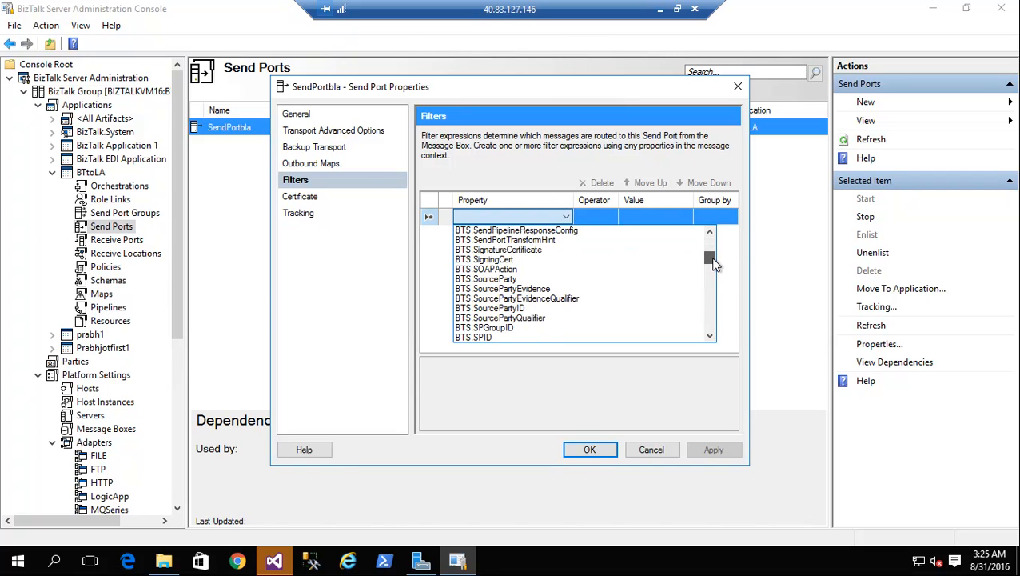
{"action": "scroll", "coordinate": [714, 268], "scroll_direction": "up", "scroll_amount": 10}
{"action": "scroll", "coordinate": [714, 268], "scroll_direction": "down", "scroll_amount": 8}
{"action": "scroll", "coordinate": [714, 264], "scroll_direction": "up", "scroll_amount": 10}
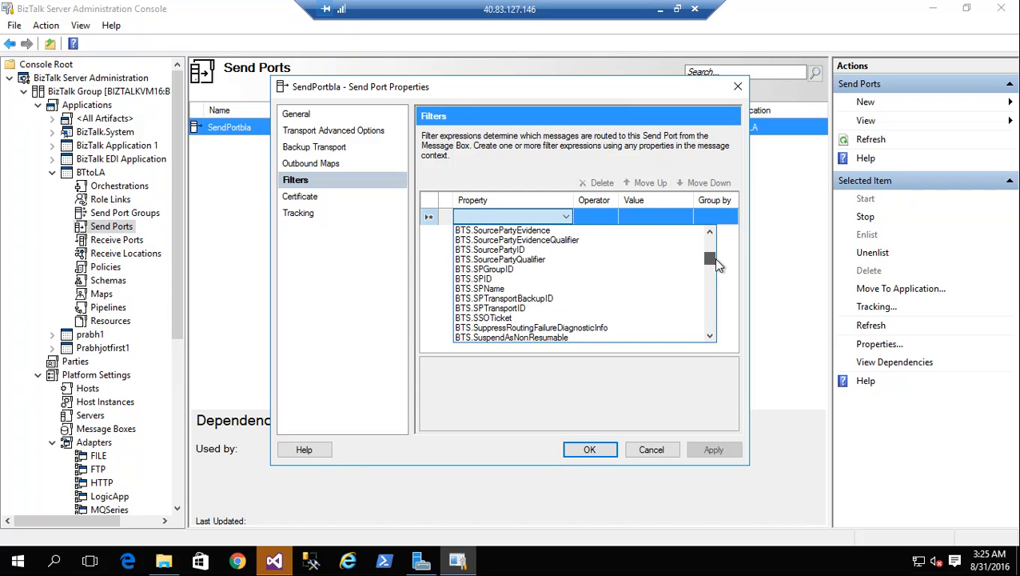
{"action": "left_click", "coordinate": [709, 338]}
{"action": "left_click", "coordinate": [709, 337]}
{"action": "left_click", "coordinate": [709, 337]}
{"action": "left_click", "coordinate": [709, 338]}
{"action": "left_click", "coordinate": [709, 337]}
{"action": "left_click", "coordinate": [710, 337]}
{"action": "double_click", "coordinate": [709, 337]}
{"action": "left_click", "coordinate": [709, 337]}
{"action": "double_click", "coordinate": [709, 337]}
{"action": "left_click", "coordinate": [709, 337]}
{"action": "left_click", "coordinate": [710, 337]}
{"action": "double_click", "coordinate": [709, 337]}
{"action": "left_click", "coordinate": [709, 338]}
{"action": "left_click", "coordinate": [709, 336]}
{"action": "left_click", "coordinate": [709, 336]}
{"action": "double_click", "coordinate": [709, 335]}
{"action": "double_click", "coordinate": [709, 336]}
{"action": "left_click", "coordinate": [709, 335]}
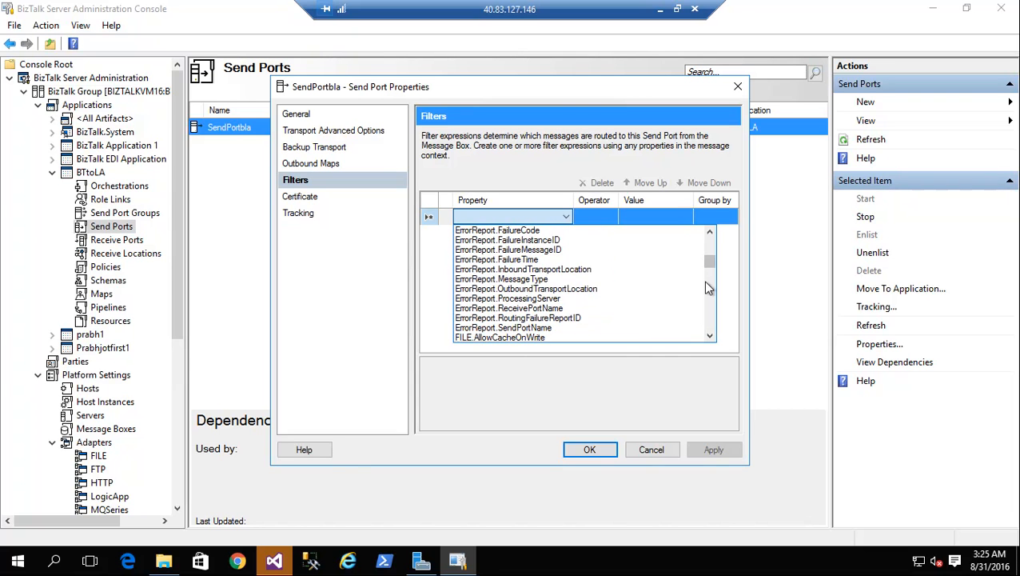
{"action": "left_click_drag", "start_coordinate": [709, 259], "coordinate": [709, 248]}
{"action": "left_click_drag", "start_coordinate": [711, 251], "coordinate": [711, 245]}
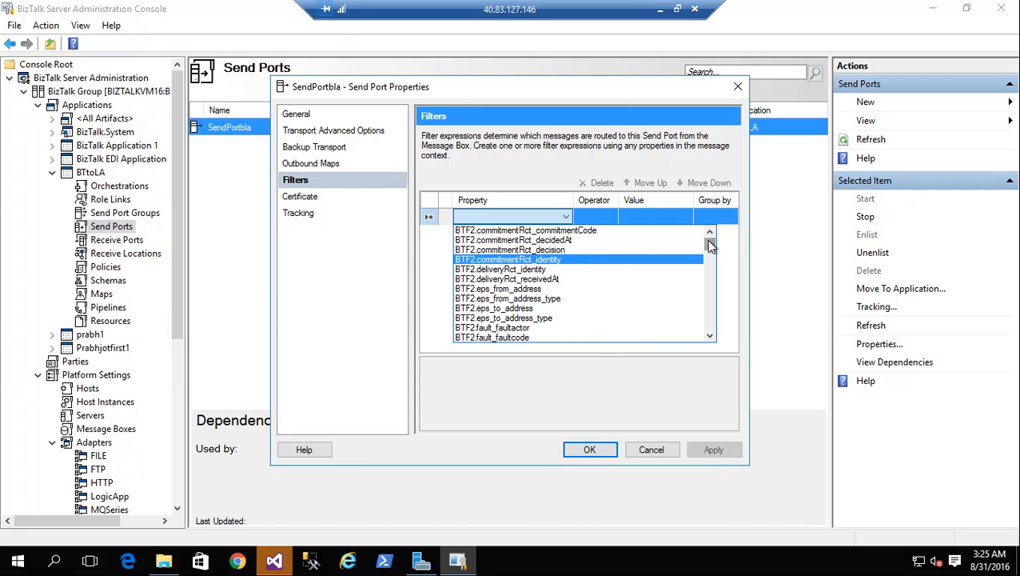
{"action": "scroll", "coordinate": [713, 291], "scroll_direction": "down", "scroll_amount": 8}
{"action": "scroll", "coordinate": [713, 295], "scroll_direction": "down", "scroll_amount": 4}
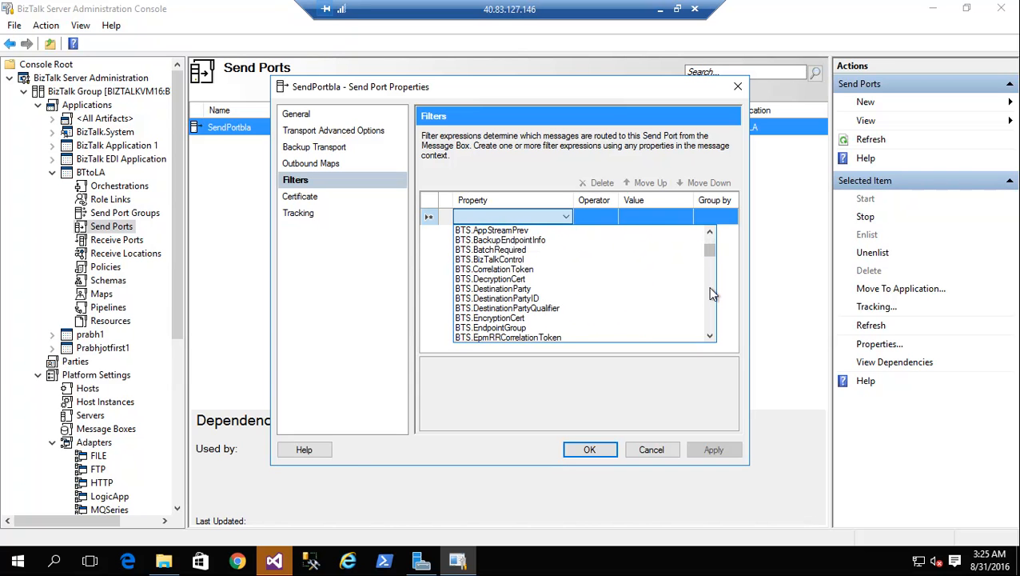
{"action": "scroll", "coordinate": [712, 294], "scroll_direction": "down", "scroll_amount": 5}
{"action": "scroll", "coordinate": [713, 294], "scroll_direction": "down", "scroll_amount": 10}
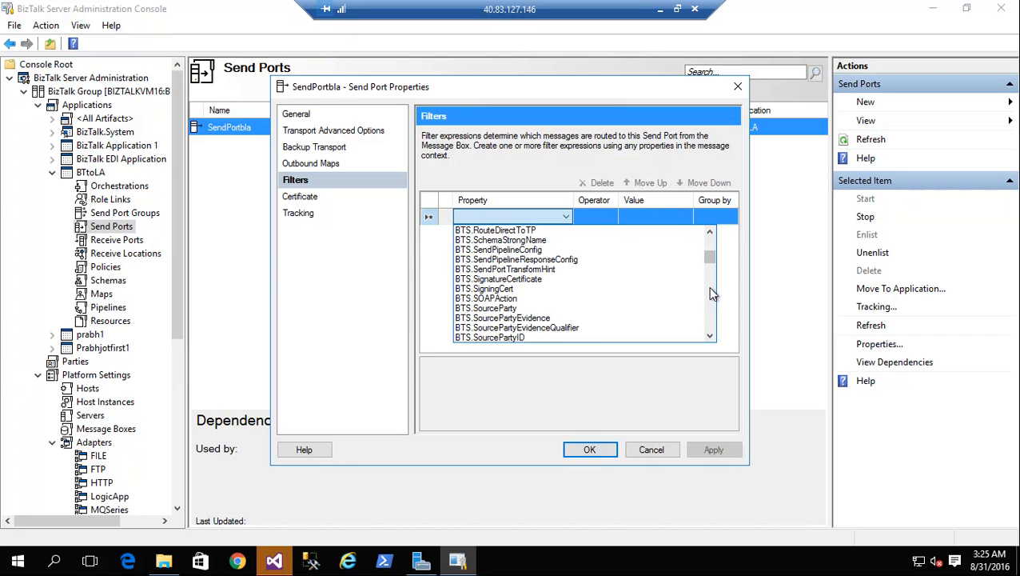
{"action": "left_click", "coordinate": [710, 234]}
{"action": "left_click", "coordinate": [711, 233]}
{"action": "left_click", "coordinate": [710, 233]}
{"action": "left_click", "coordinate": [710, 233]}
{"action": "left_click", "coordinate": [710, 234]}
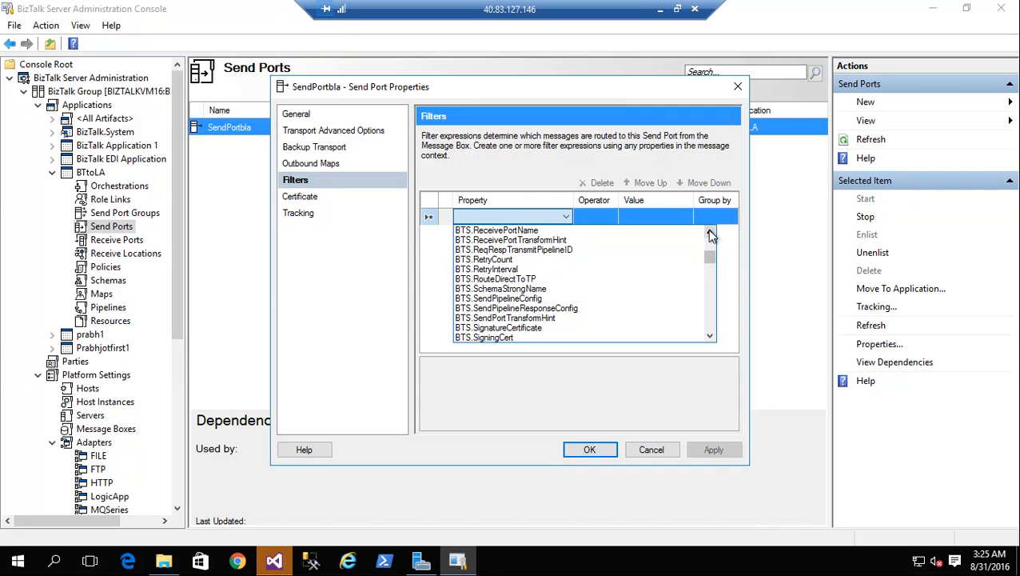
{"action": "left_click", "coordinate": [710, 234]}
{"action": "left_click", "coordinate": [526, 240]}
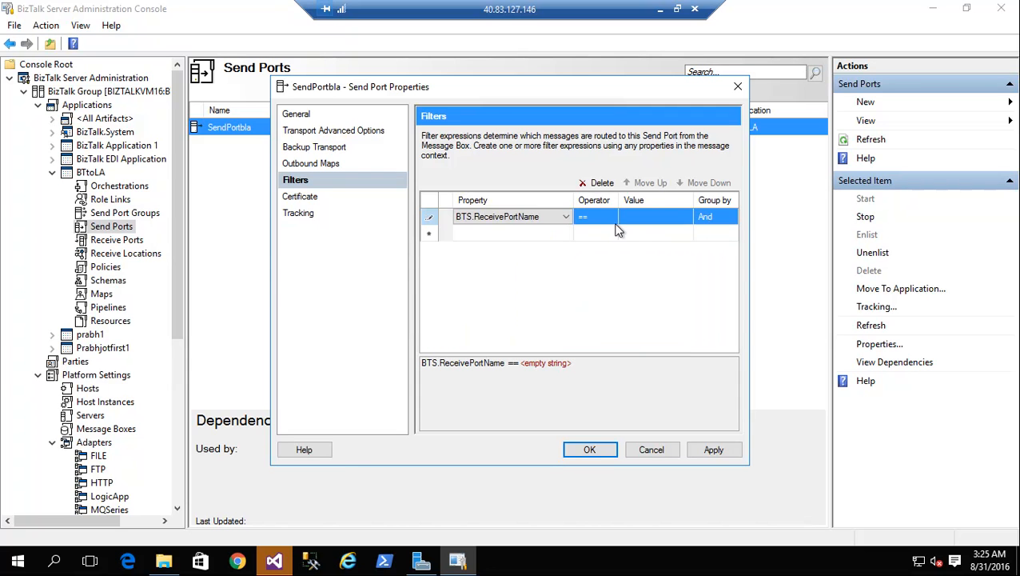
Step: Set the BTS.ReceivePortName filter's value to RP and confirm the send port properties
{"action": "left_click", "coordinate": [630, 216]}
{"action": "type", "text": "RP"}
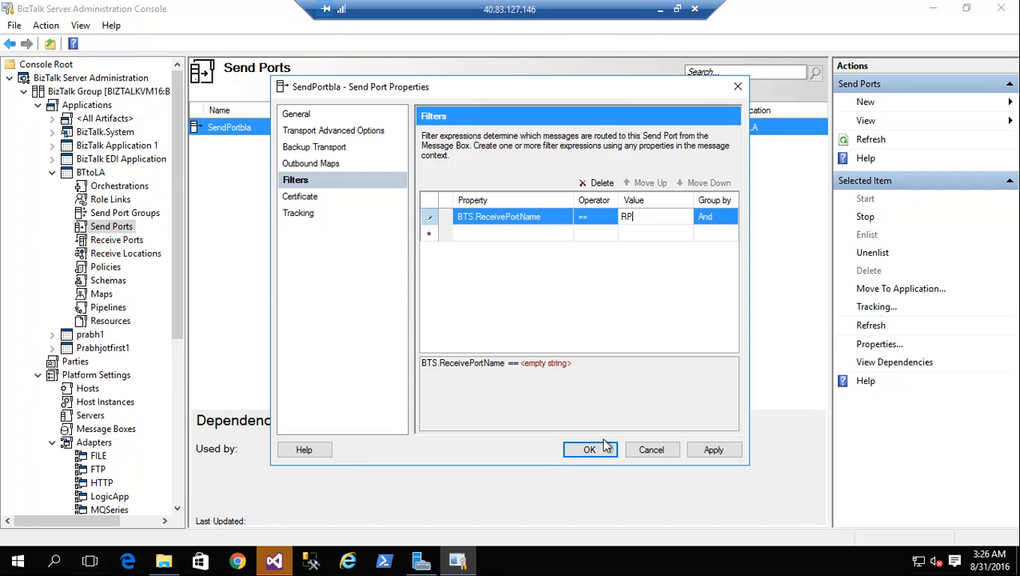
{"action": "left_click", "coordinate": [606, 449]}
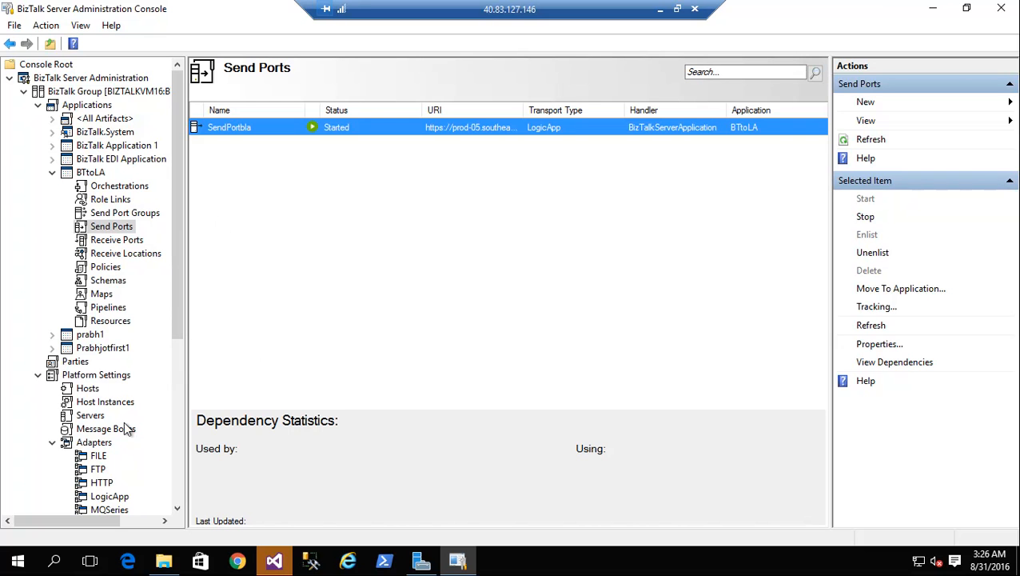
Step: Restart the BizTalkServerApplication host instance
{"action": "left_click", "coordinate": [116, 402]}
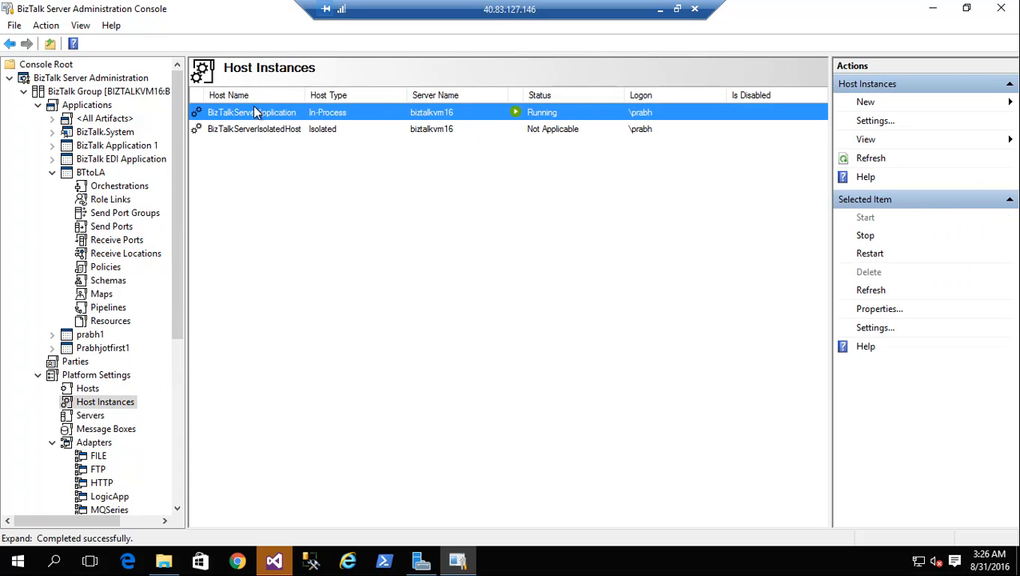
{"action": "right_click", "coordinate": [255, 112]}
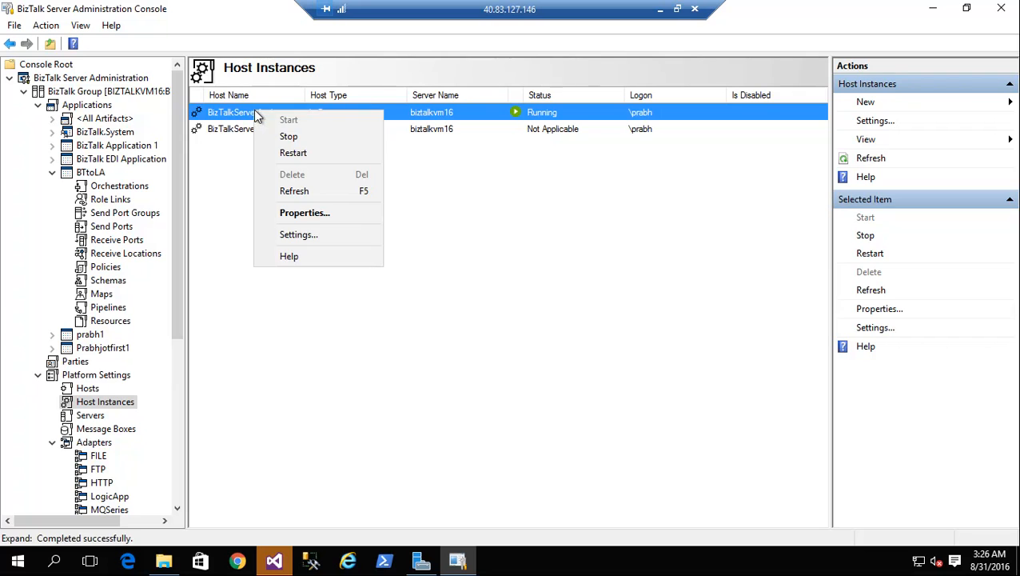
{"action": "left_click", "coordinate": [296, 154]}
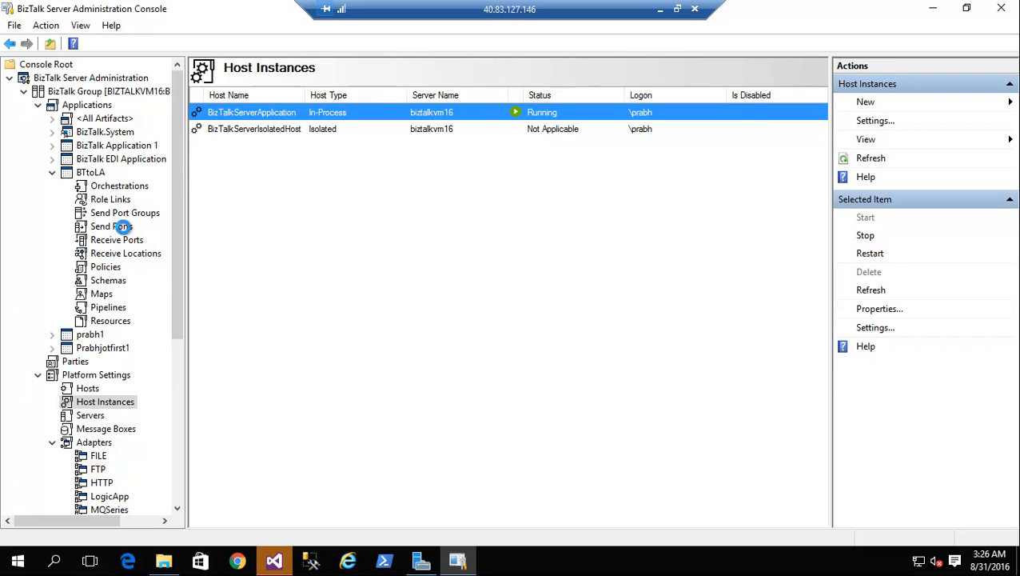
Step: Show BTtoLA's send ports, and switch to File Explorer to paste the copied sample file into the in folder
{"action": "left_click", "coordinate": [125, 229]}
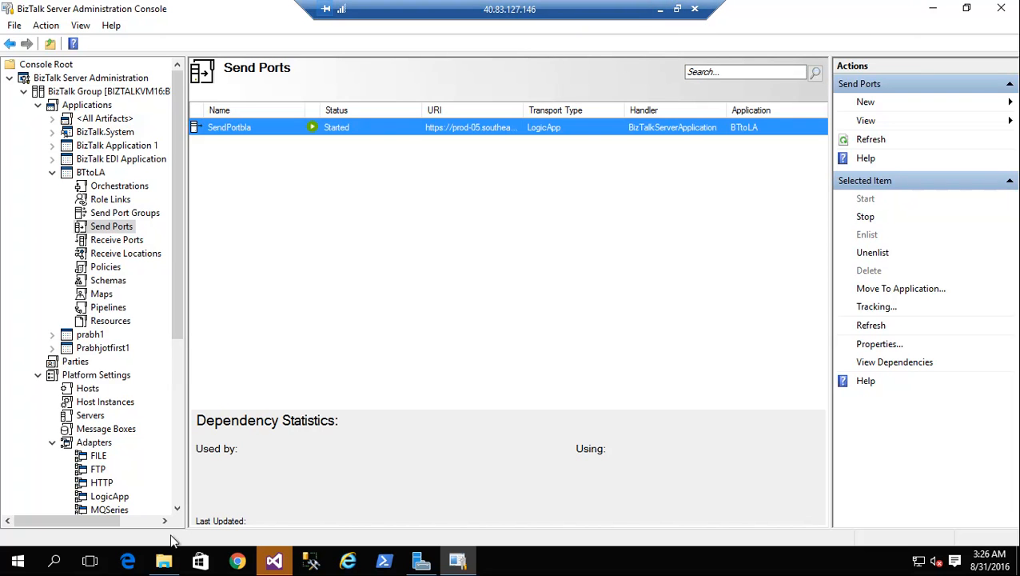
{"action": "left_click", "coordinate": [163, 561]}
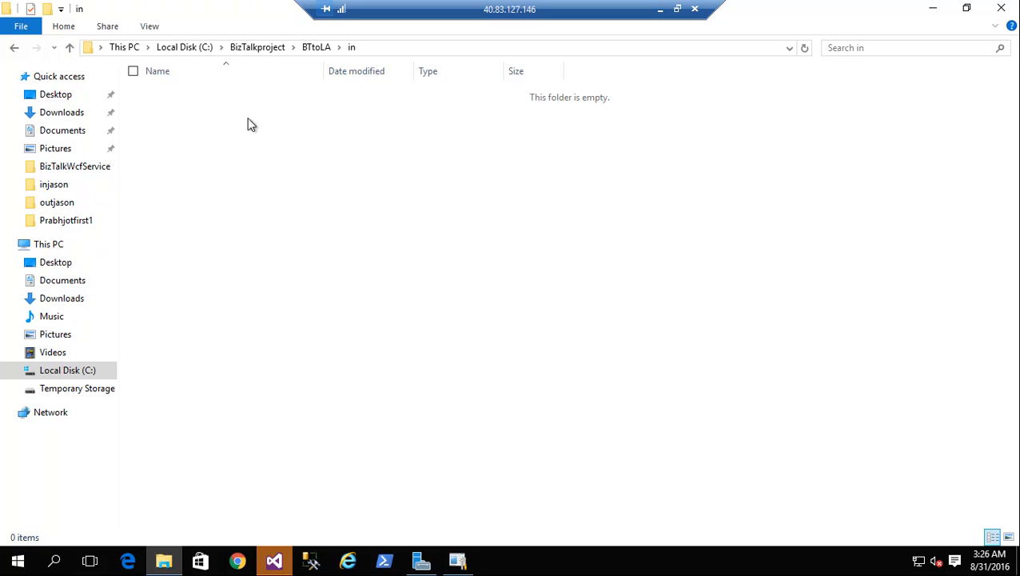
{"action": "key", "text": "ctrl+v"}
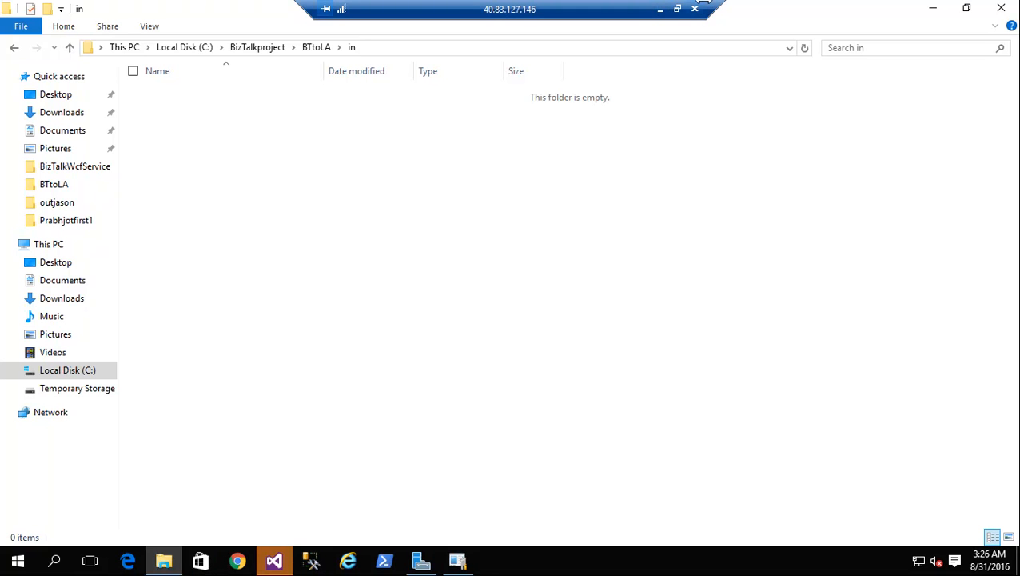
Step: Switch to the Azure portal in Chrome and refresh the logicapponcloud logic app's trigger history
{"action": "left_click", "coordinate": [660, 9]}
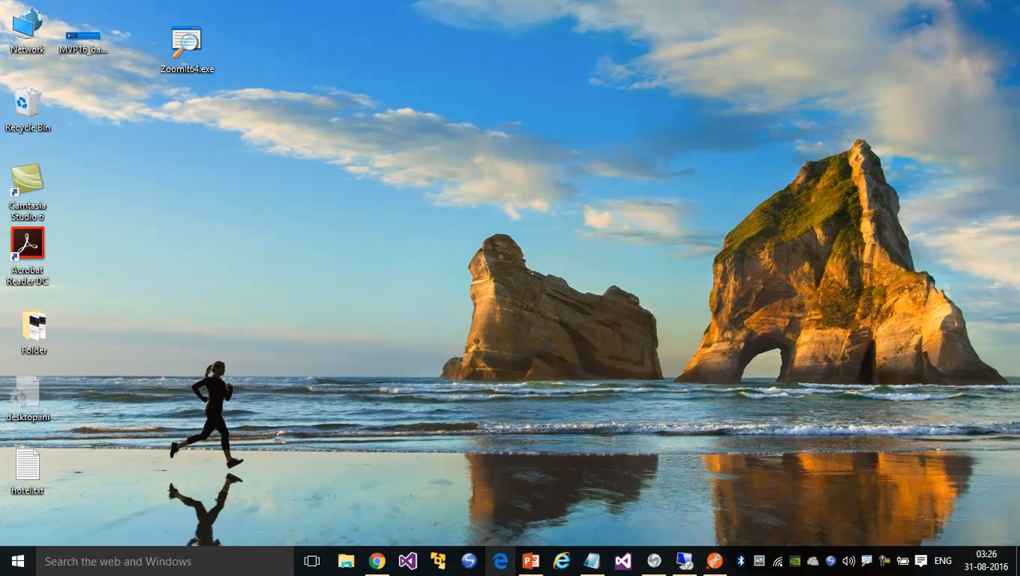
{"action": "left_click", "coordinate": [377, 560]}
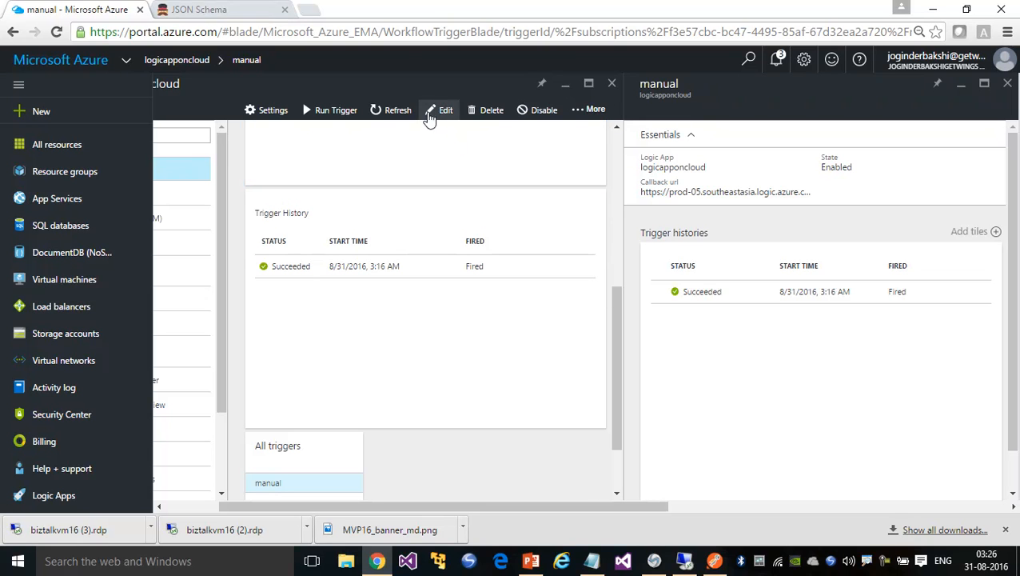
{"action": "left_click", "coordinate": [398, 110]}
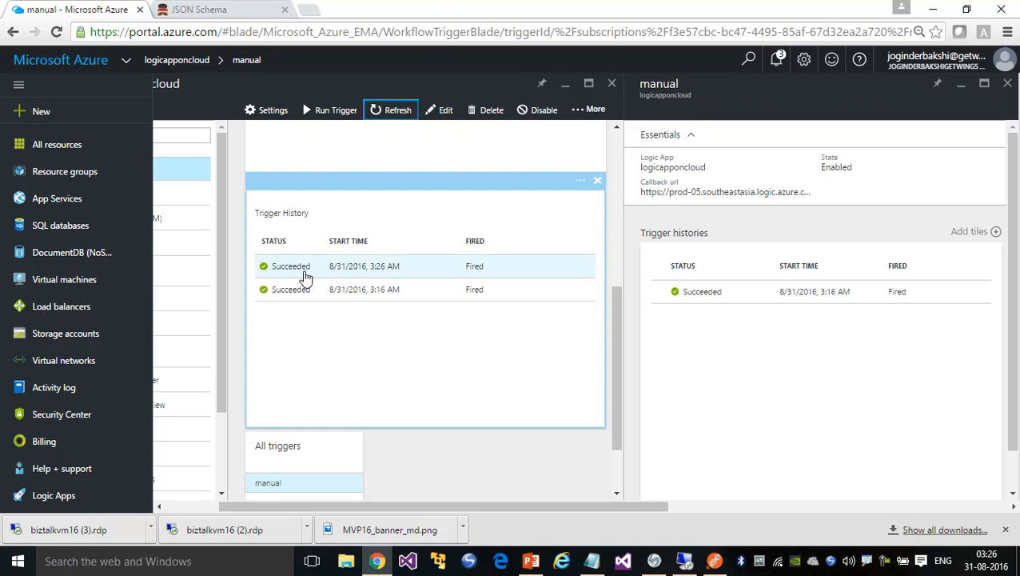
Step: Review the details of the 8/31/2016, 3:26 AM trigger history entry and close them
{"action": "left_click", "coordinate": [305, 276]}
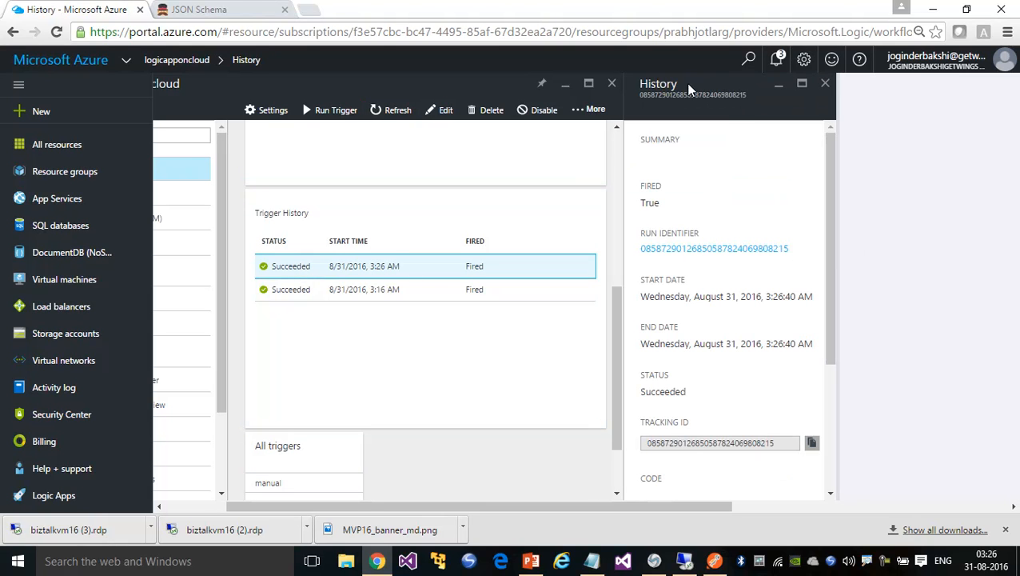
{"action": "left_click_drag", "start_coordinate": [833, 242], "coordinate": [921, 249]}
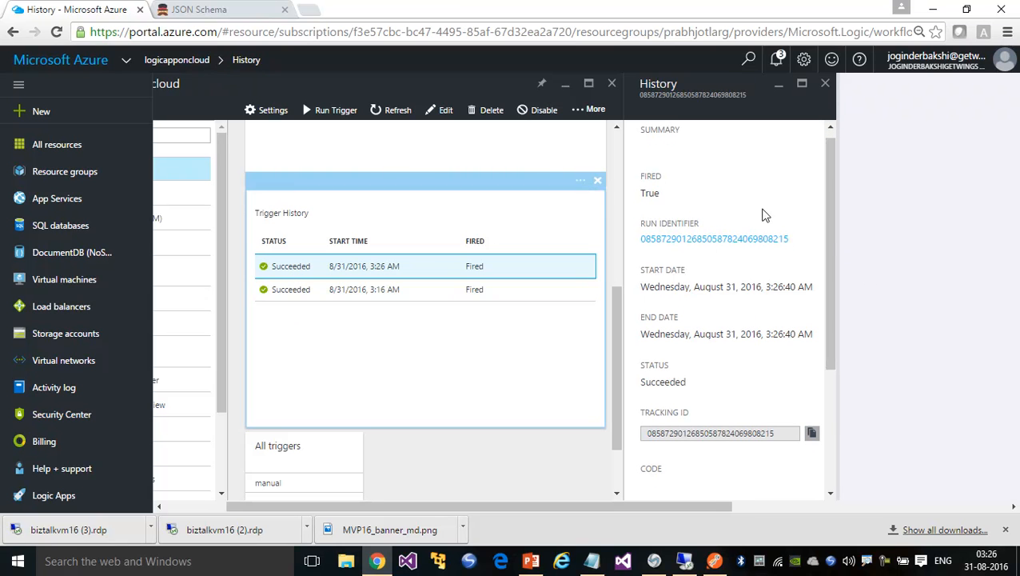
{"action": "left_click_drag", "start_coordinate": [831, 239], "coordinate": [832, 117]}
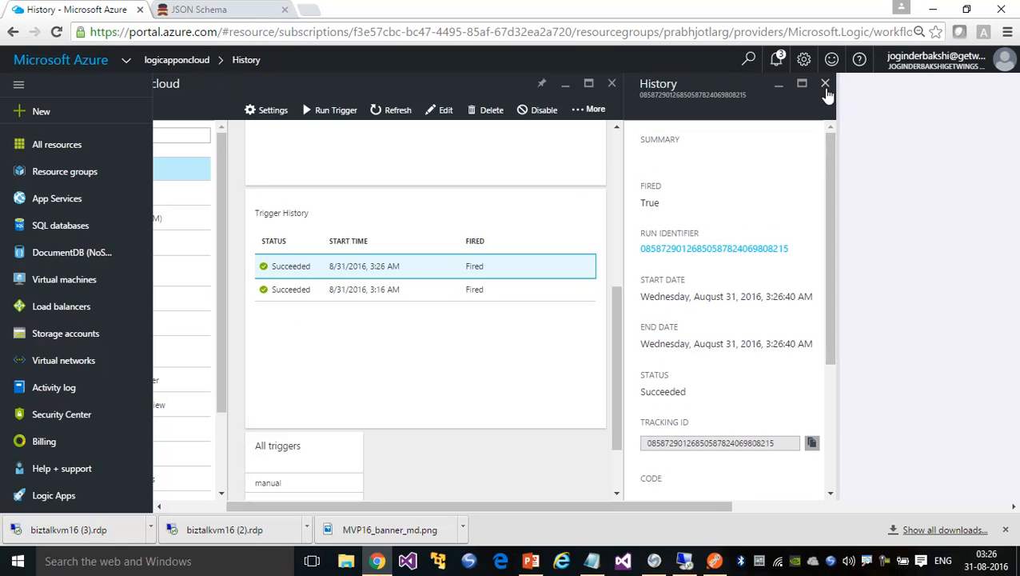
{"action": "left_click", "coordinate": [825, 83]}
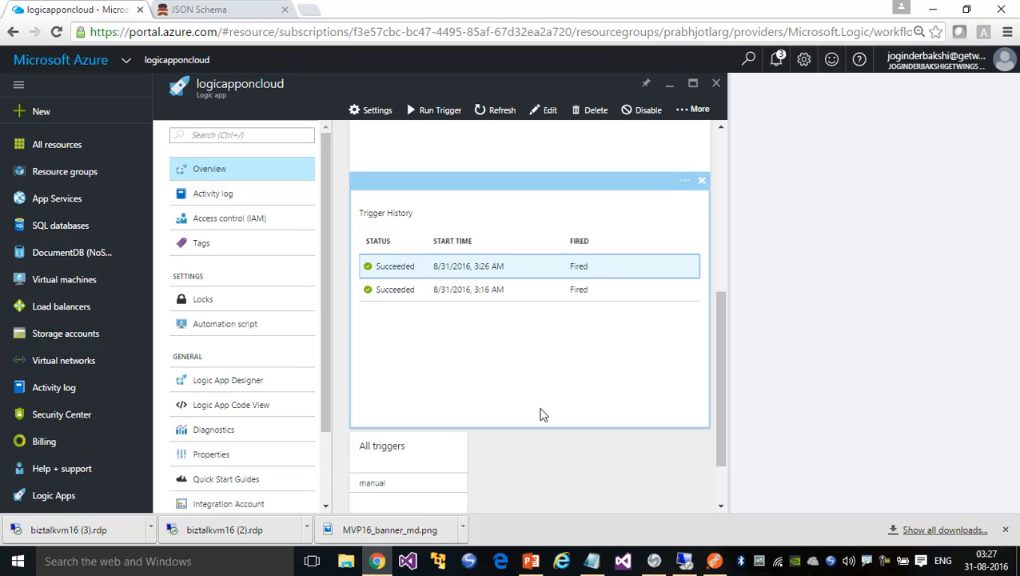
Step: Open the 3:26 AM logic app run with its run details, and expand the Response action to examine its outputs
{"action": "scroll", "coordinate": [516, 298], "scroll_direction": "up", "scroll_amount": 5}
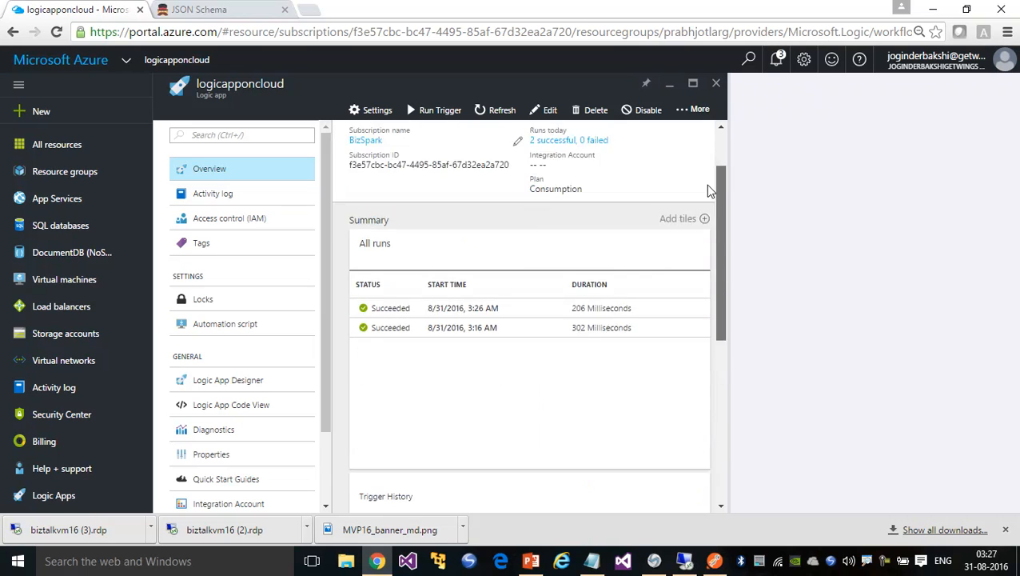
{"action": "left_click", "coordinate": [414, 384]}
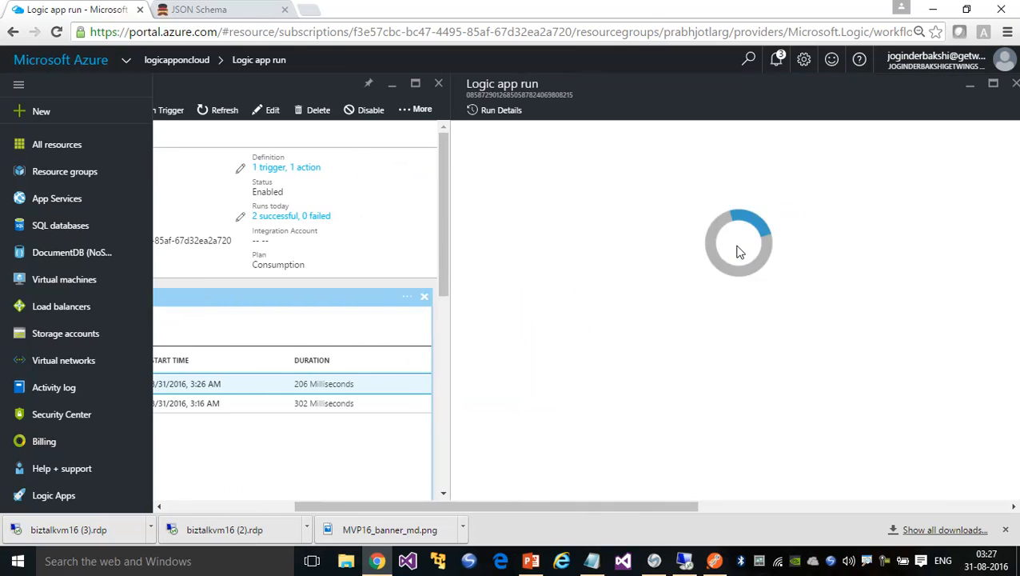
{"action": "left_click", "coordinate": [493, 111]}
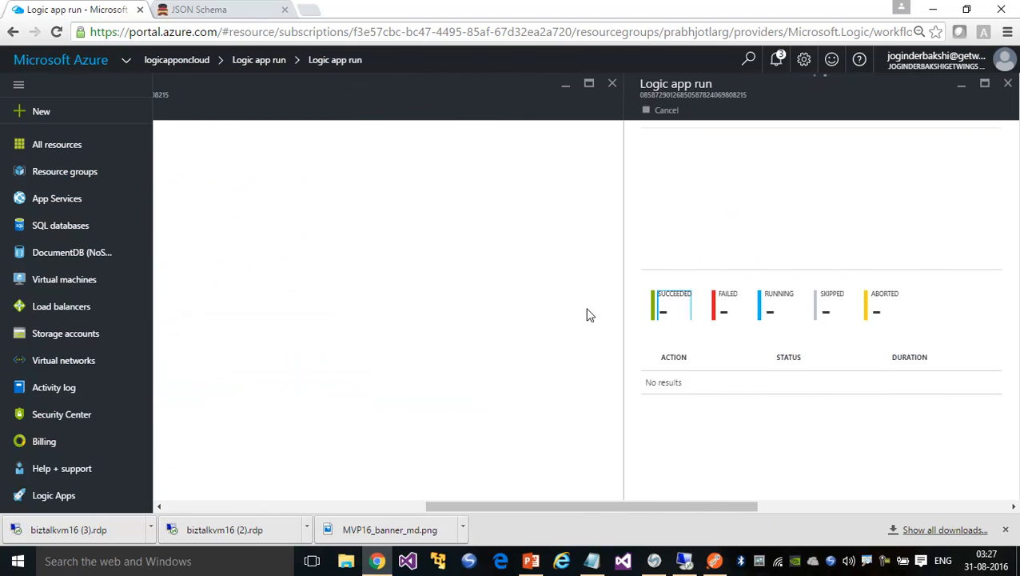
{"action": "left_click", "coordinate": [331, 219]}
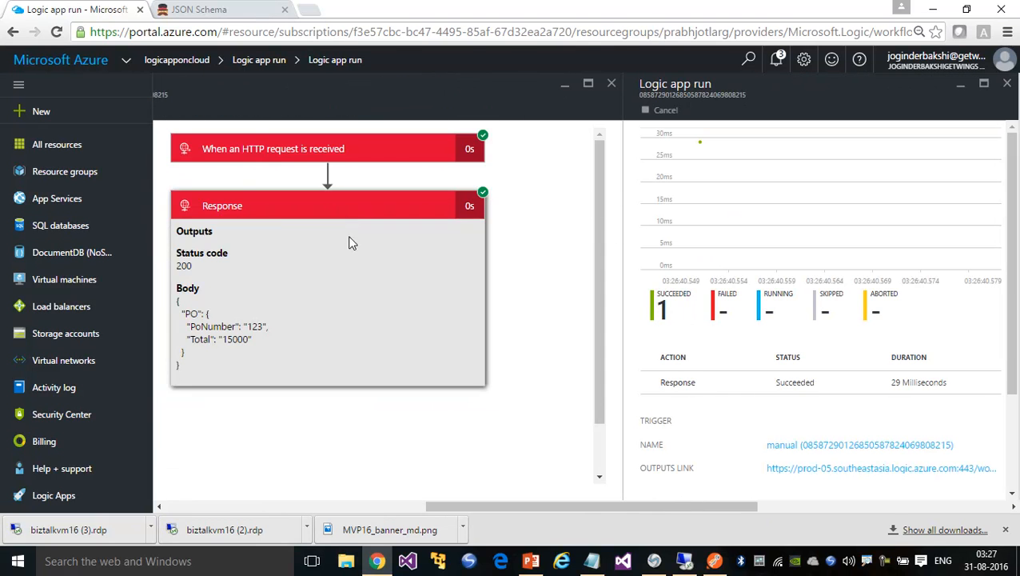